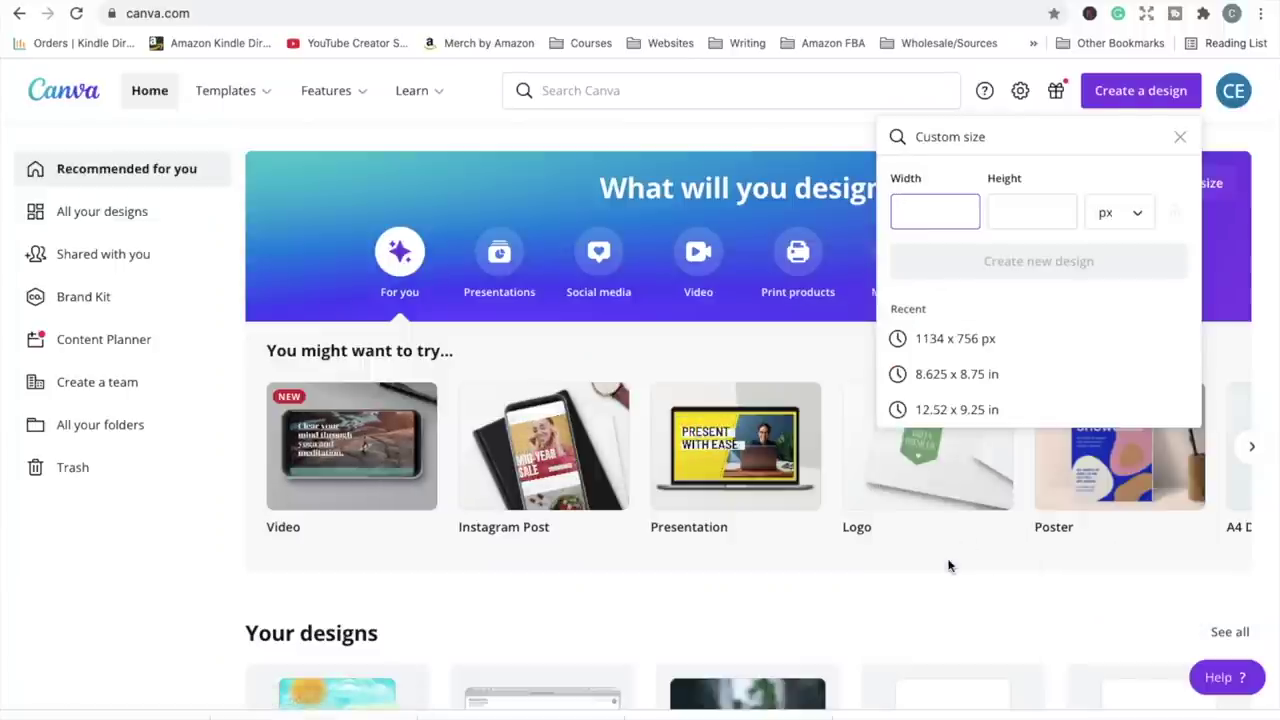
Set the custom size units to mm and copy the overall width 311.15 from the Lulu cover page into Canva's width
click(1140, 214)
click(1114, 284)
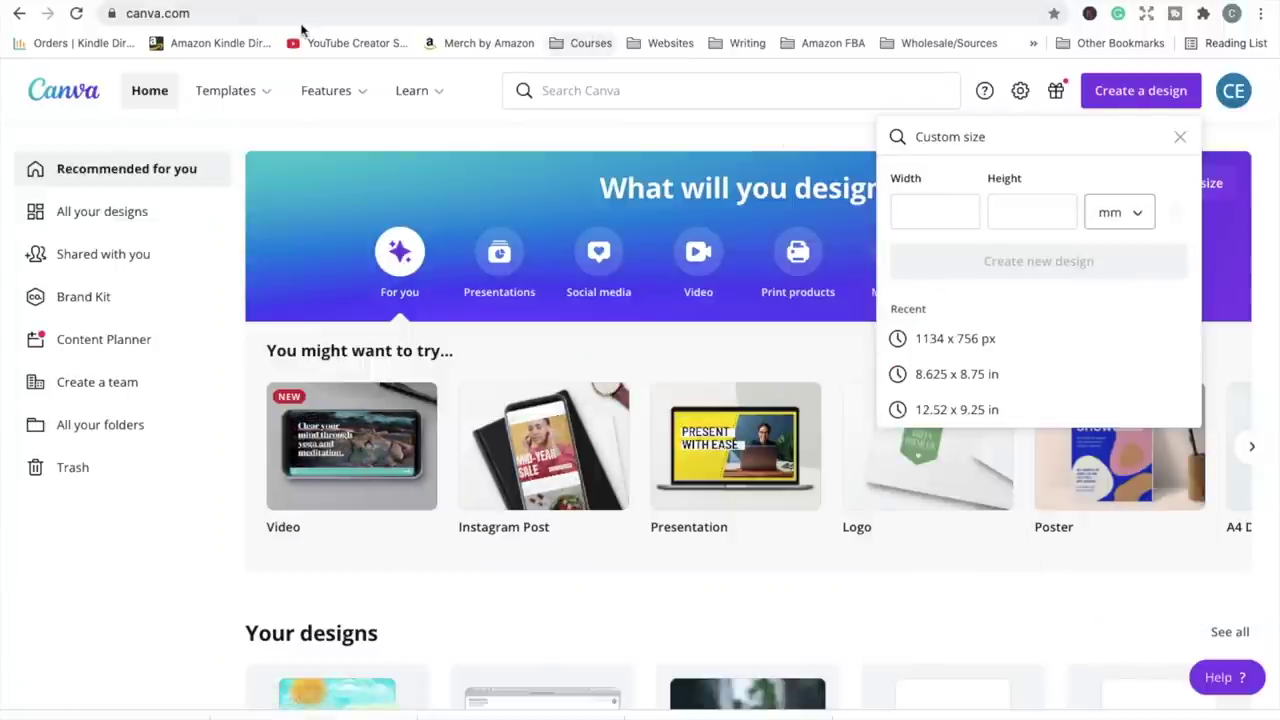
click(160, 2)
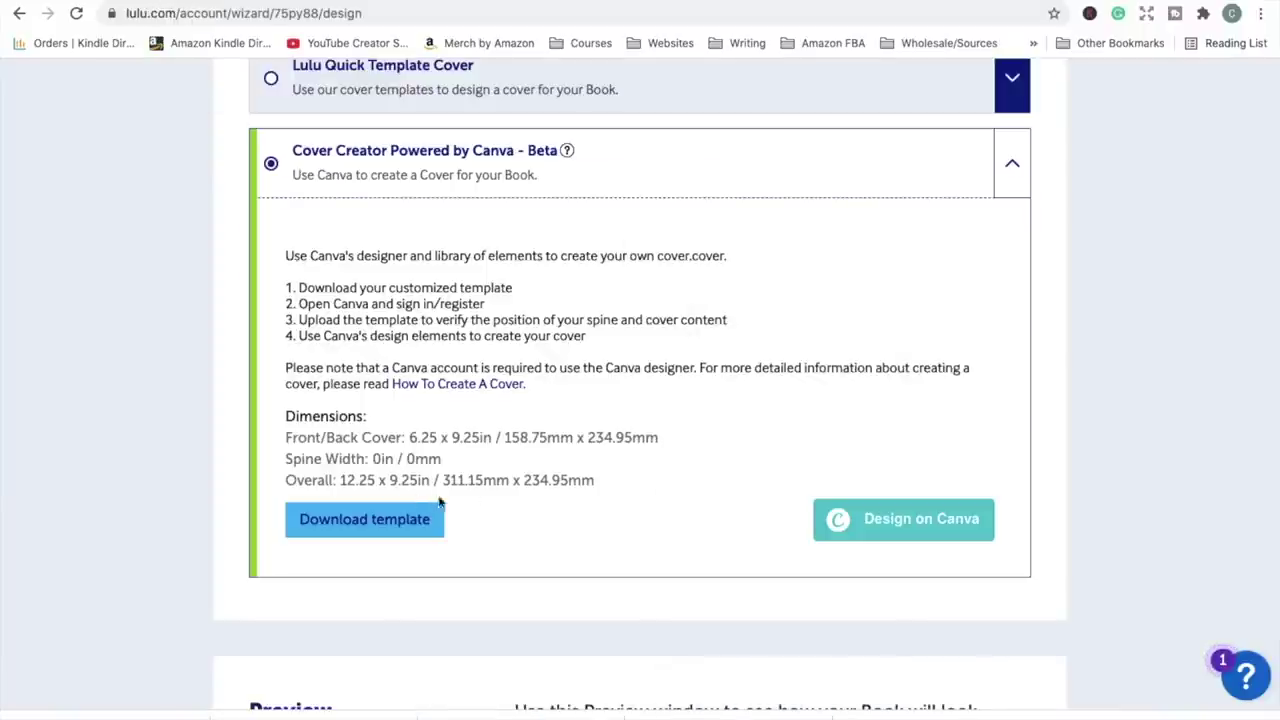
drag(483, 481, 444, 484)
key(ctrl+c)
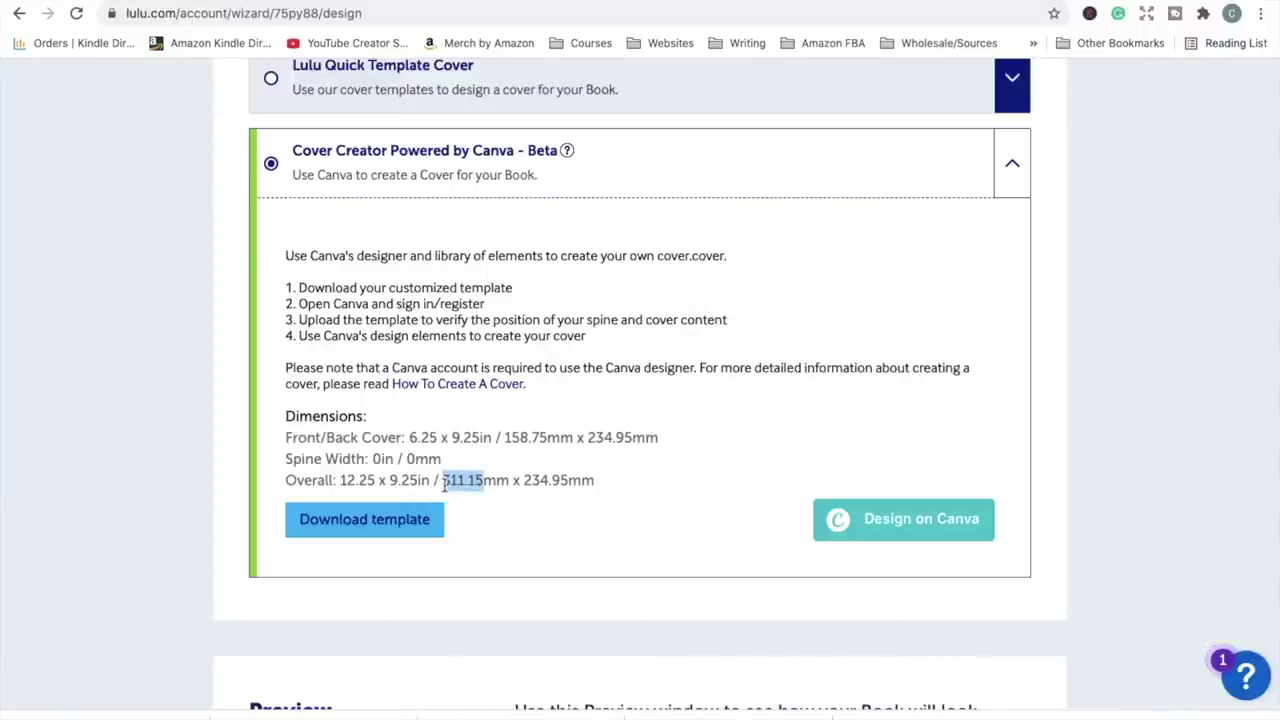
click(594, 3)
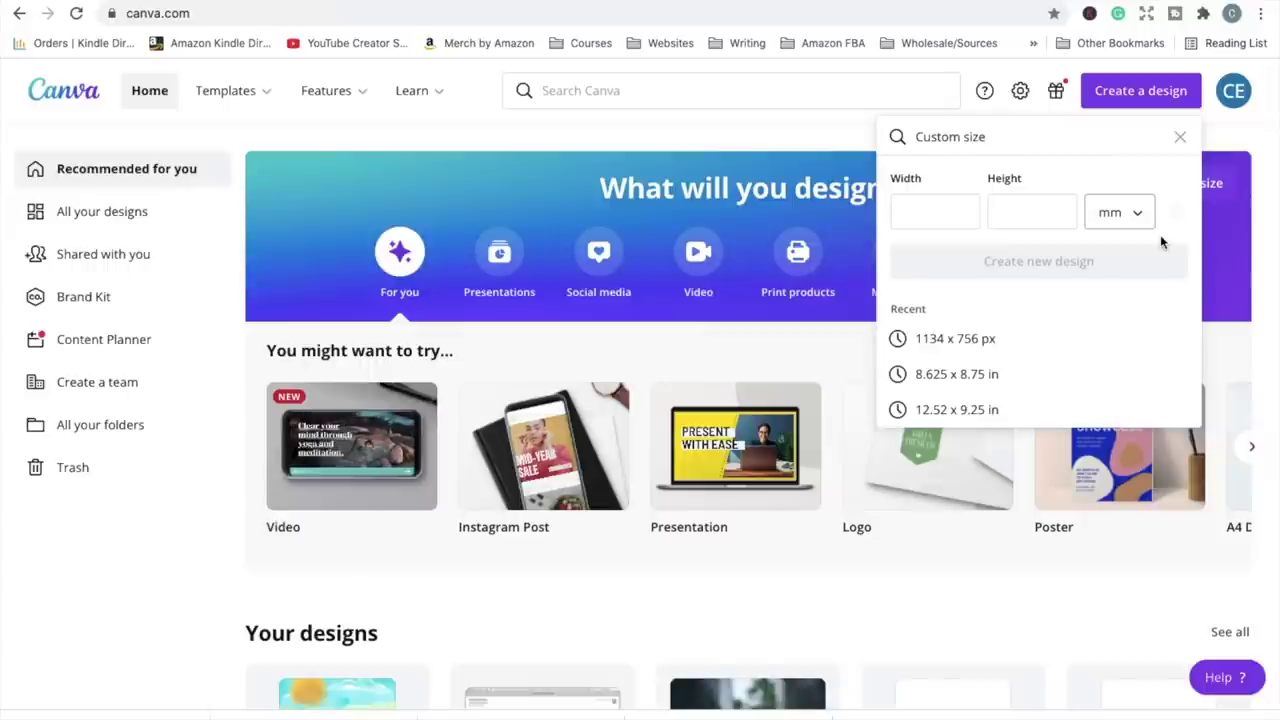
click(966, 211)
key(ctrl+v)
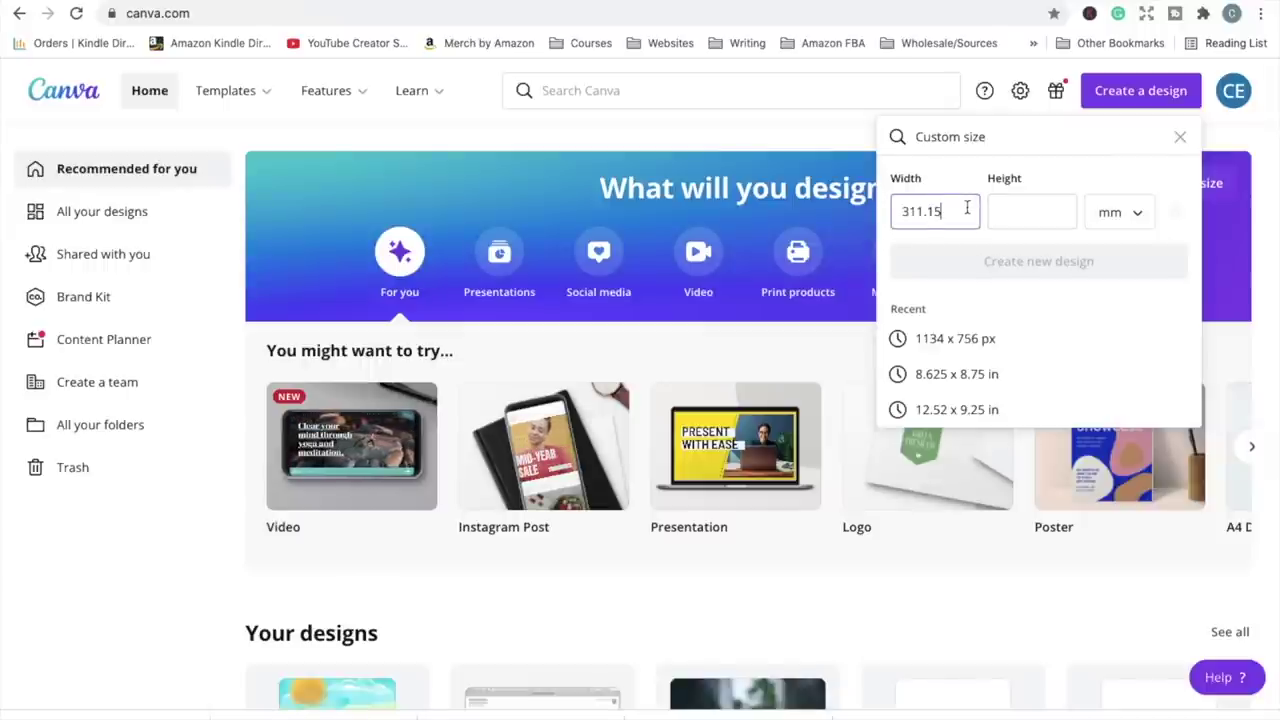
Copy the overall height 234.95 from the Lulu page into Canva's custom height and create the new design
click(183, 3)
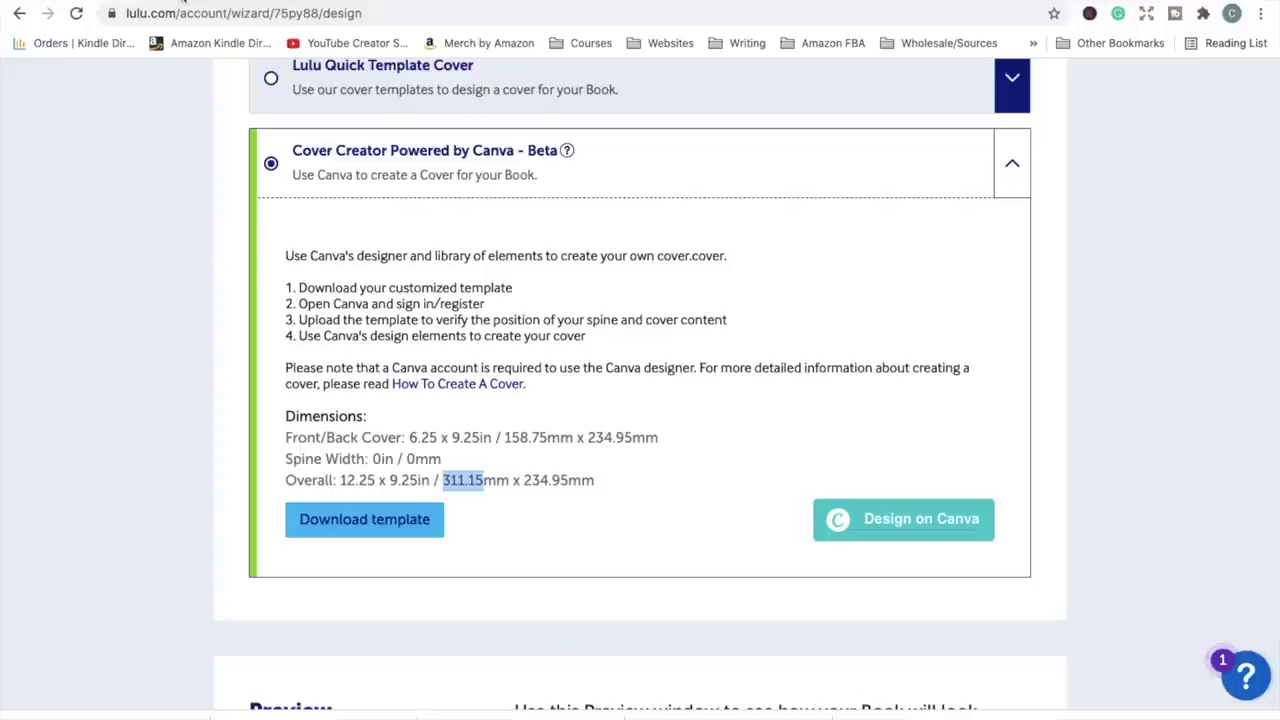
drag(569, 480, 523, 481)
key(ctrl+c)
click(505, 3)
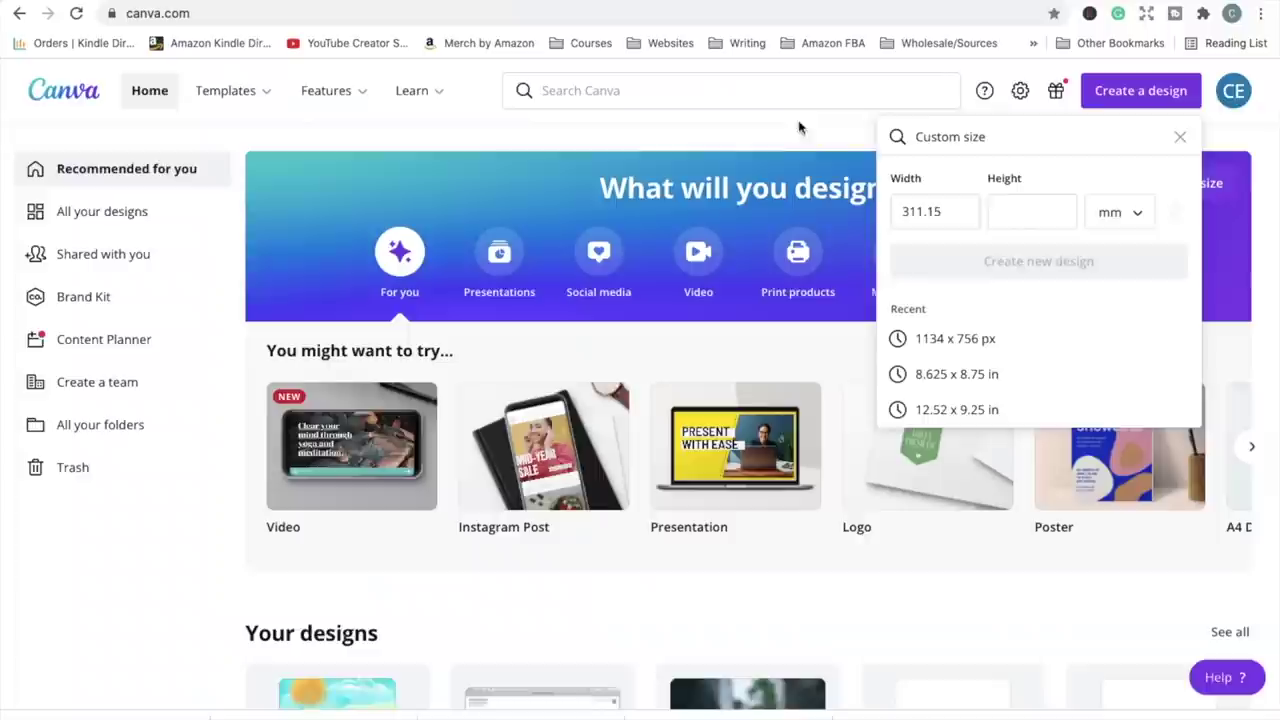
click(1031, 209)
key(ctrl+v)
click(1040, 258)
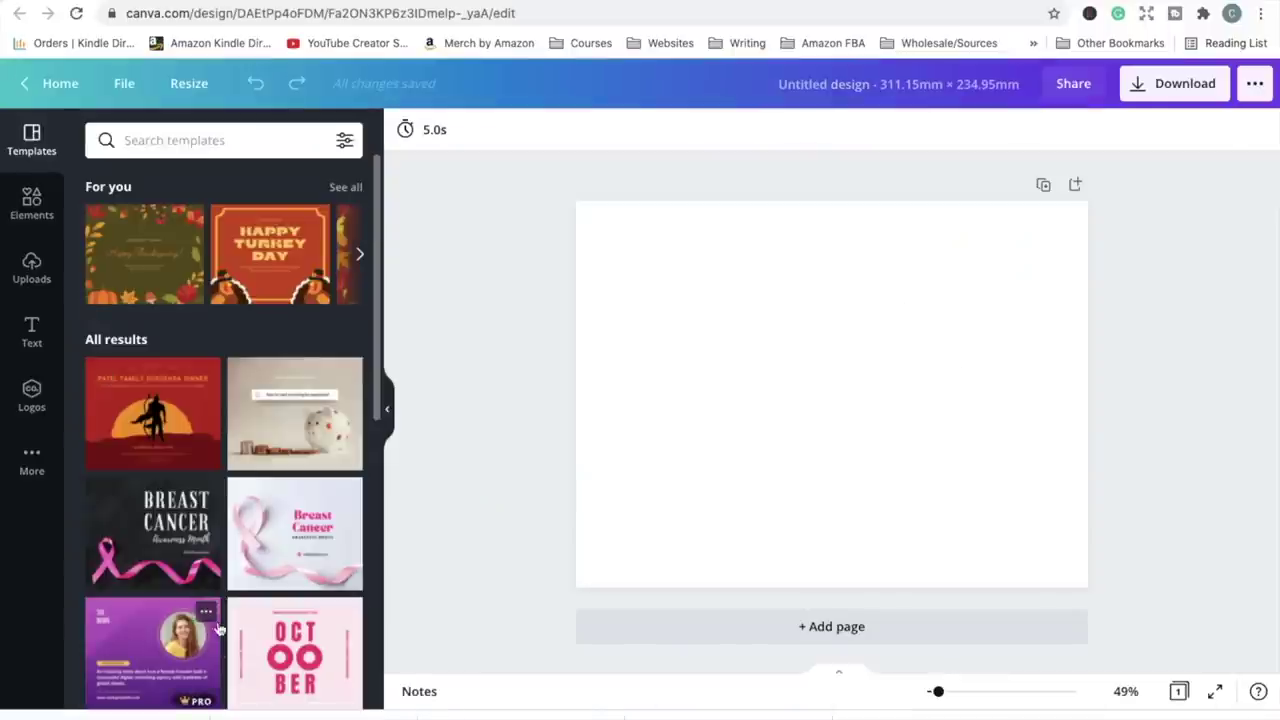
Place the uploaded Lulu cover template on the blank page and enlarge it to fill the whole page
click(33, 265)
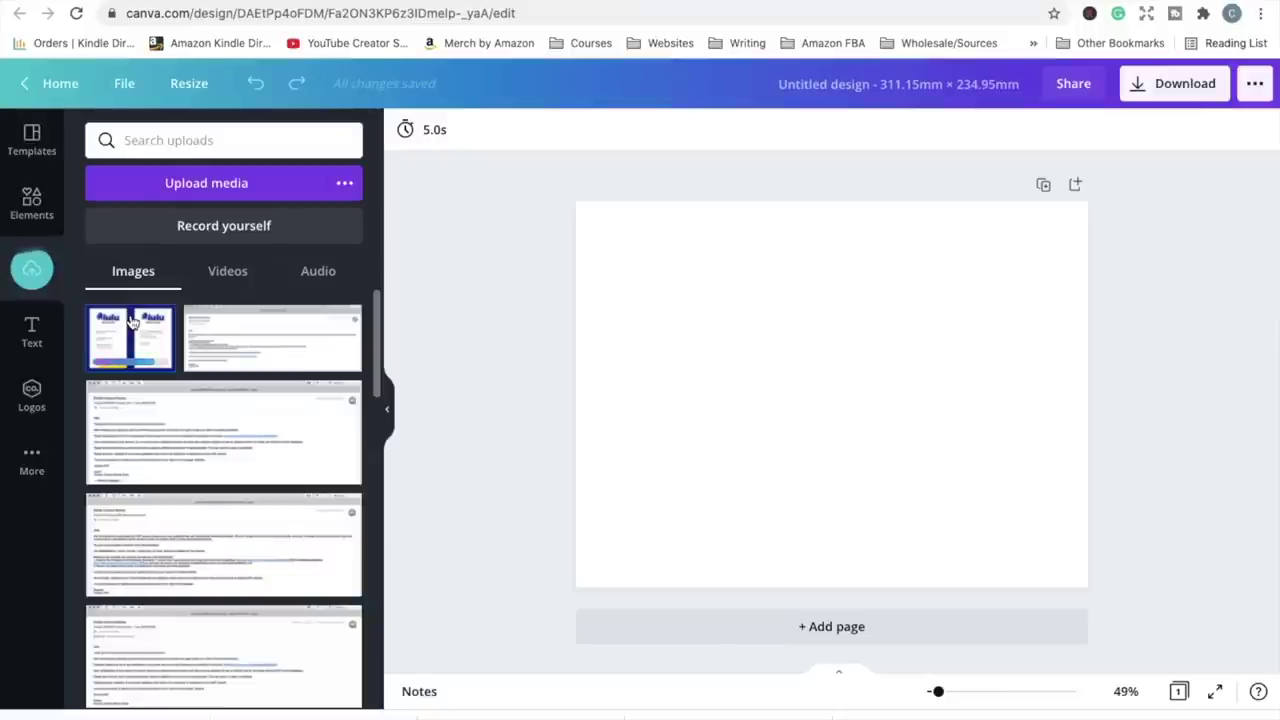
click(130, 320)
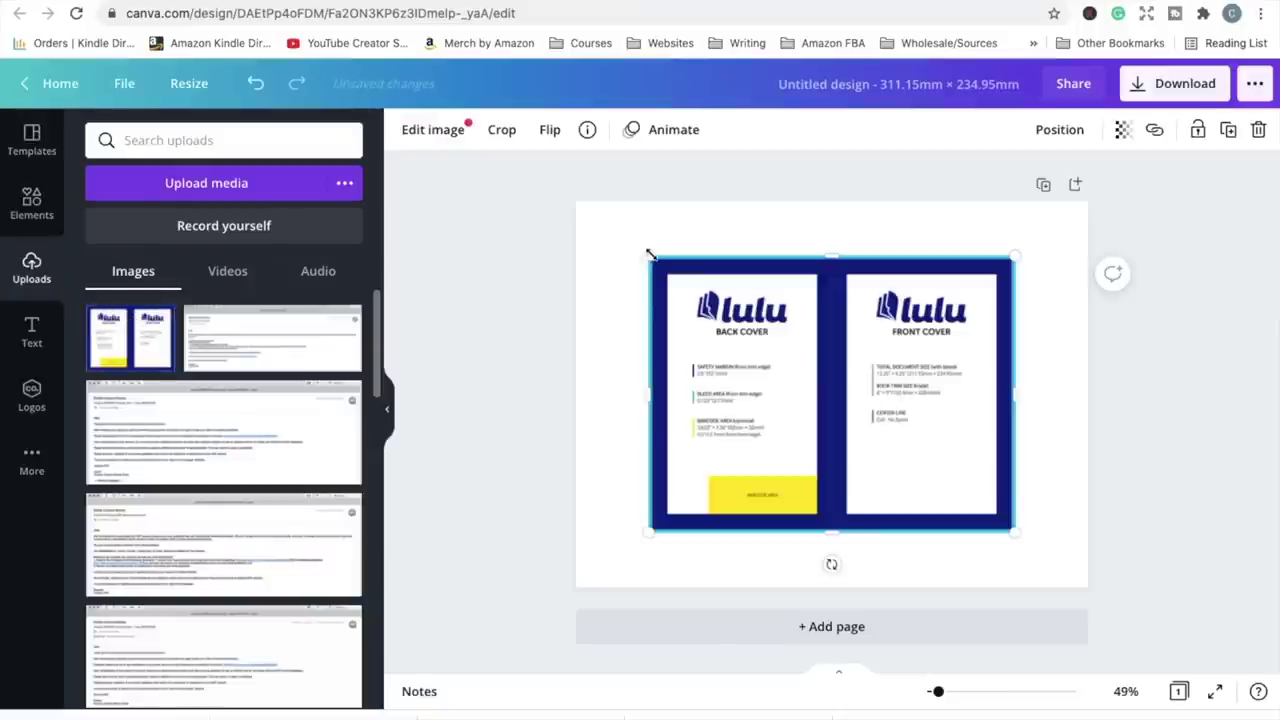
drag(609, 242, 568, 210)
drag(1016, 535, 1089, 588)
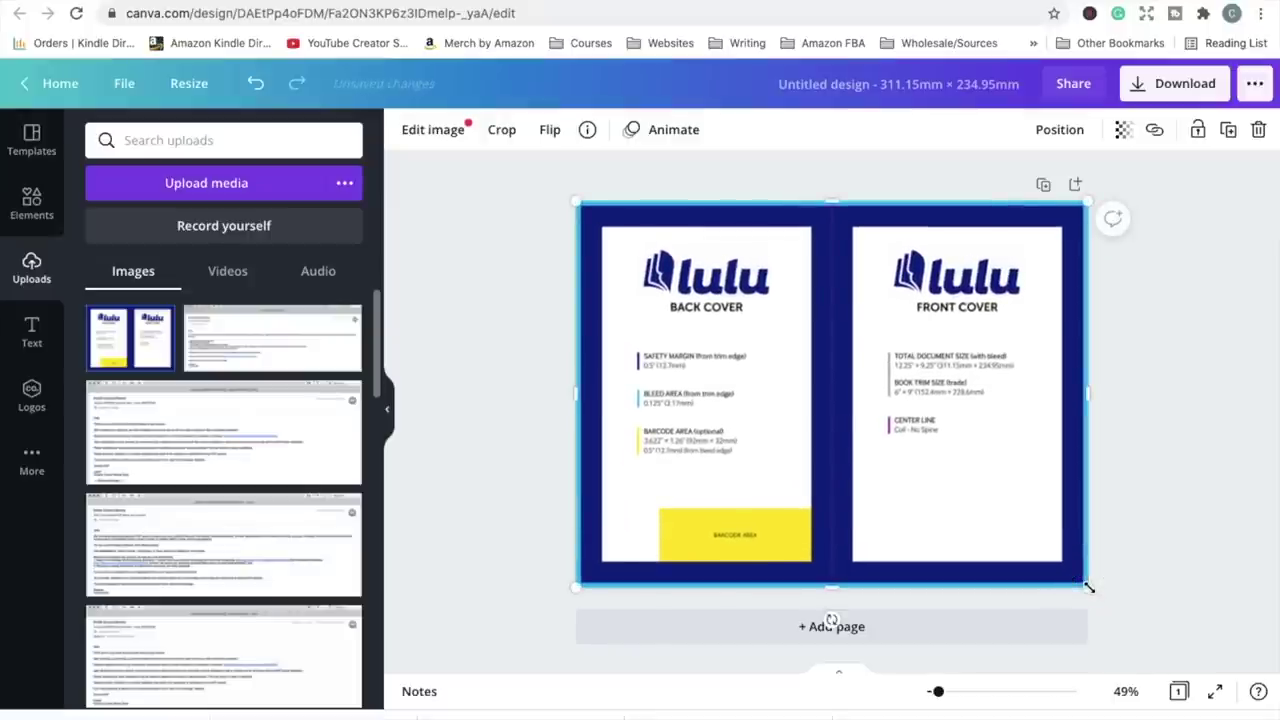
Search the elements for "watercolor lines" and look through the results for a cover graphic
click(31, 204)
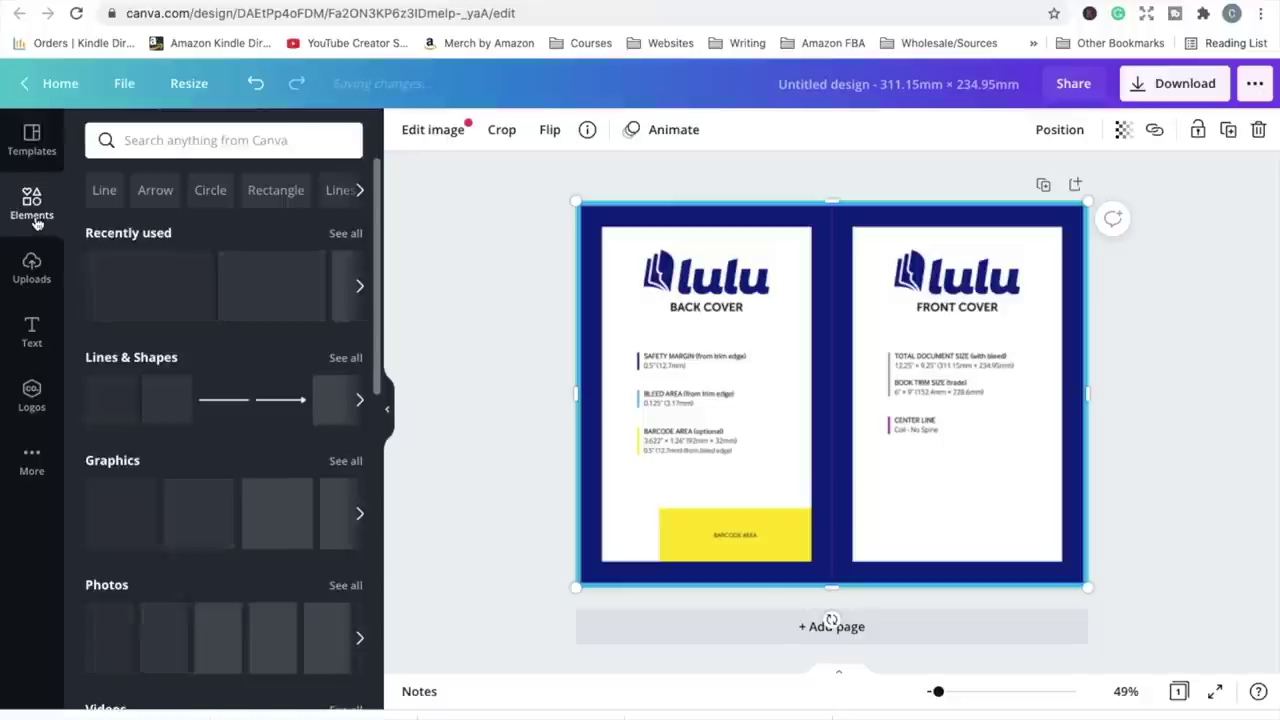
click(197, 143)
text(watercolor lines)
key(Return)
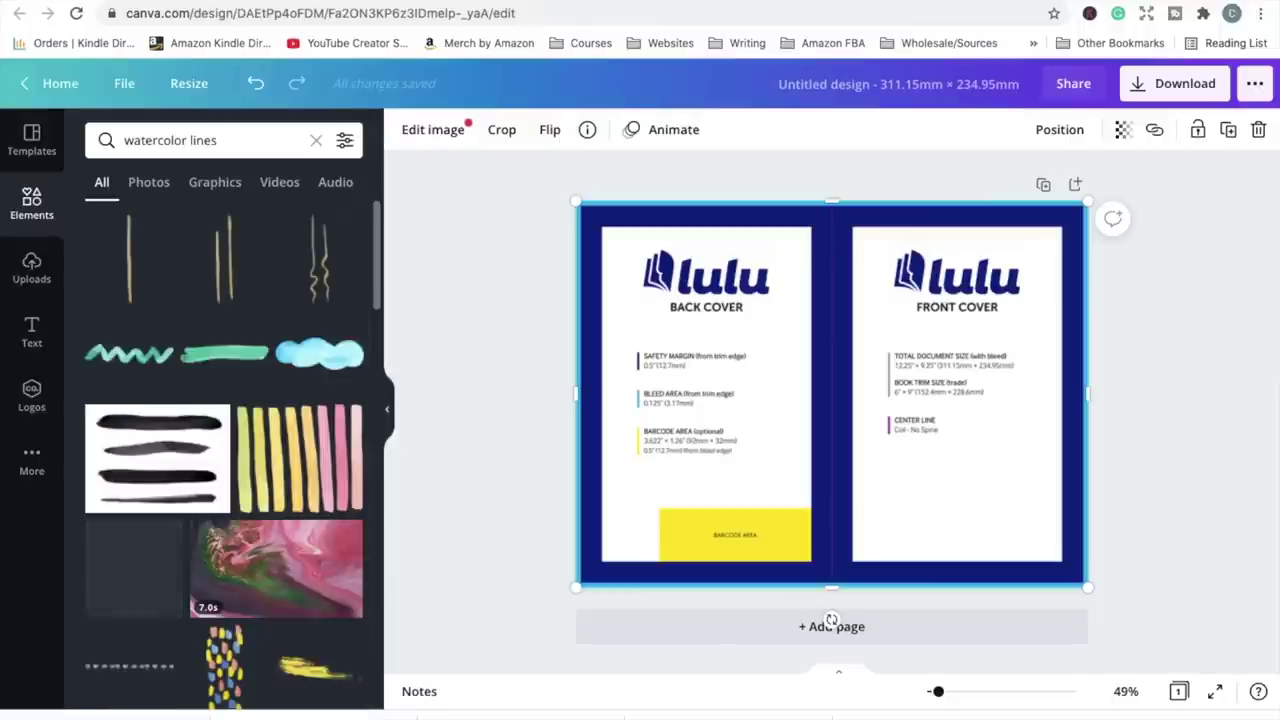
scroll(260, 330, down, 1)
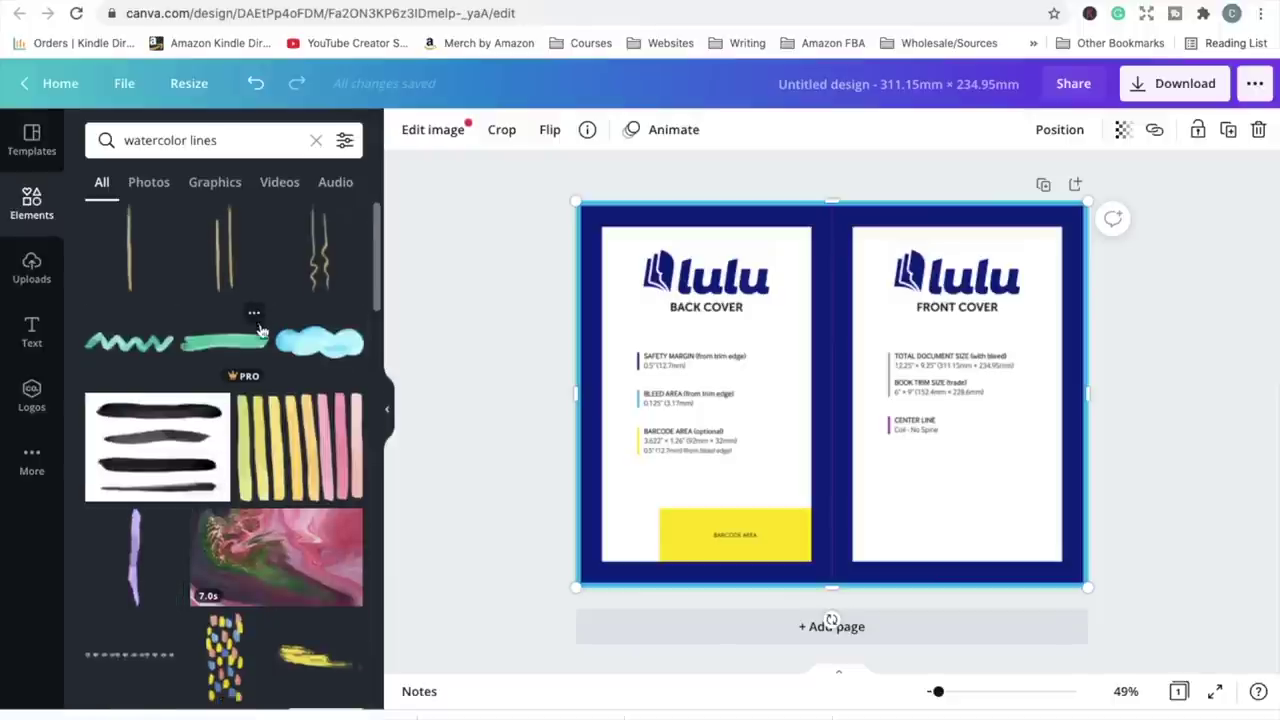
scroll(260, 330, down, 3)
scroll(260, 330, down, 10)
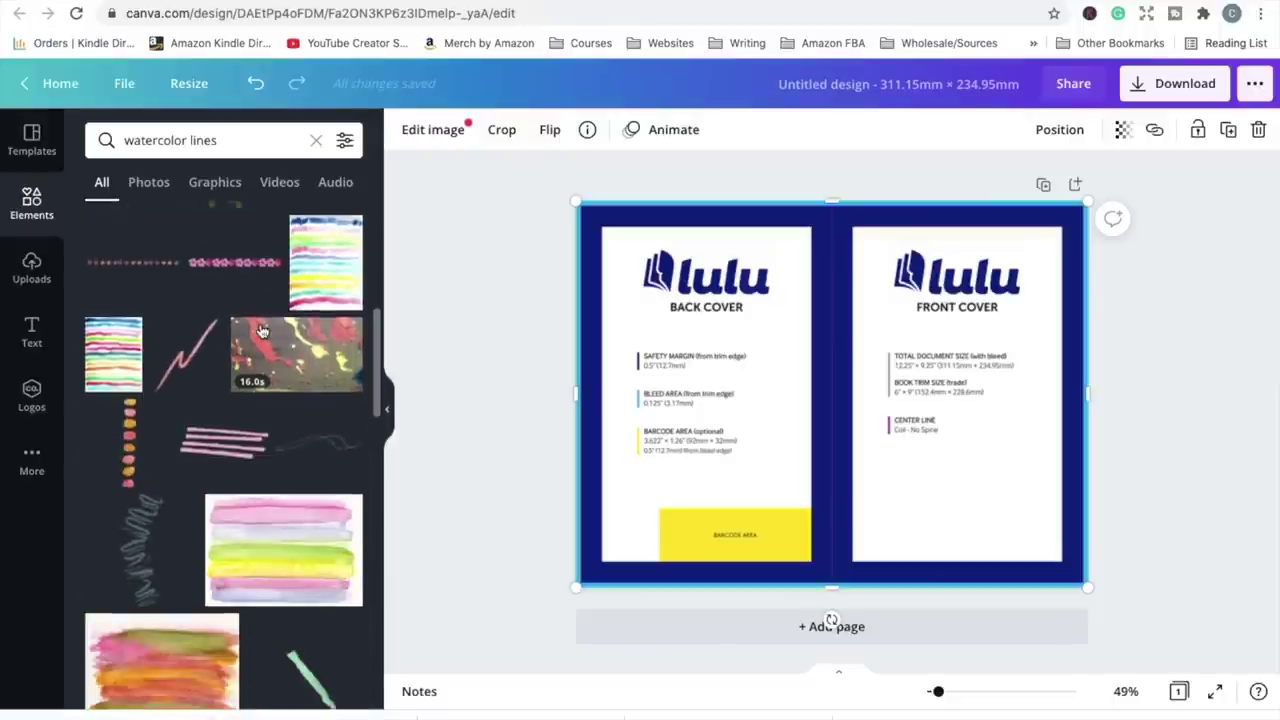
scroll(260, 330, down, 10)
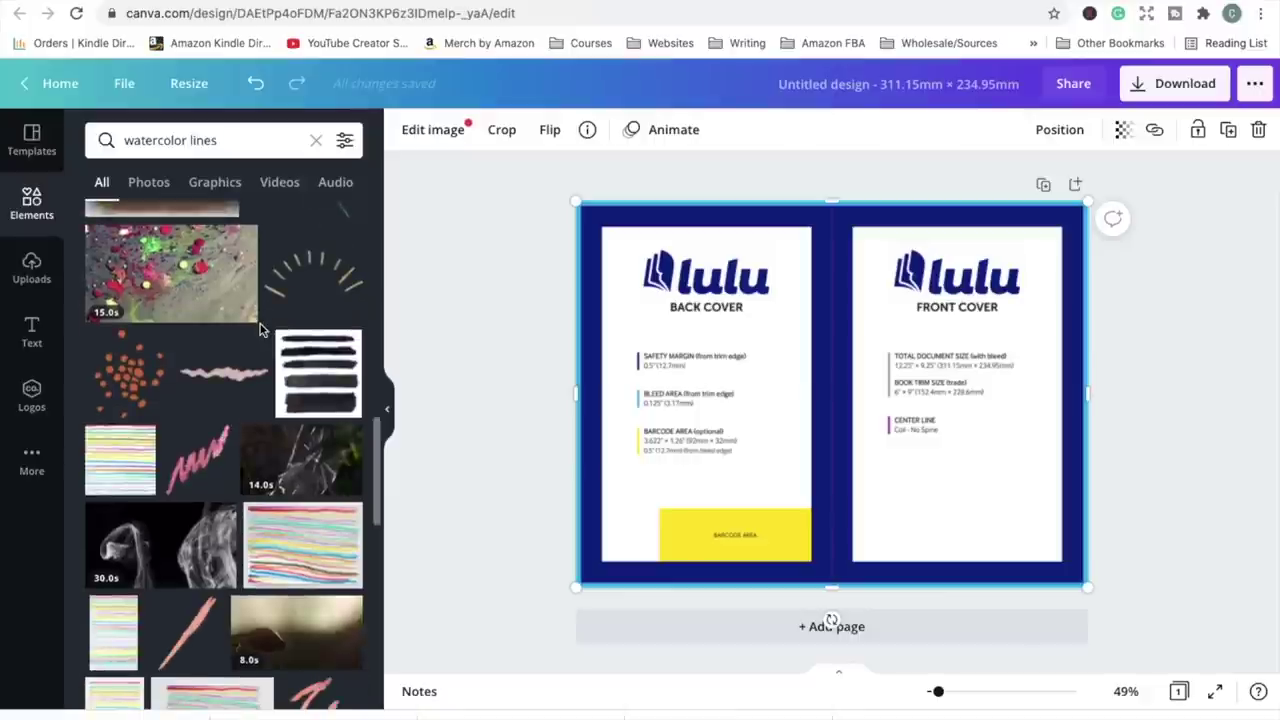
scroll(260, 330, down, 4)
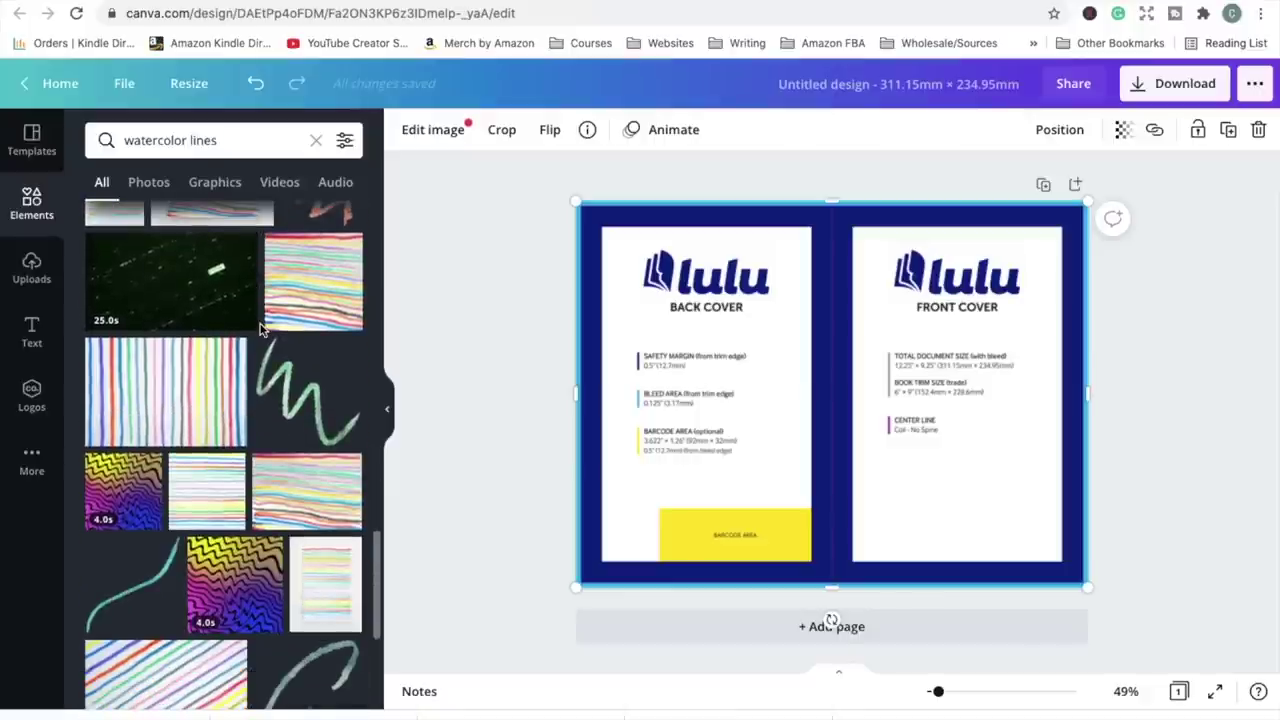
scroll(260, 330, down, 15)
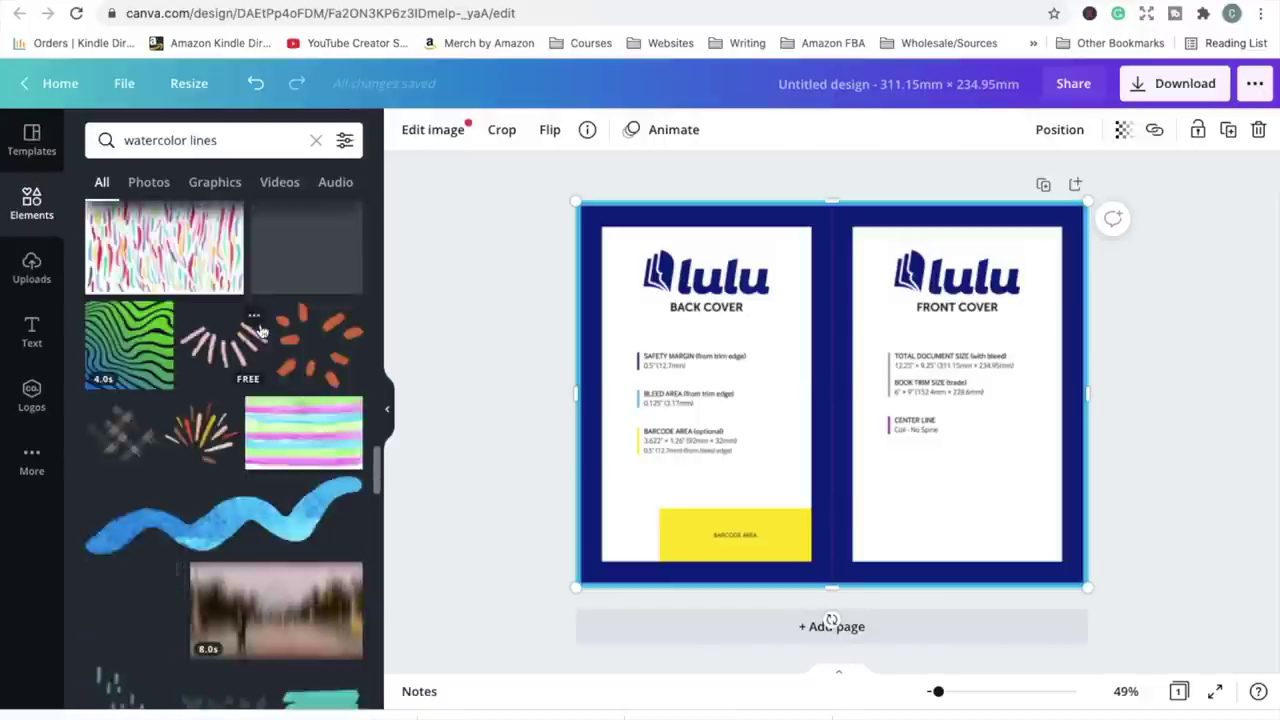
scroll(260, 330, down, 15)
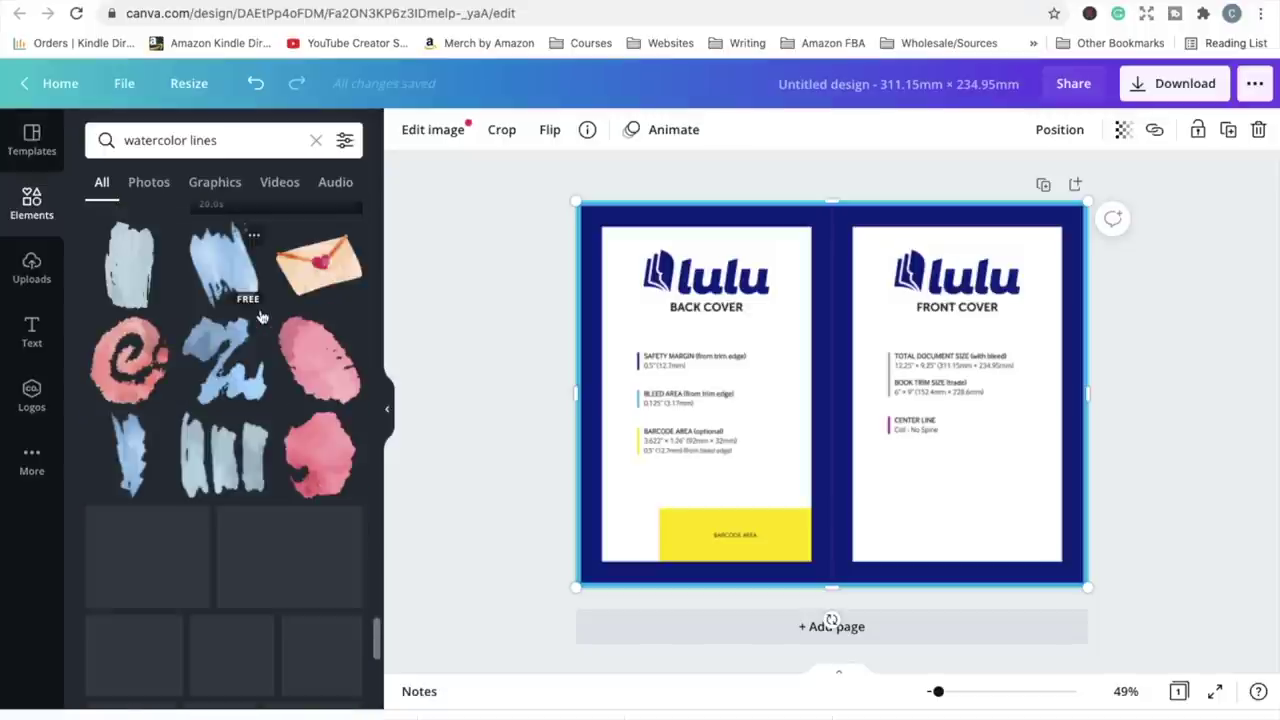
scroll(259, 312, down, 3)
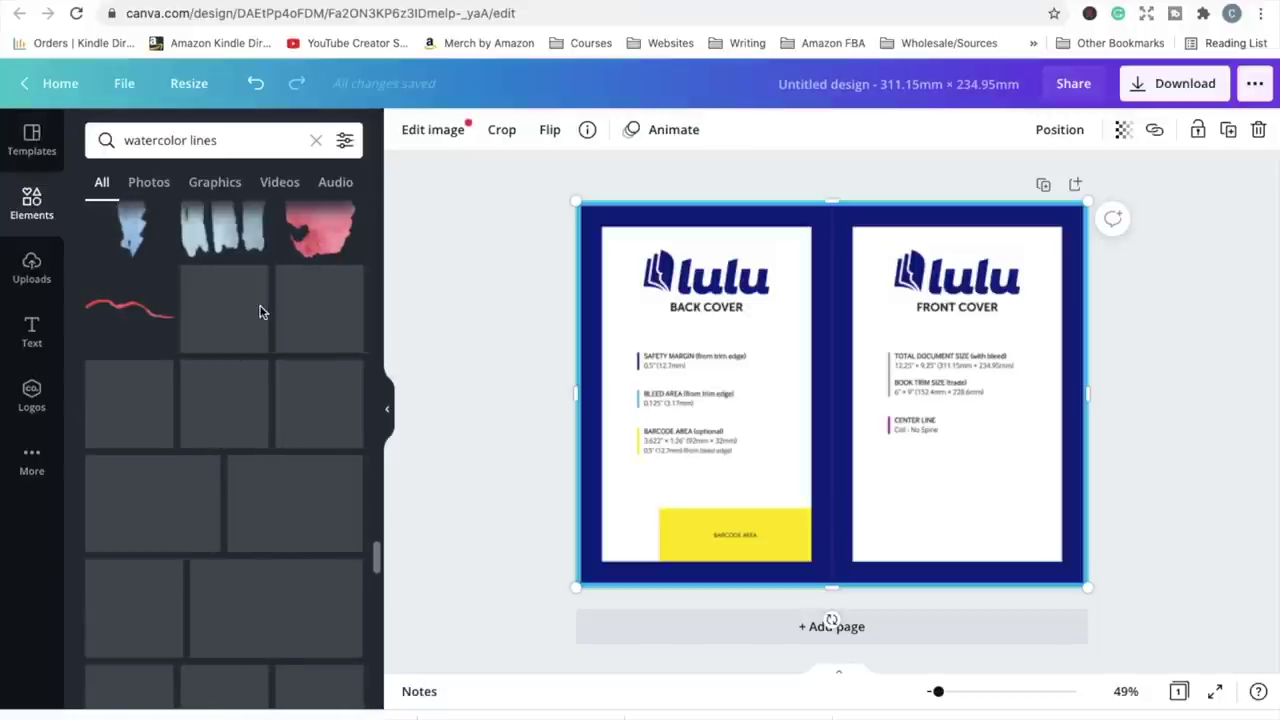
Search the elements for "horizontal lines" and browse the graphics for a suitable line pattern
triple_click(182, 148)
text(horizontal lines)
key(Return)
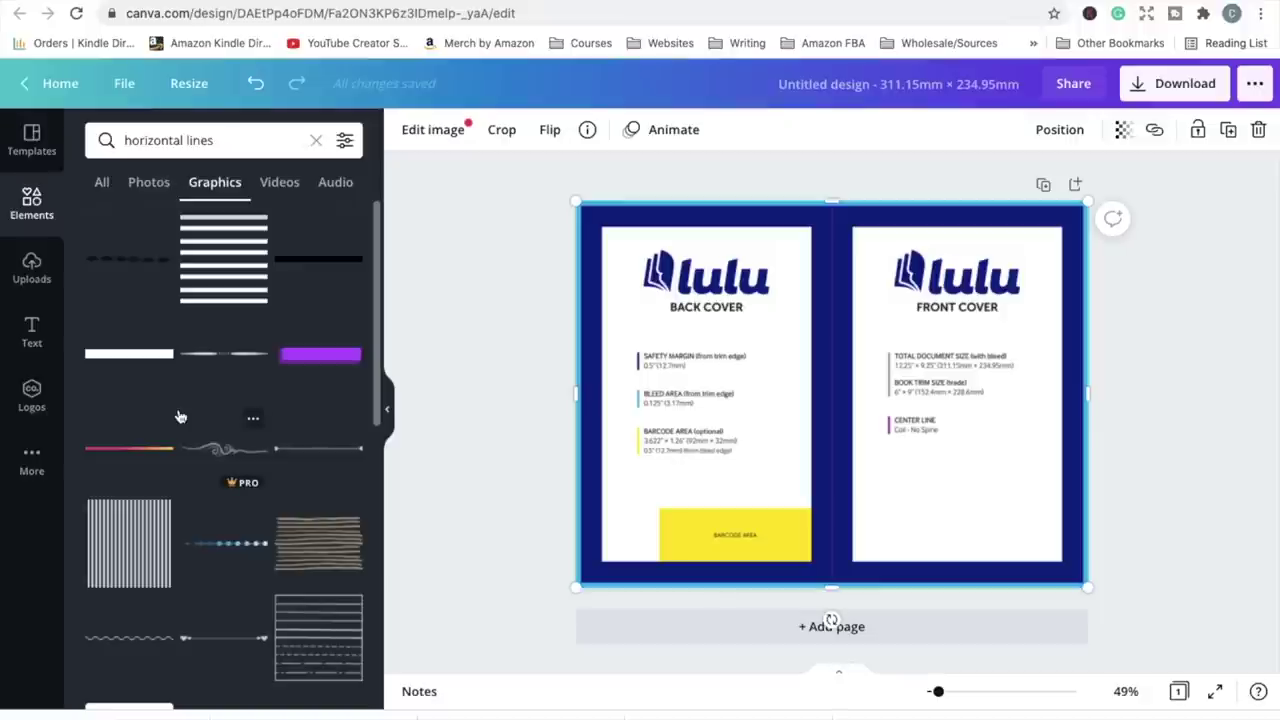
scroll(180, 416, down, 5)
scroll(175, 400, down, 10)
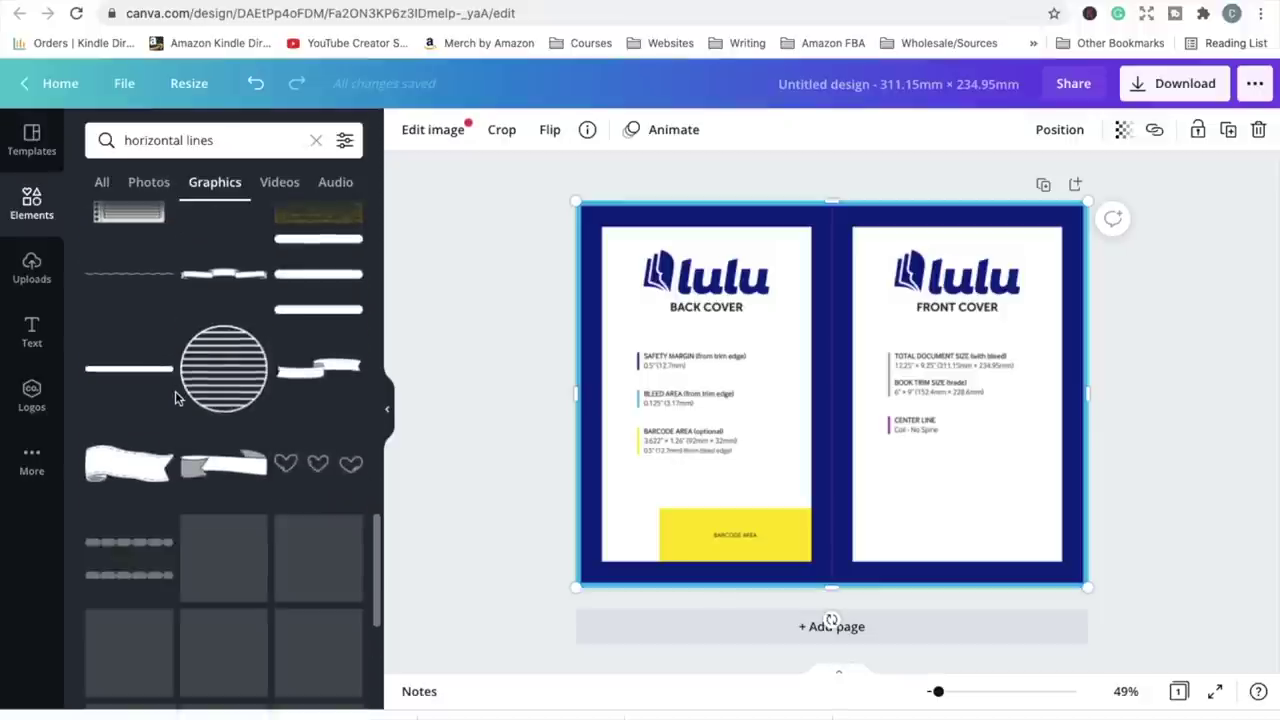
scroll(175, 390, down, 10)
scroll(175, 375, down, 10)
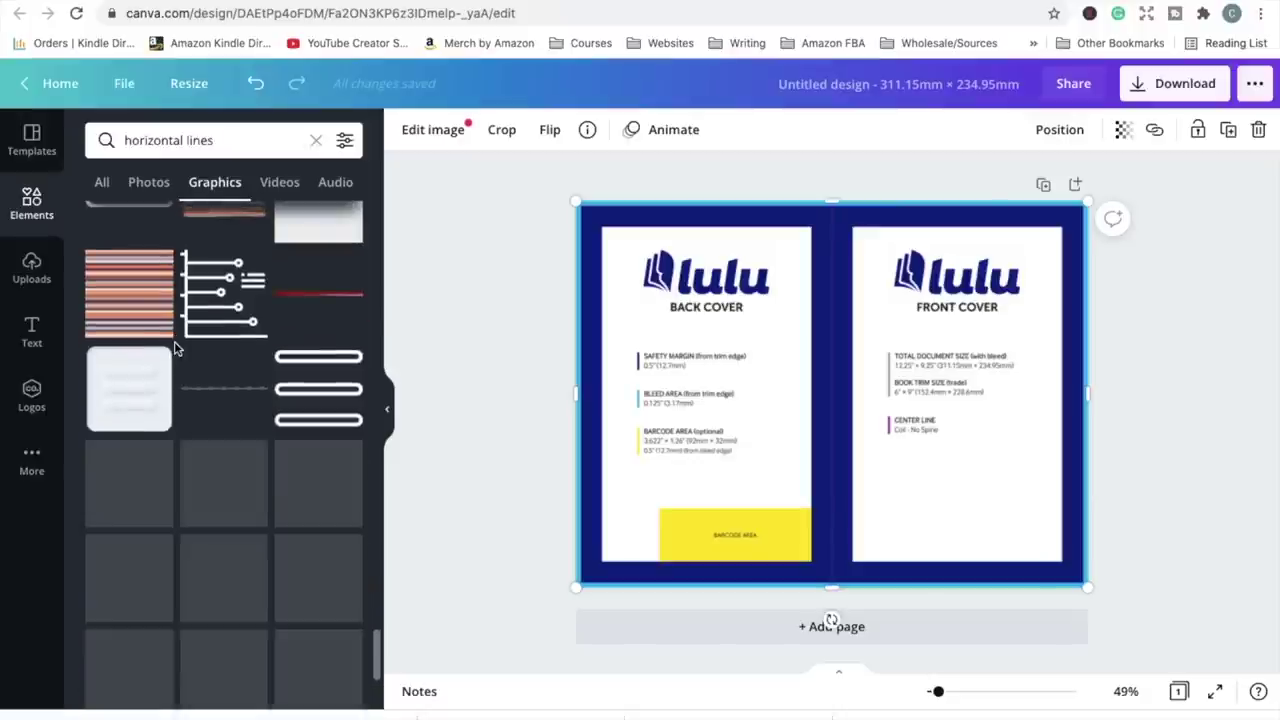
scroll(175, 340, down, 5)
scroll(175, 335, down, 10)
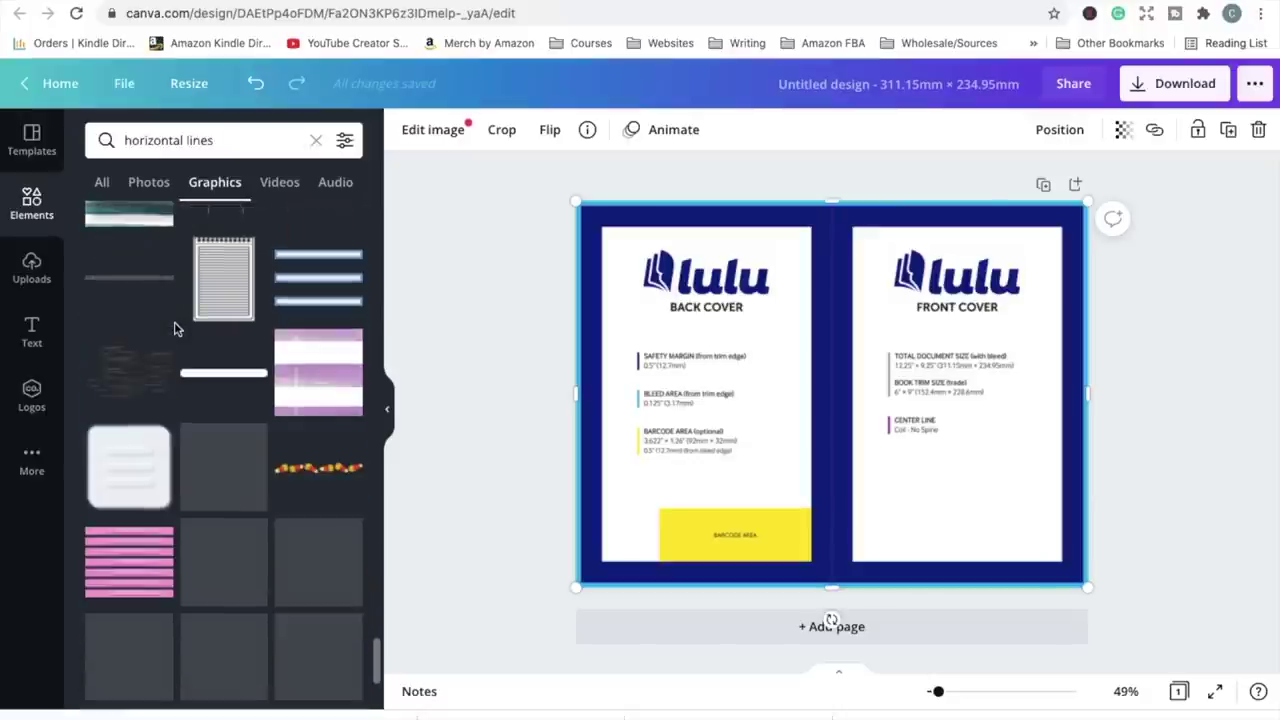
scroll(170, 390, up, 4)
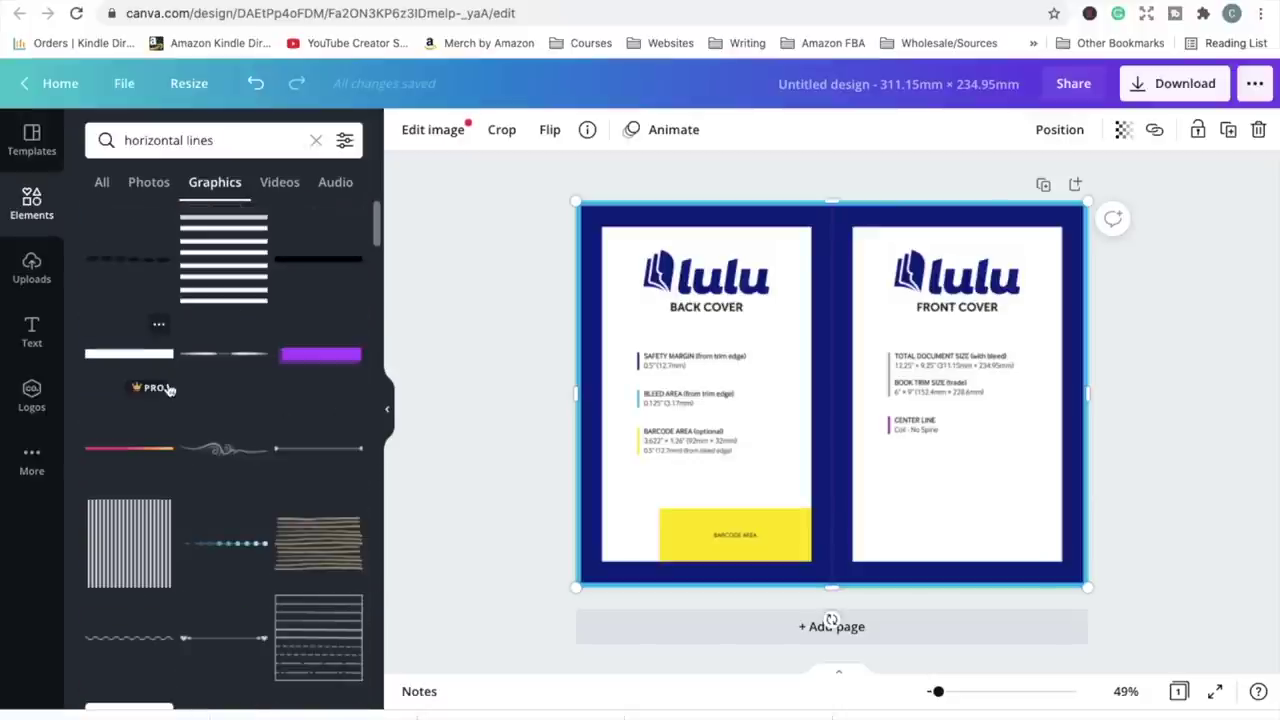
Search the element graphics for "colorful" and examine the results for a cover design
triple_click(192, 145)
text(colorful)
key(Return)
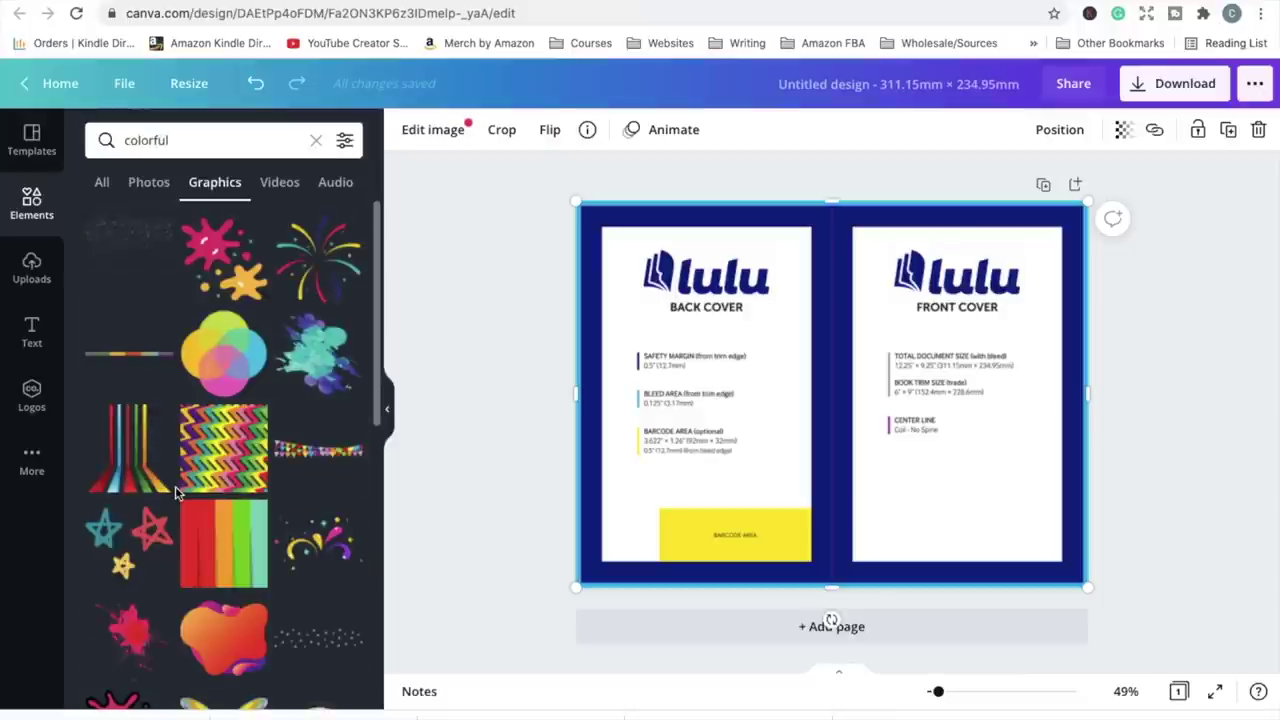
scroll(175, 492, down, 2)
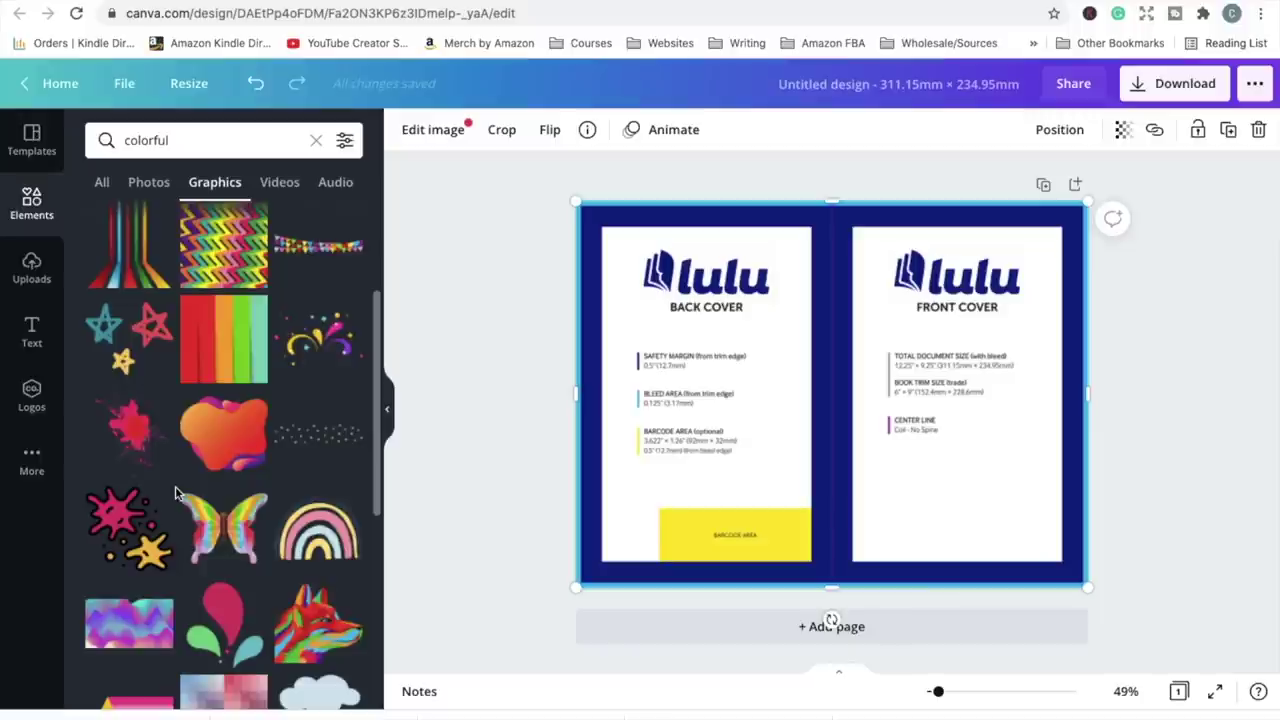
scroll(199, 596, down, 2)
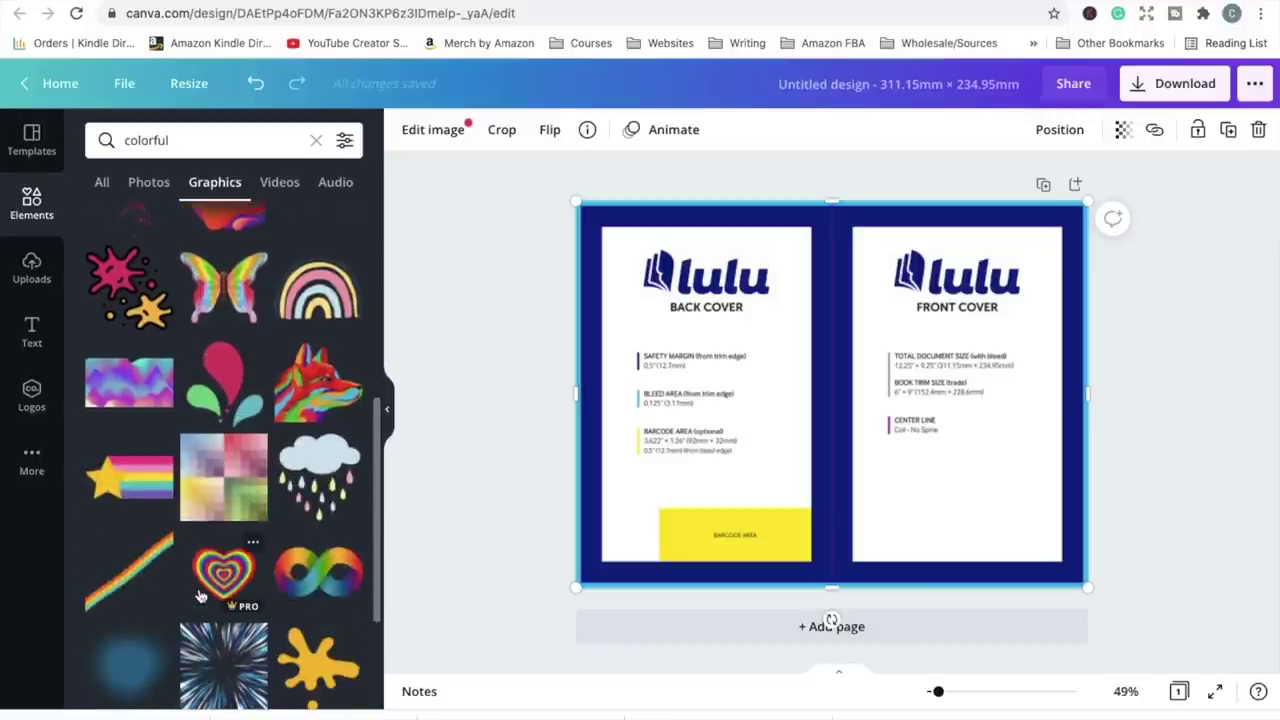
scroll(199, 596, down, 10)
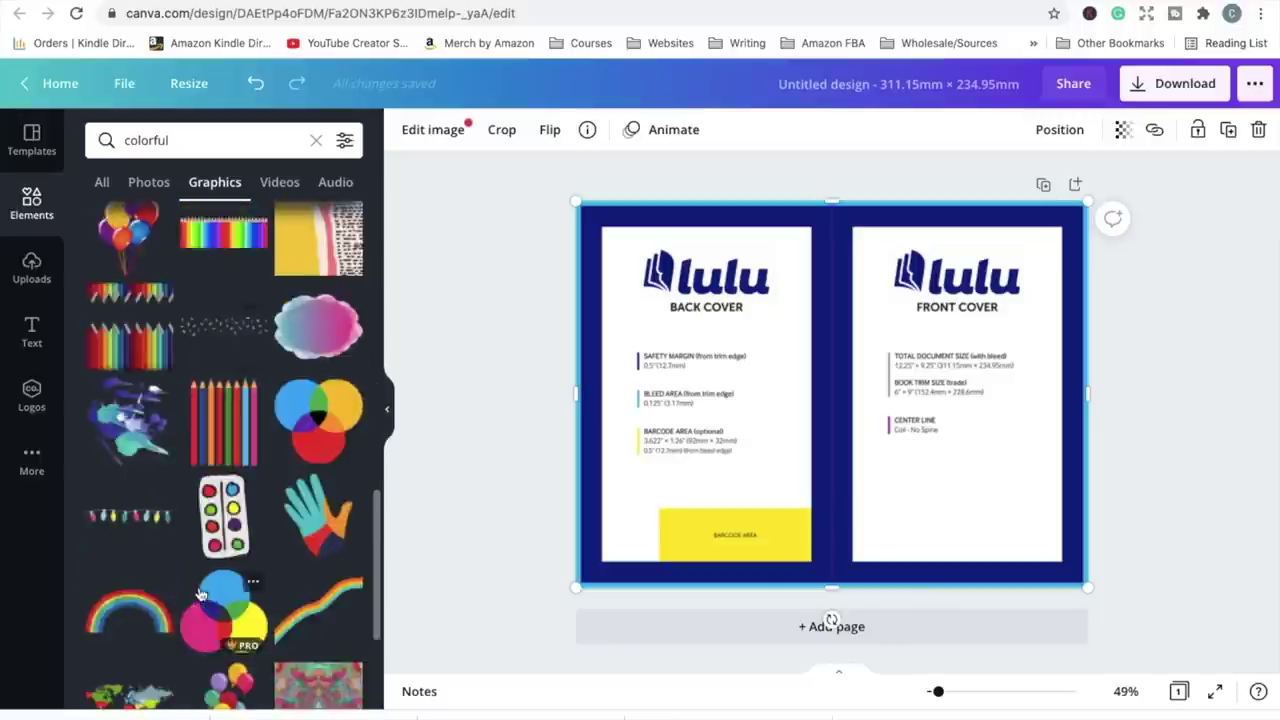
scroll(199, 564, down, 10)
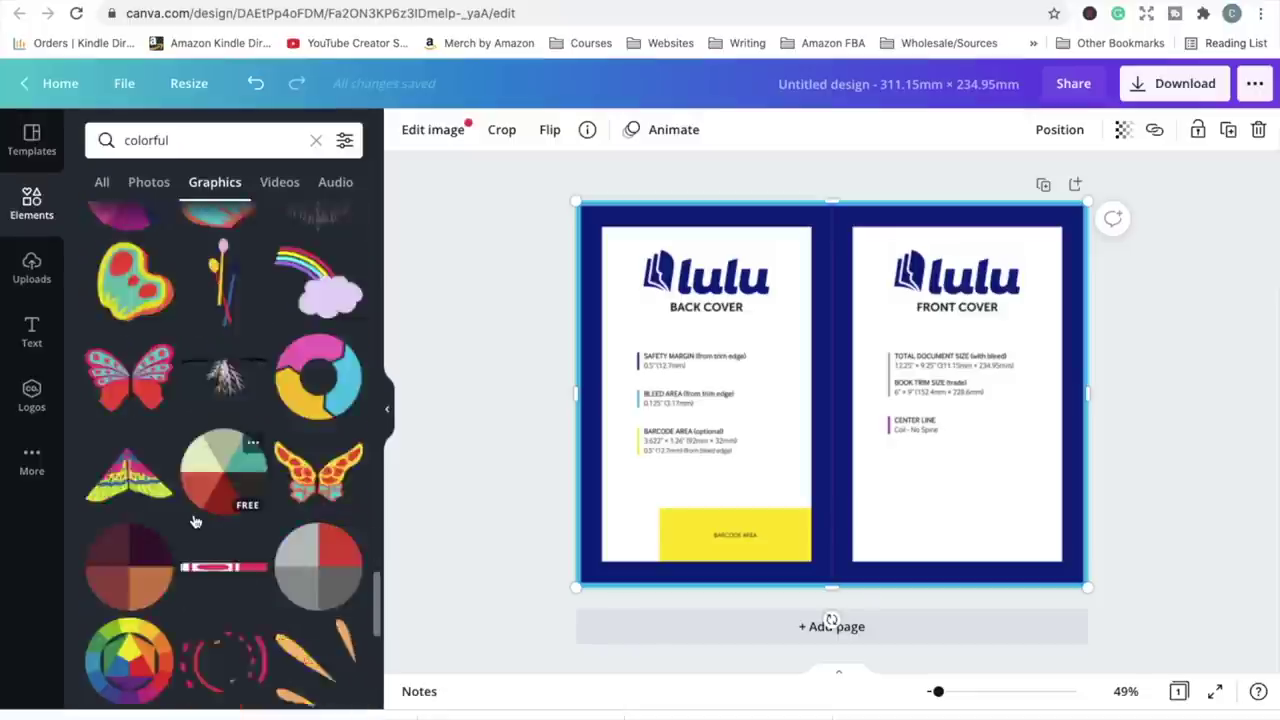
scroll(196, 520, down, 5)
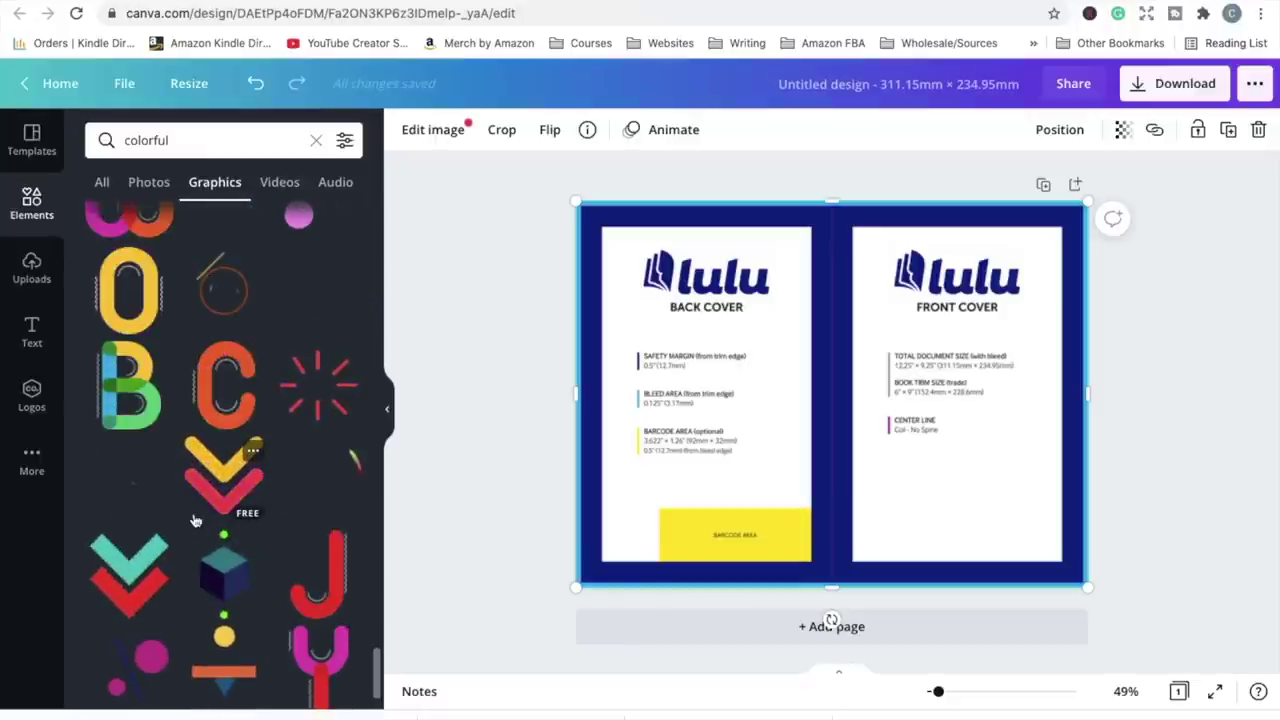
scroll(196, 516, down, 1)
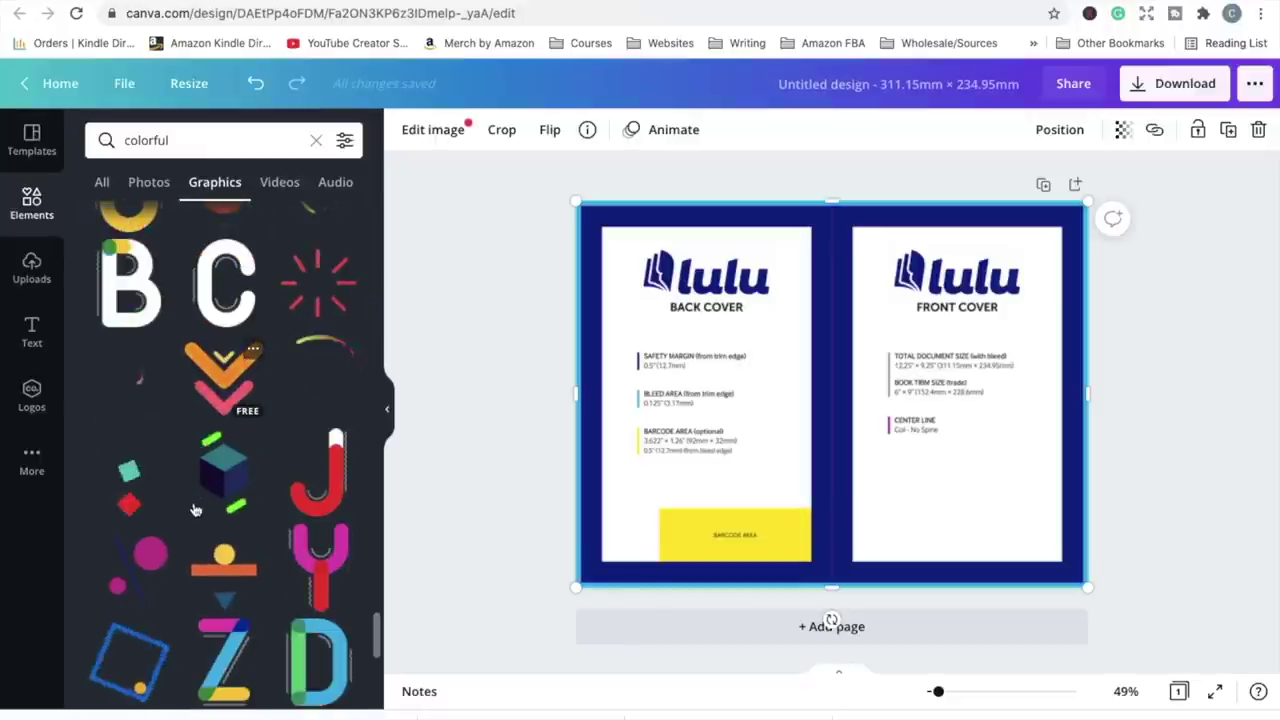
scroll(196, 515, down, 5)
scroll(196, 511, up, 6)
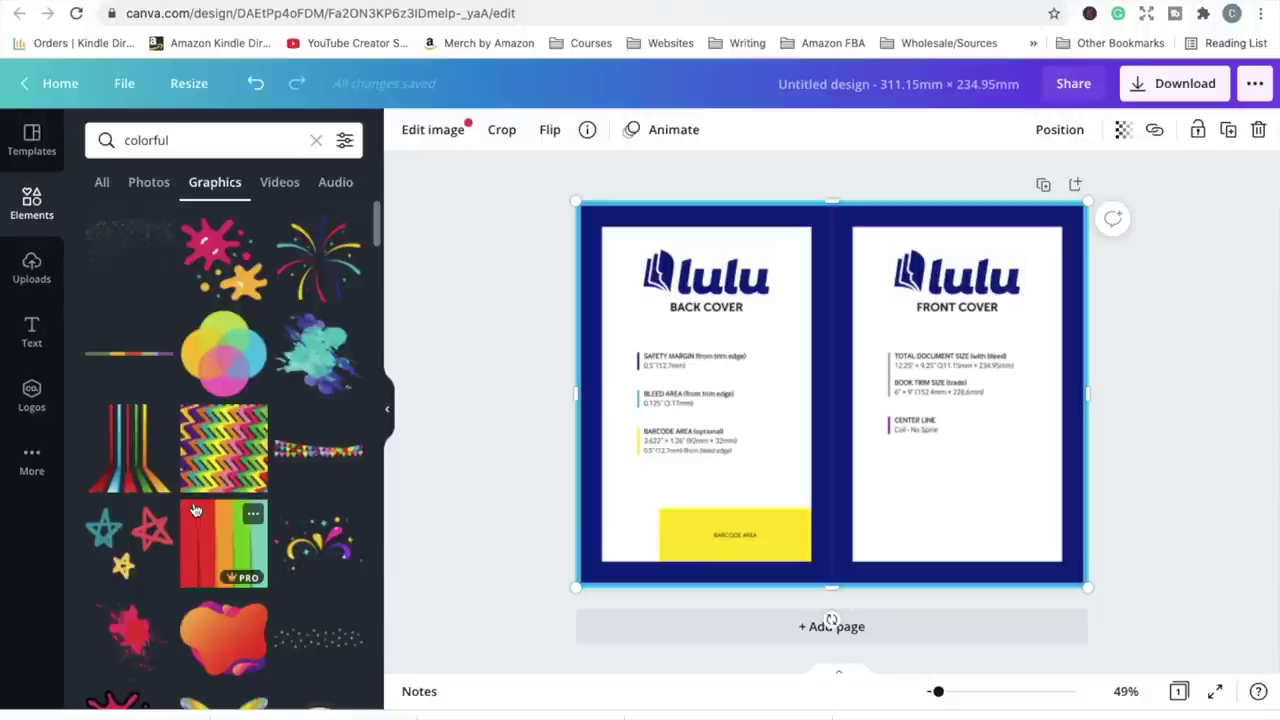
Search the element graphics for "rainbow" and examine the results for a suitable cover graphic
drag(168, 141, 106, 140)
text(rainbow)
key(Return)
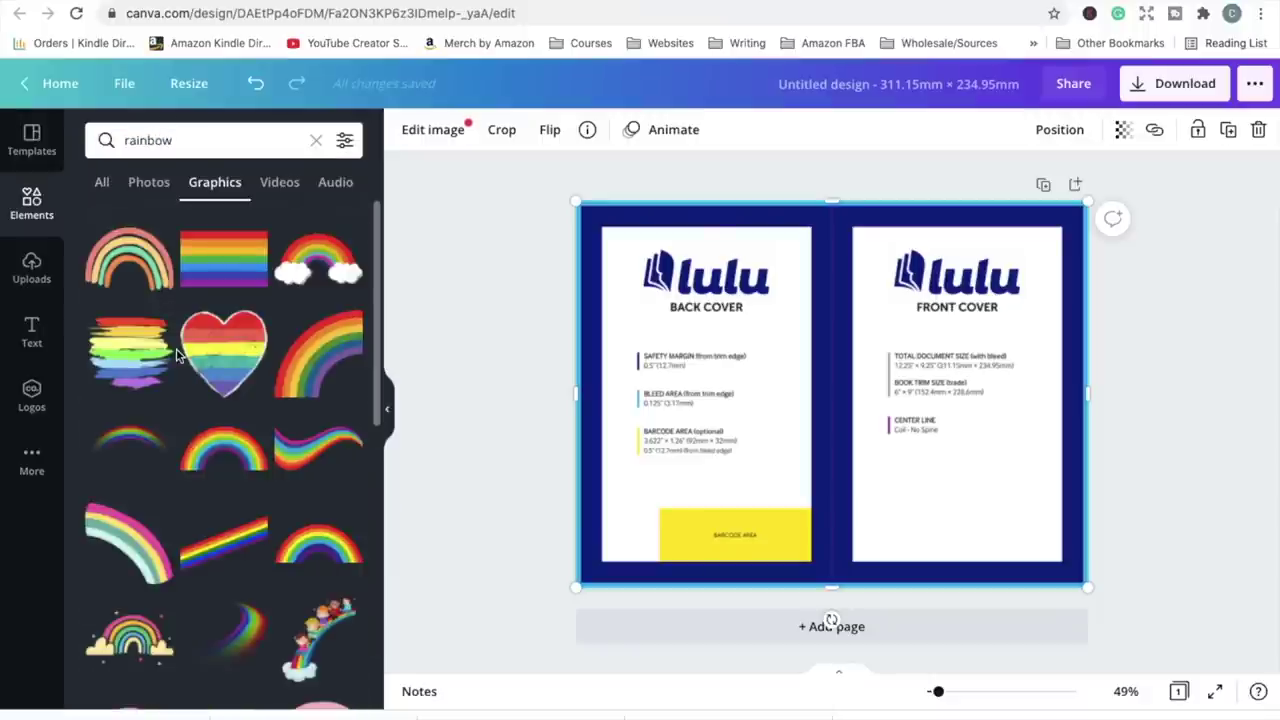
scroll(177, 355, down, 3)
scroll(177, 355, down, 4)
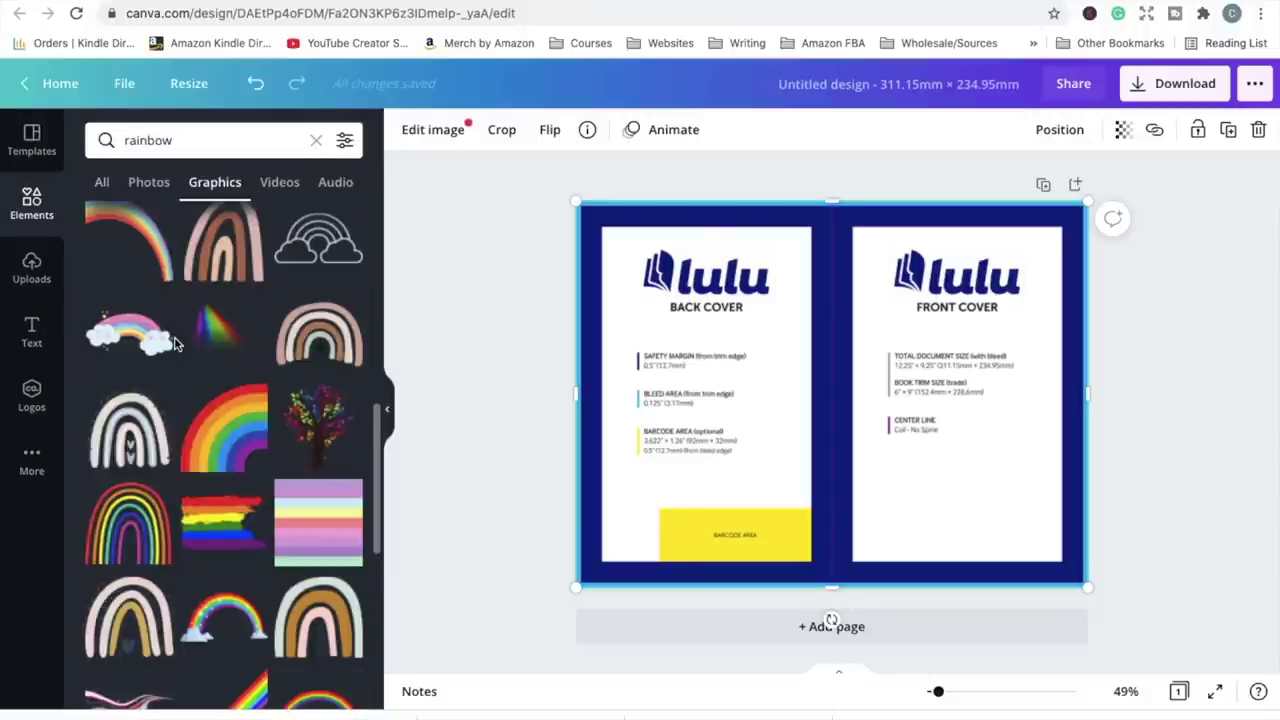
scroll(175, 340, down, 2)
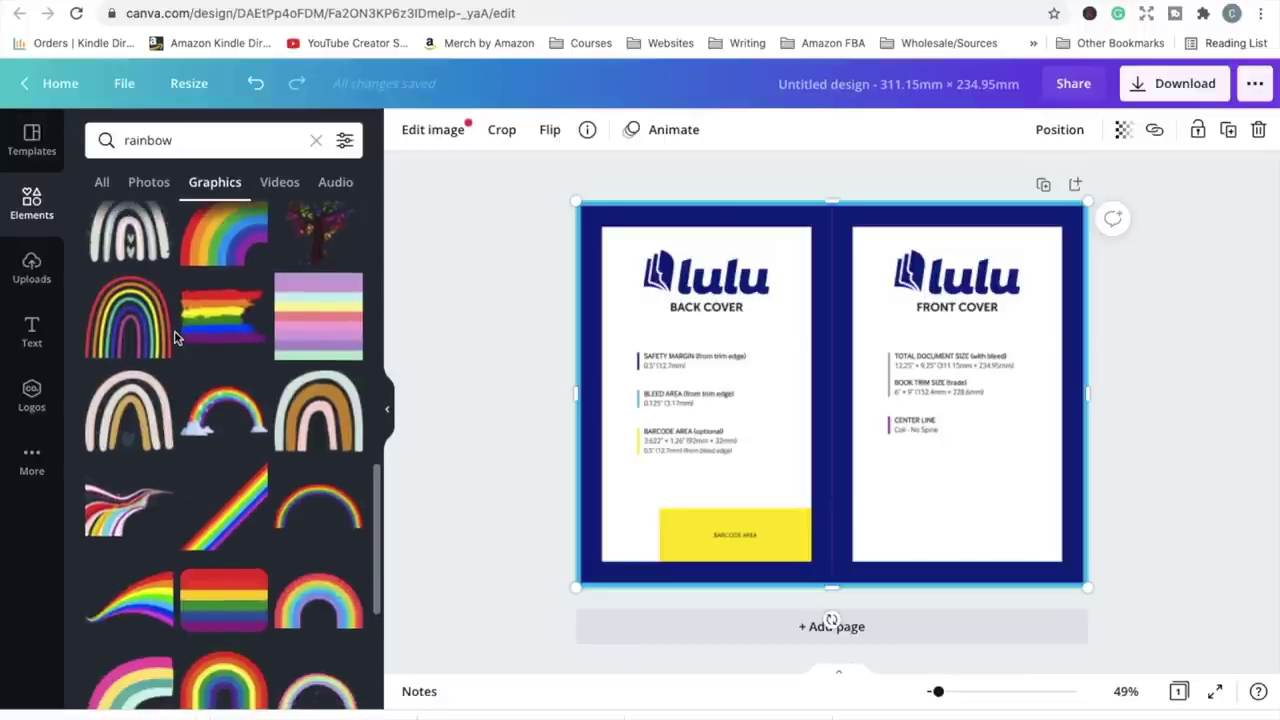
scroll(175, 338, down, 2)
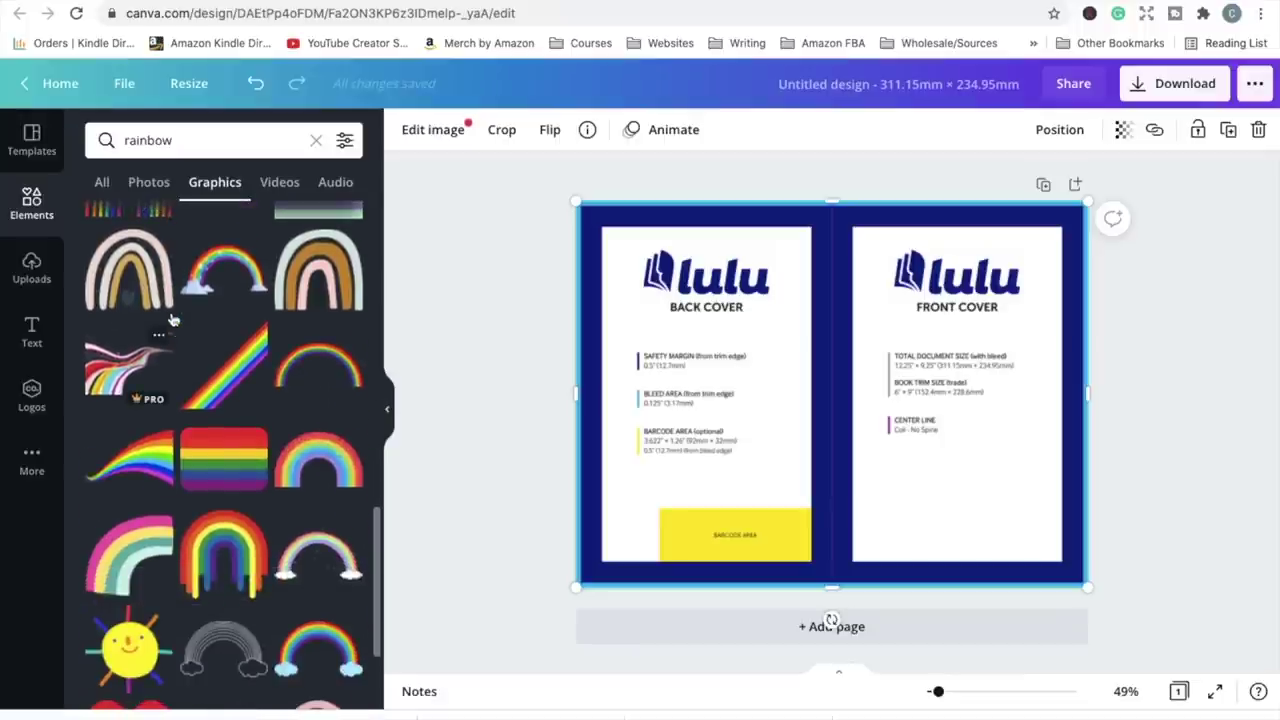
scroll(172, 320, down, 2)
scroll(172, 318, down, 2)
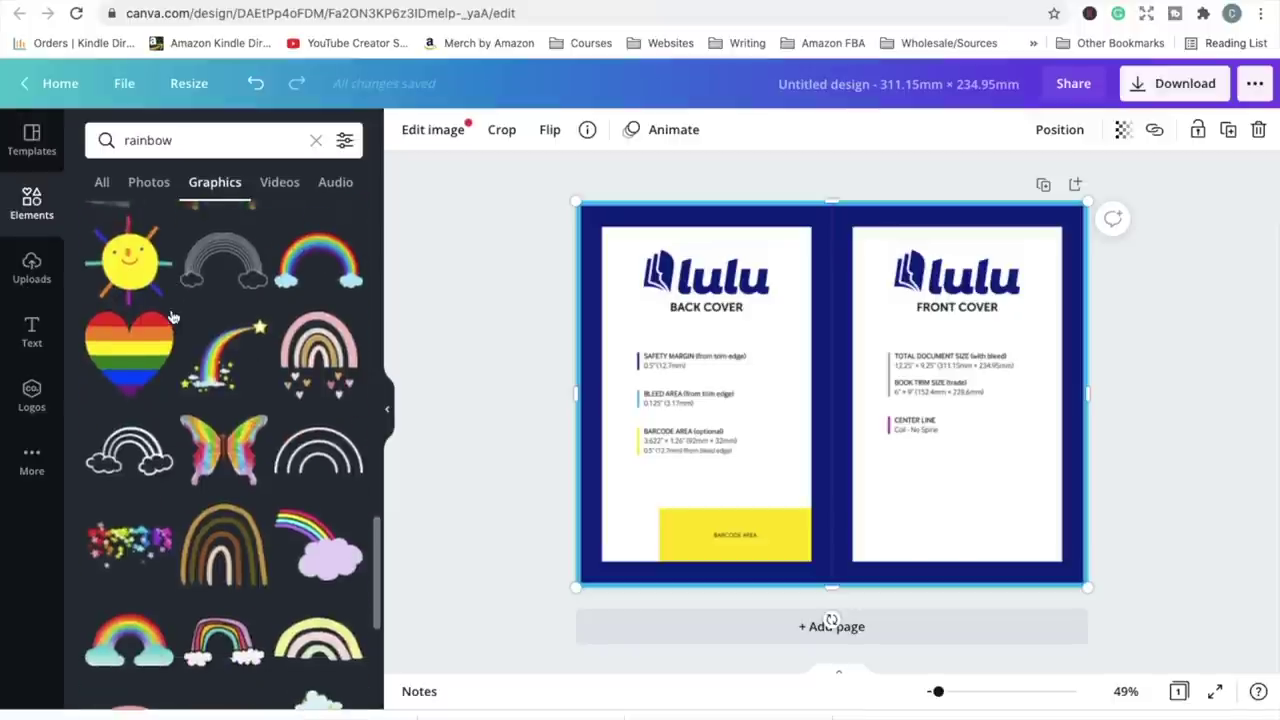
scroll(172, 314, down, 2)
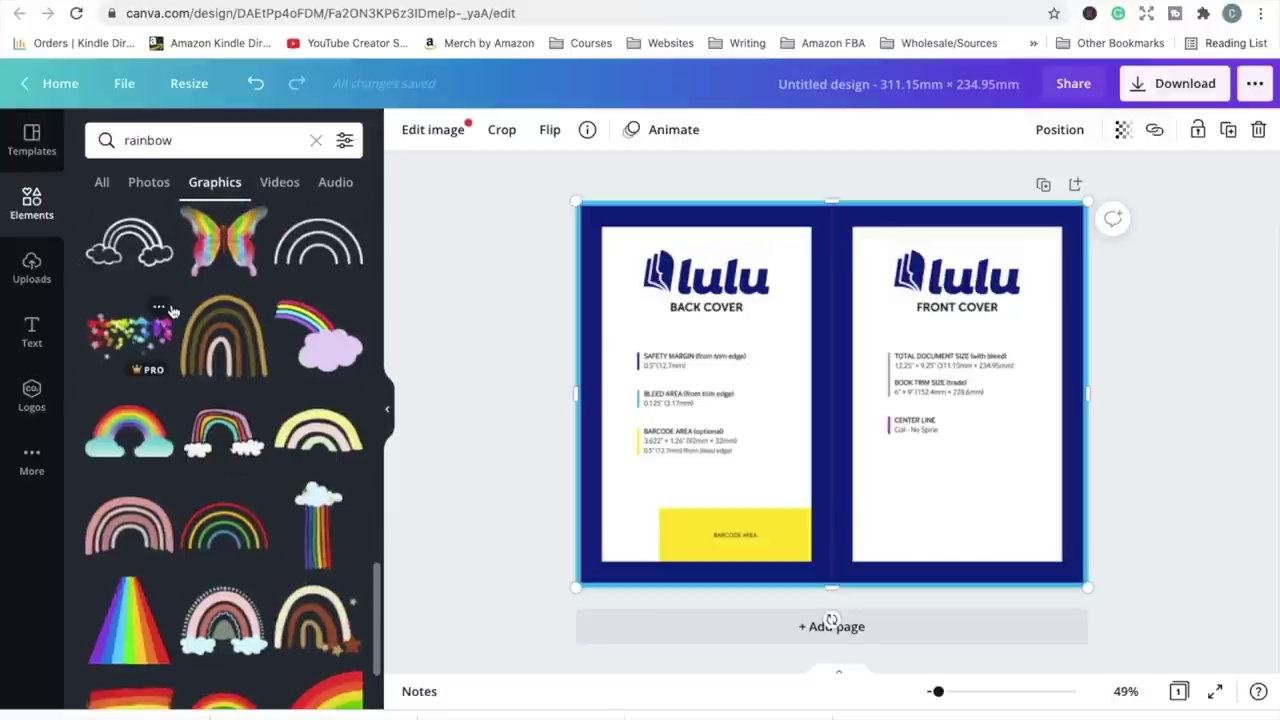
scroll(172, 312, down, 2)
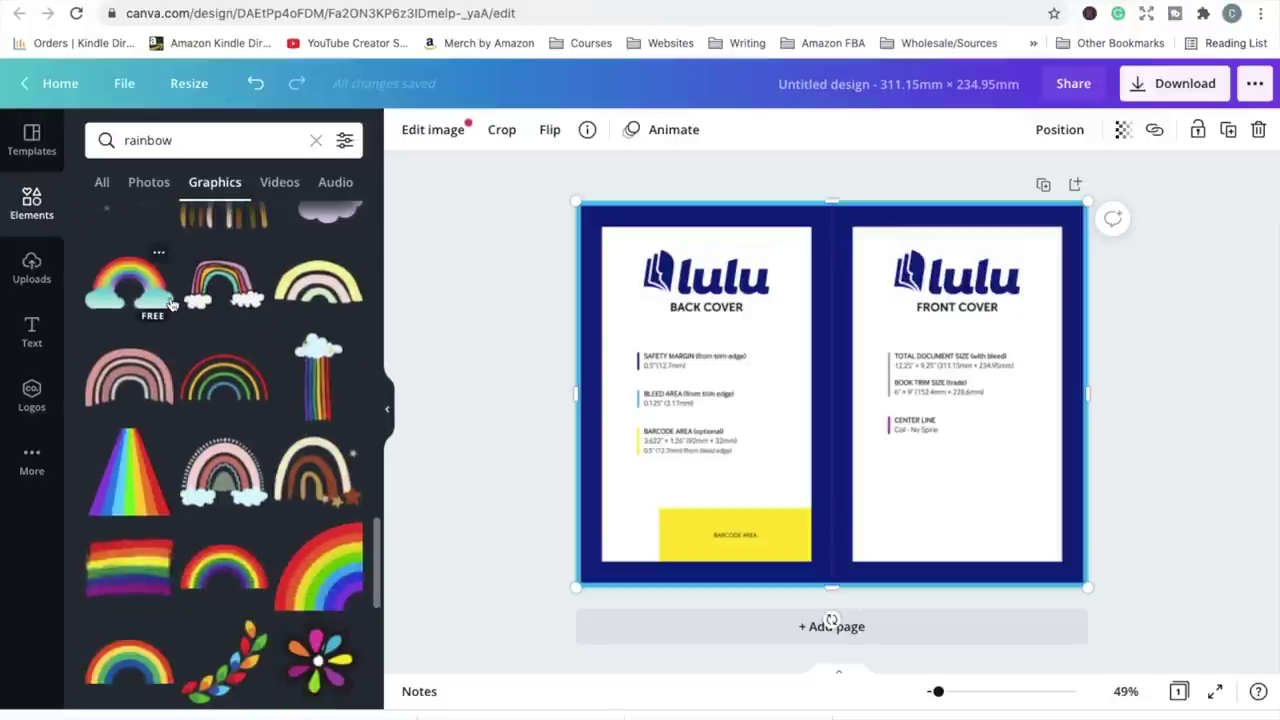
scroll(172, 305, down, 4)
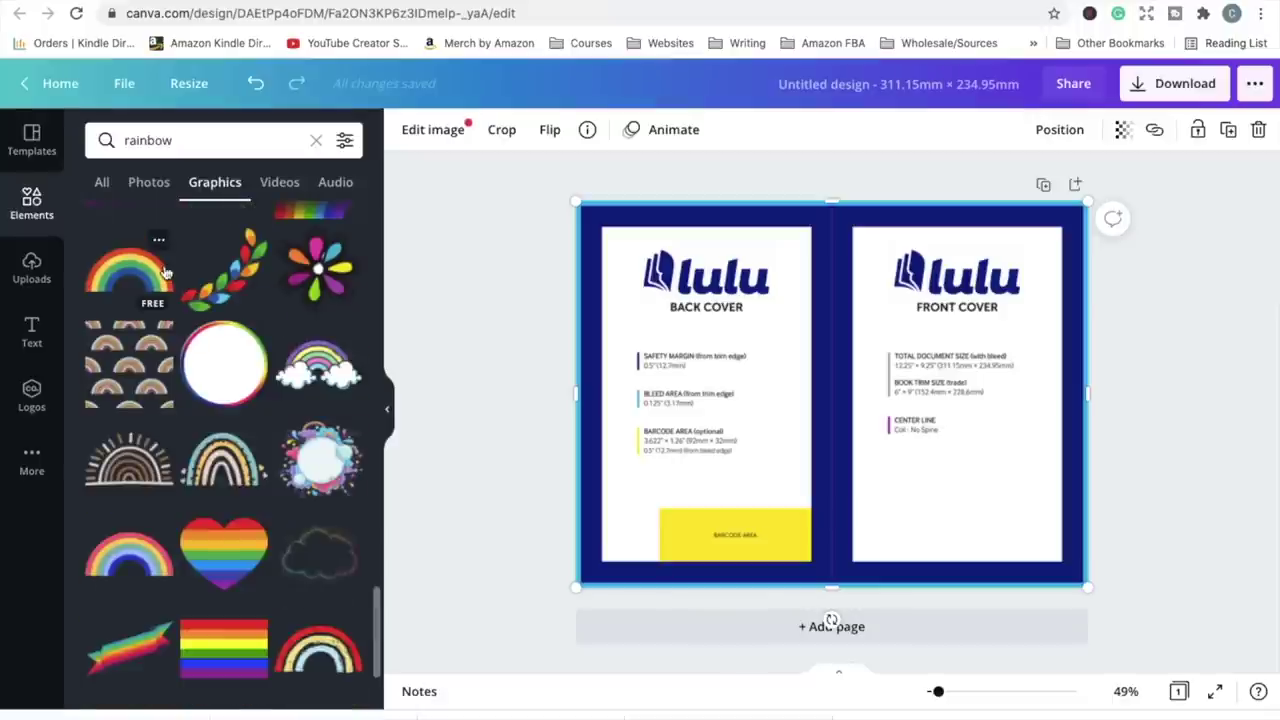
scroll(165, 270, down, 2)
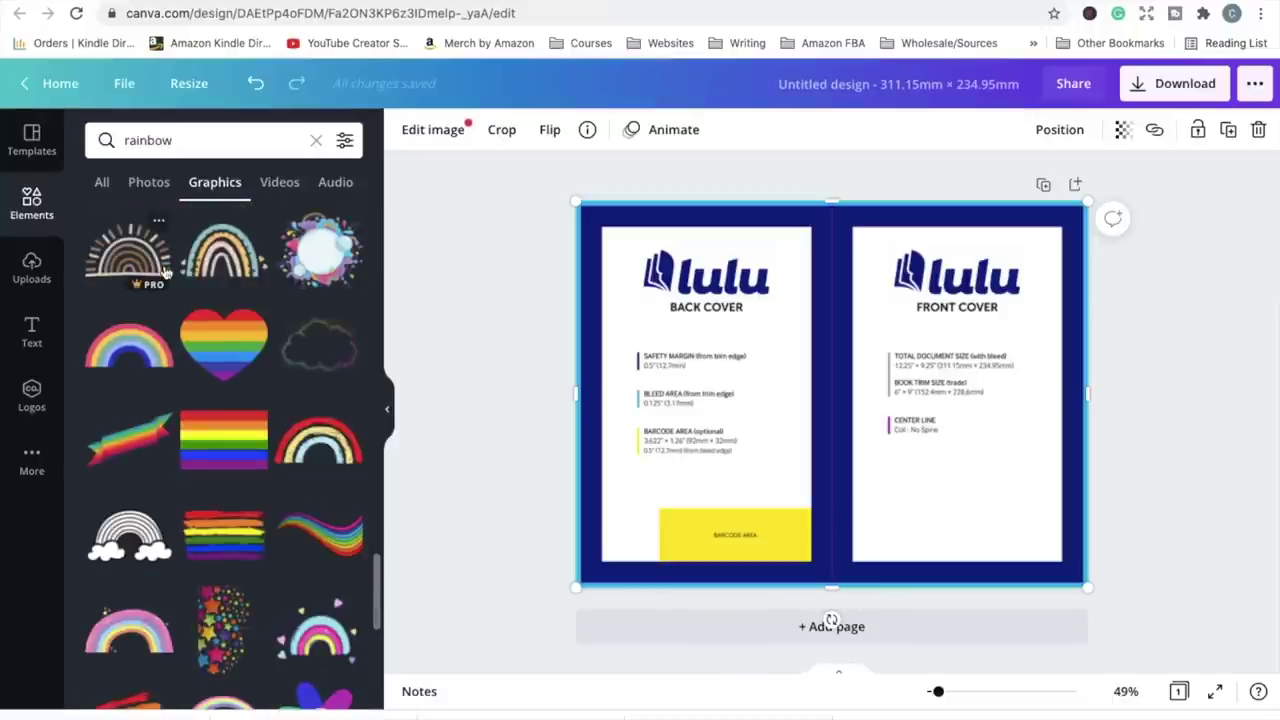
scroll(165, 272, down, 3)
scroll(163, 272, down, 1)
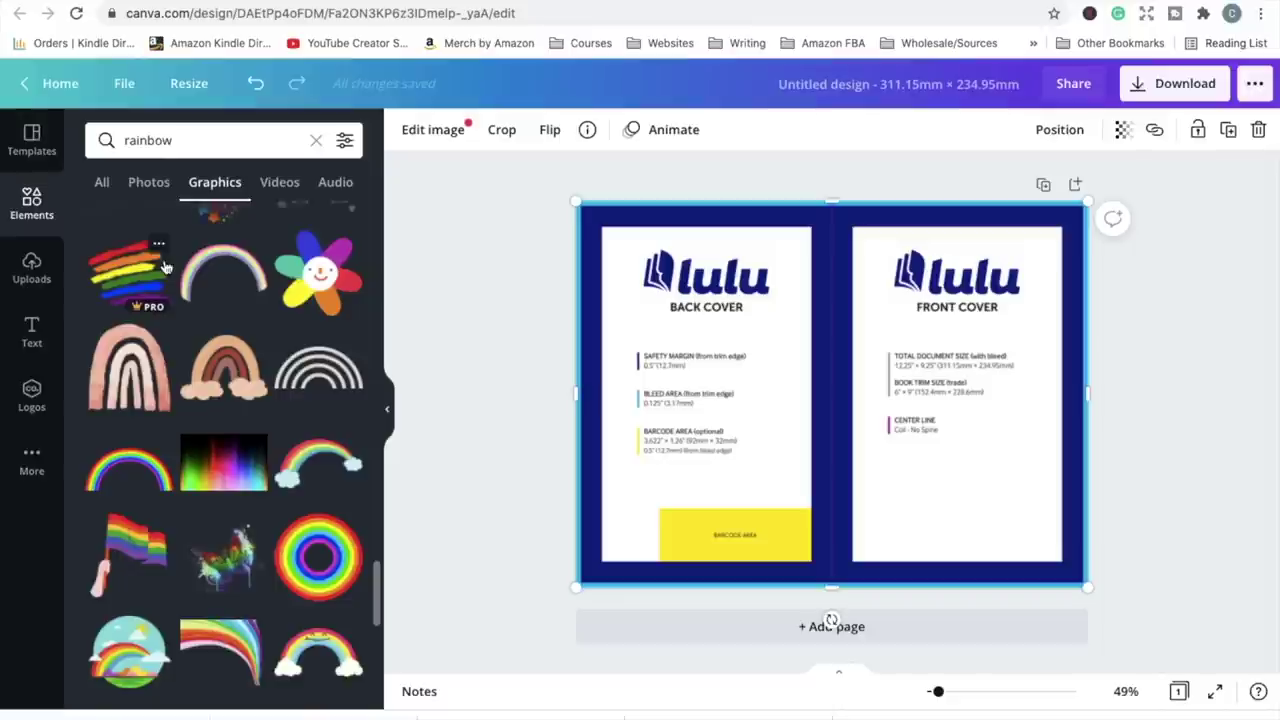
scroll(163, 250, down, 3)
scroll(162, 243, down, 3)
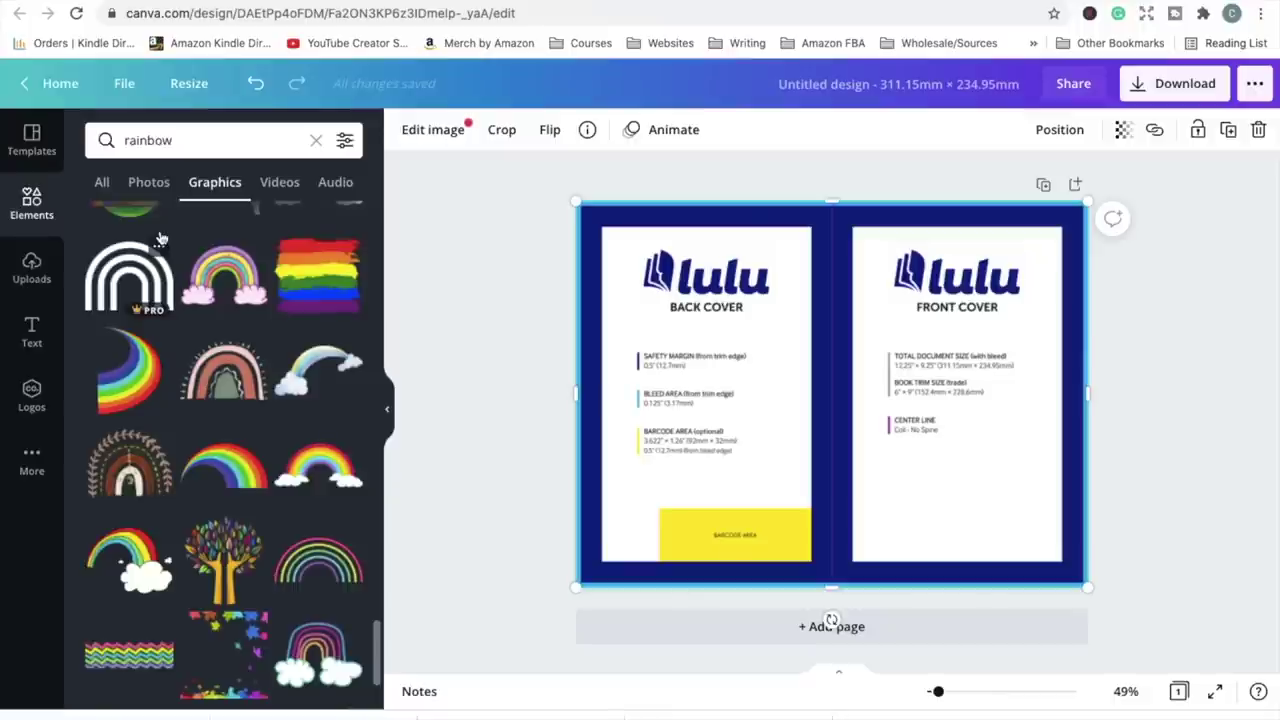
scroll(160, 238, down, 3)
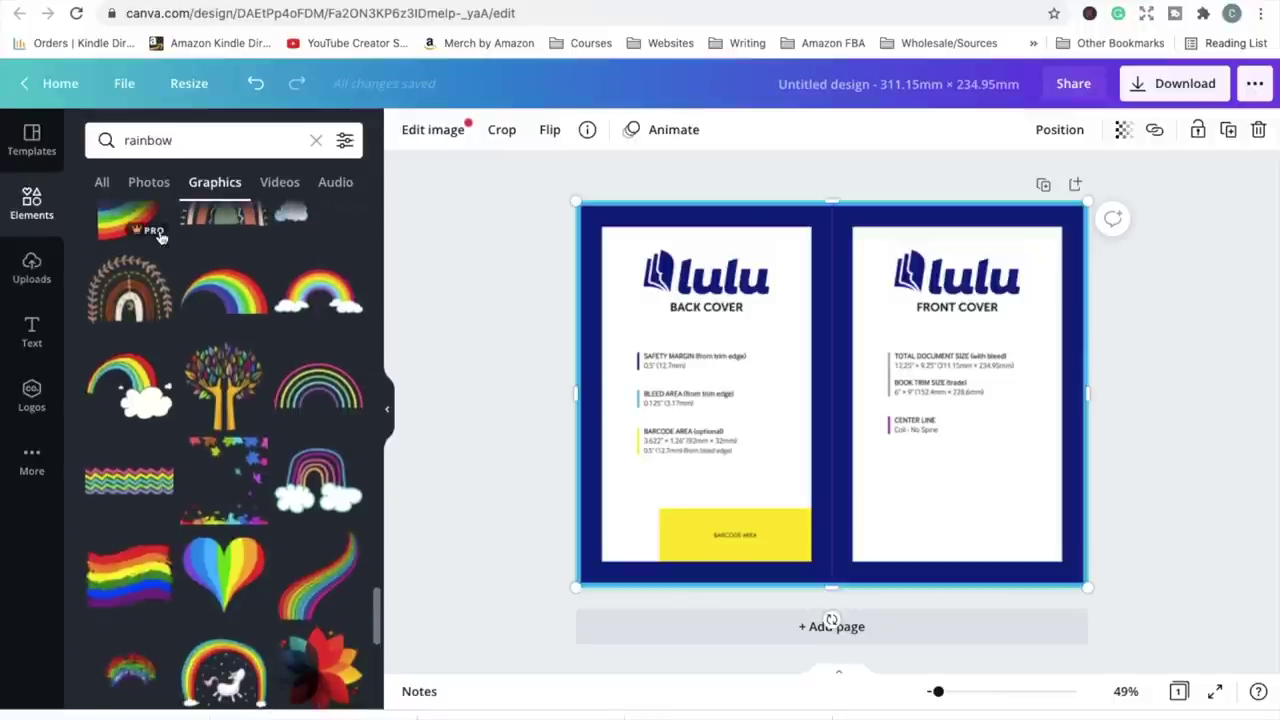
scroll(160, 236, down, 3)
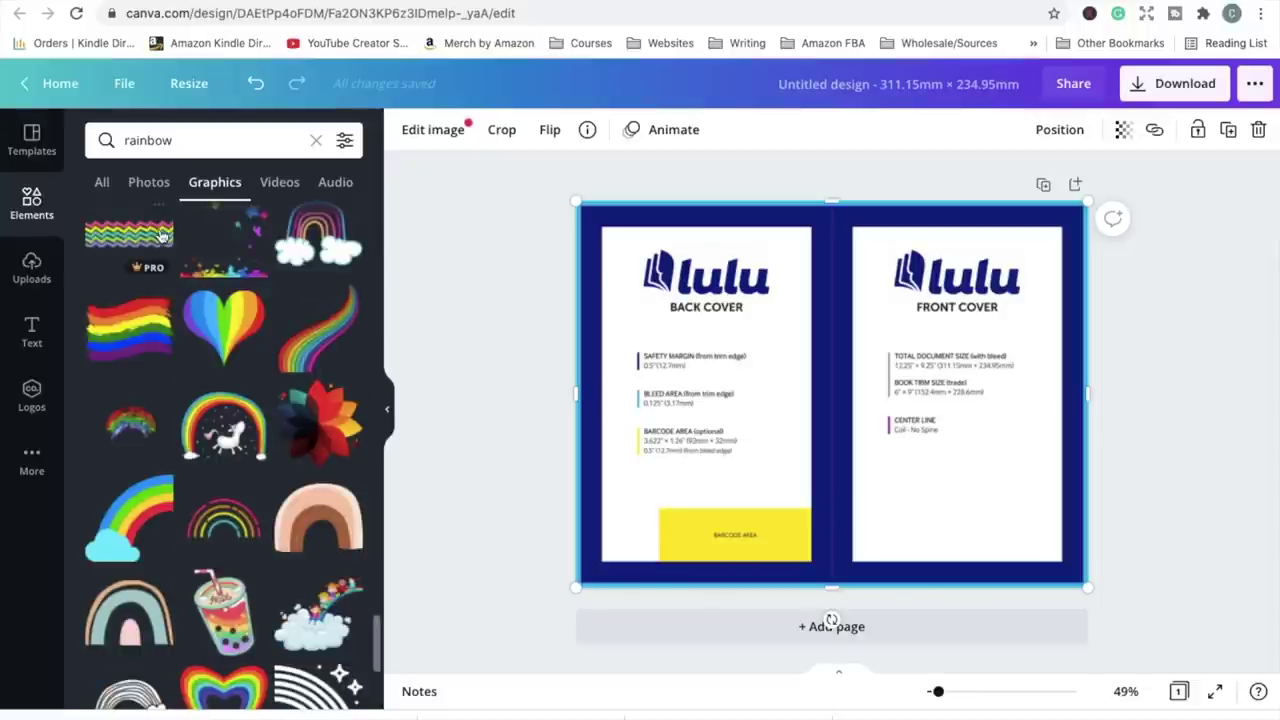
scroll(160, 235, down, 3)
scroll(160, 236, down, 3)
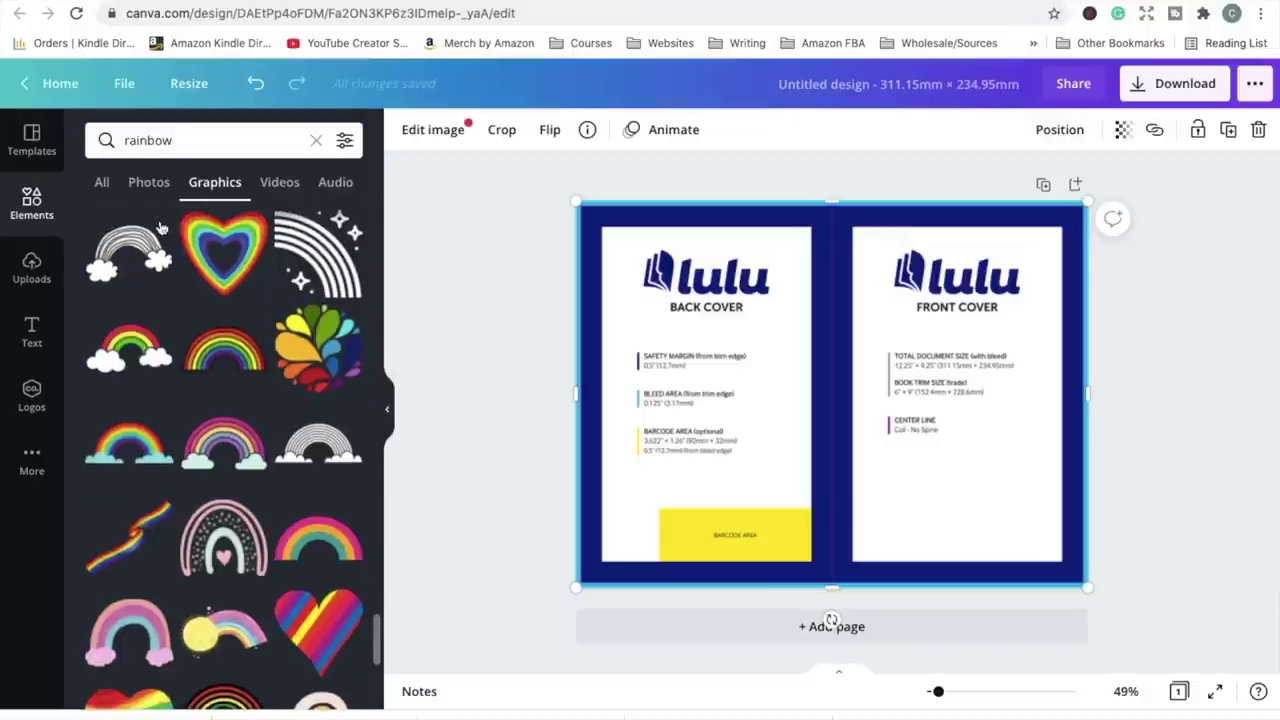
scroll(160, 222, down, 3)
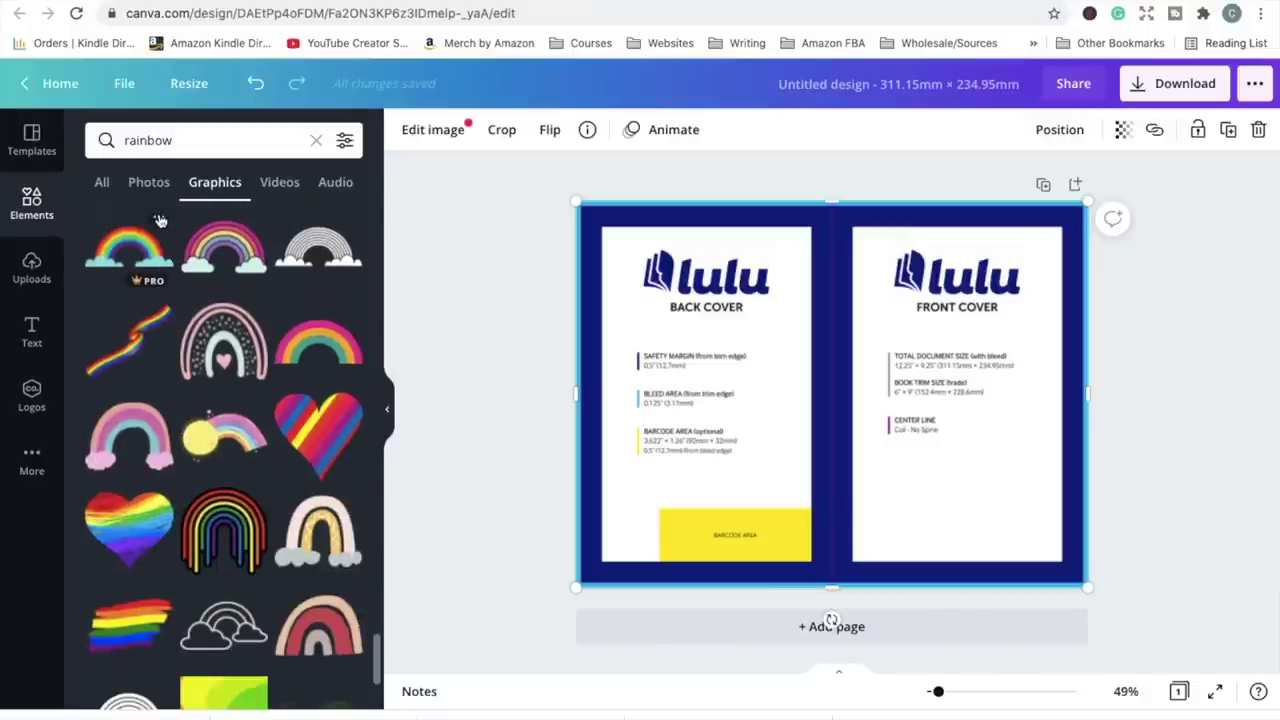
scroll(160, 220, down, 2)
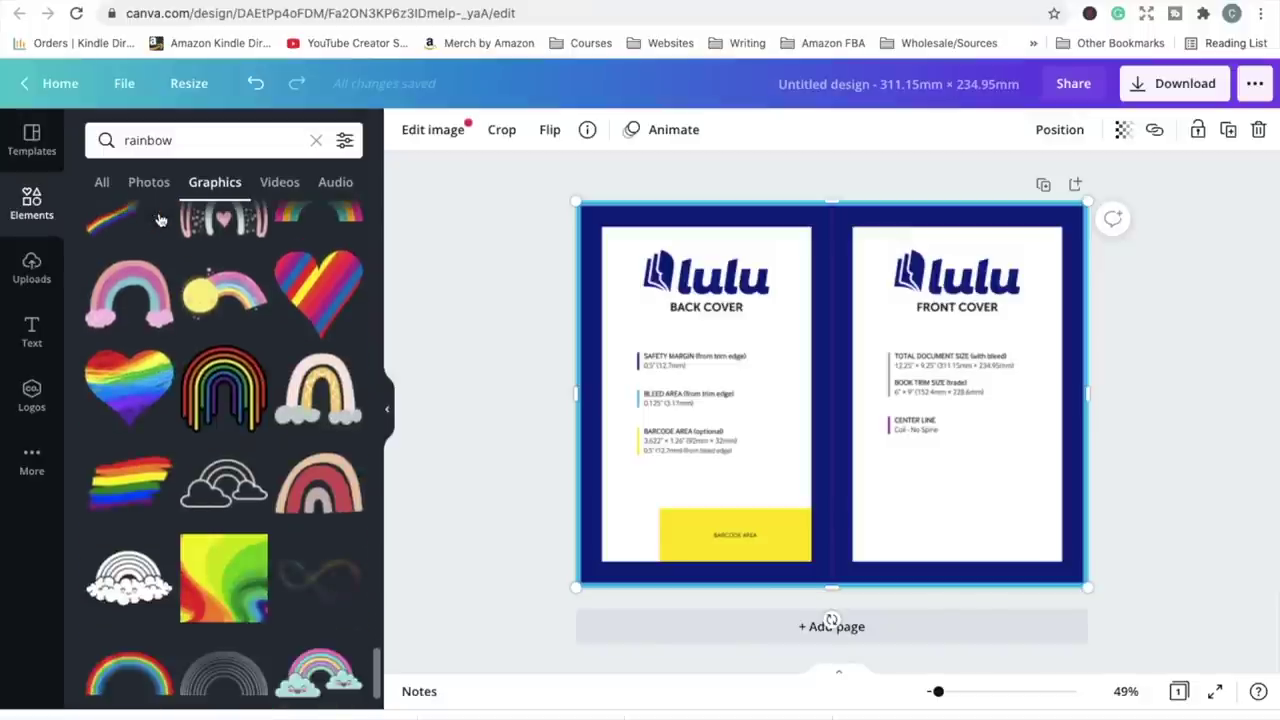
scroll(160, 219, down, 1)
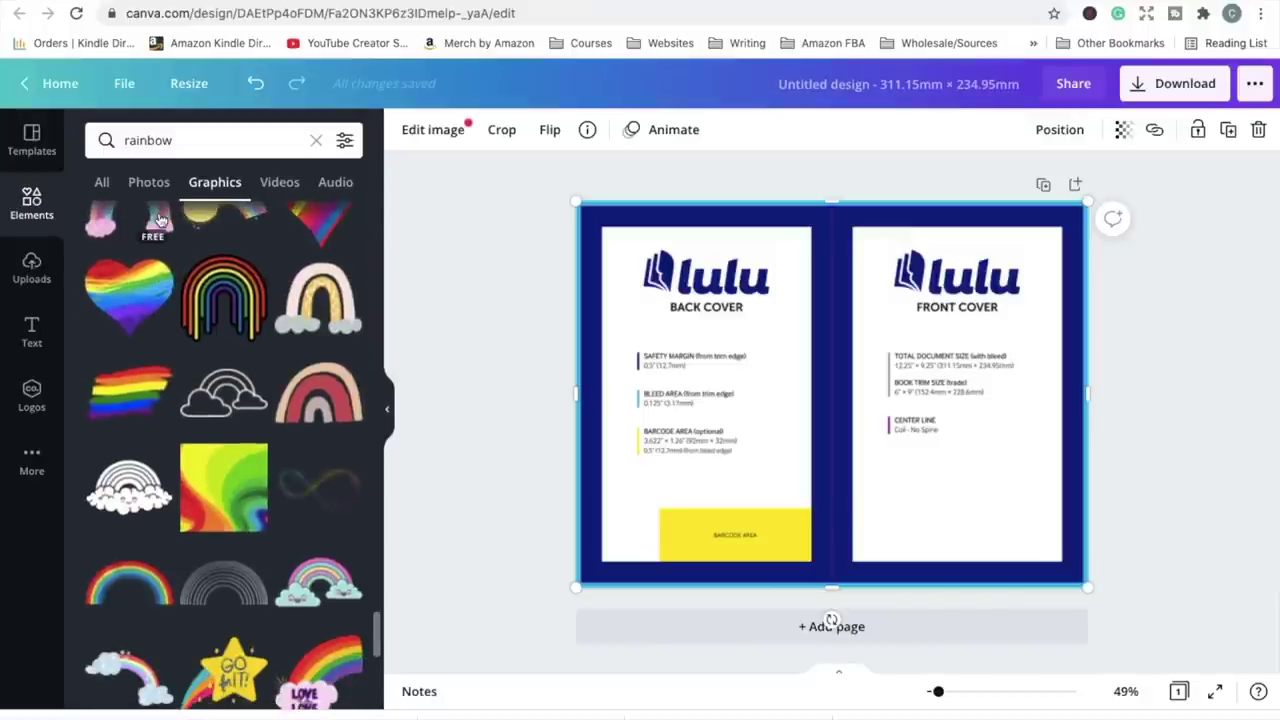
scroll(160, 219, down, 2)
scroll(160, 218, down, 1)
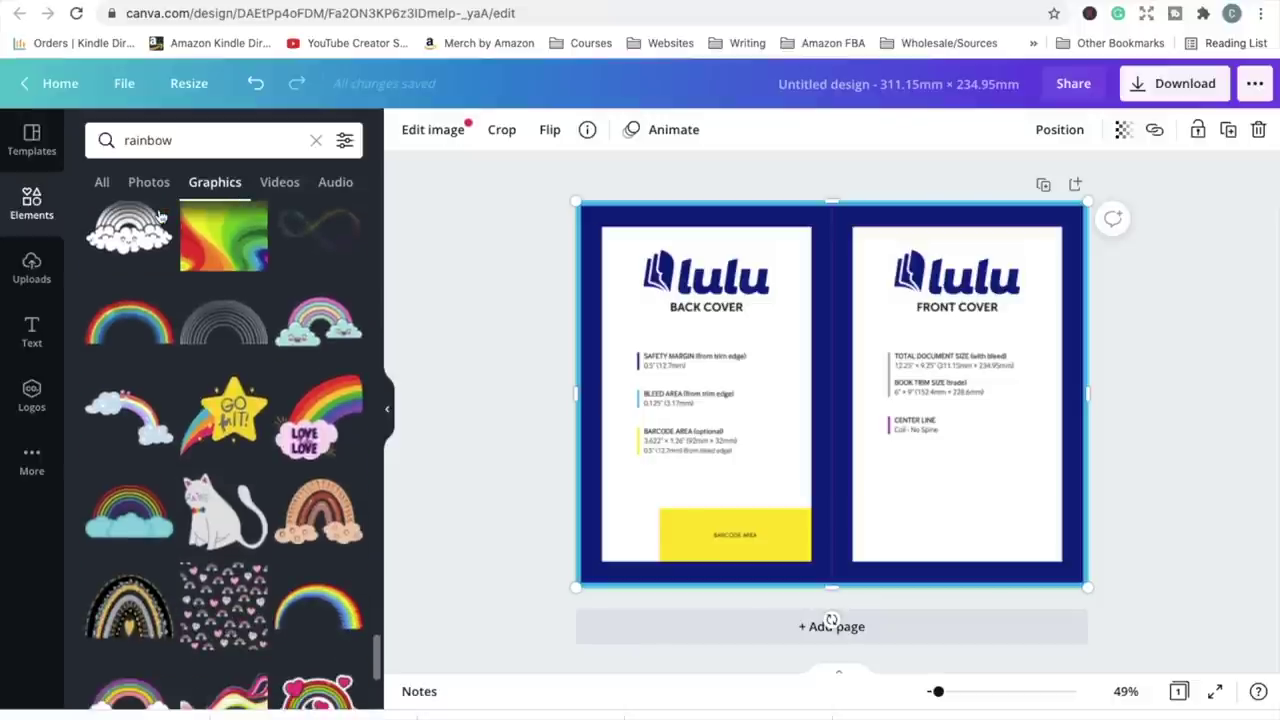
scroll(160, 218, up, 2)
scroll(160, 216, down, 5)
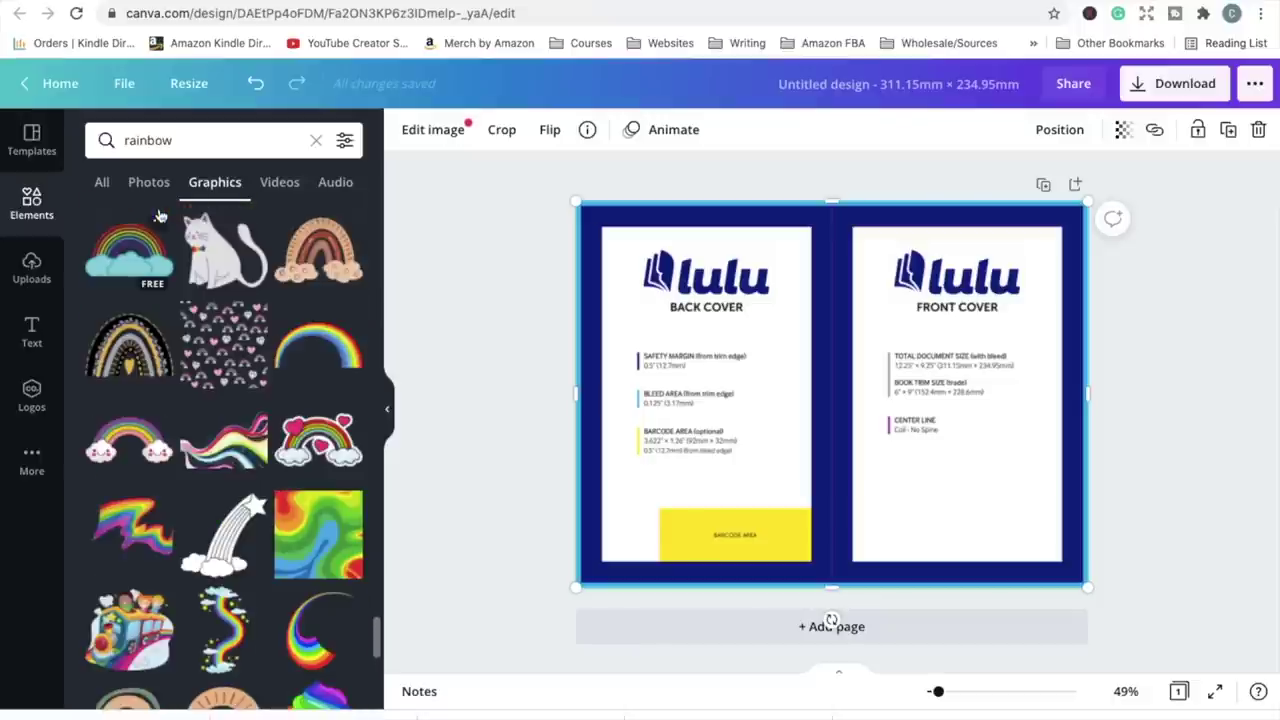
Try the black, grey and gold patterned rainbow graphic on the front cover, shrunk to fit around the heading
click(124, 350)
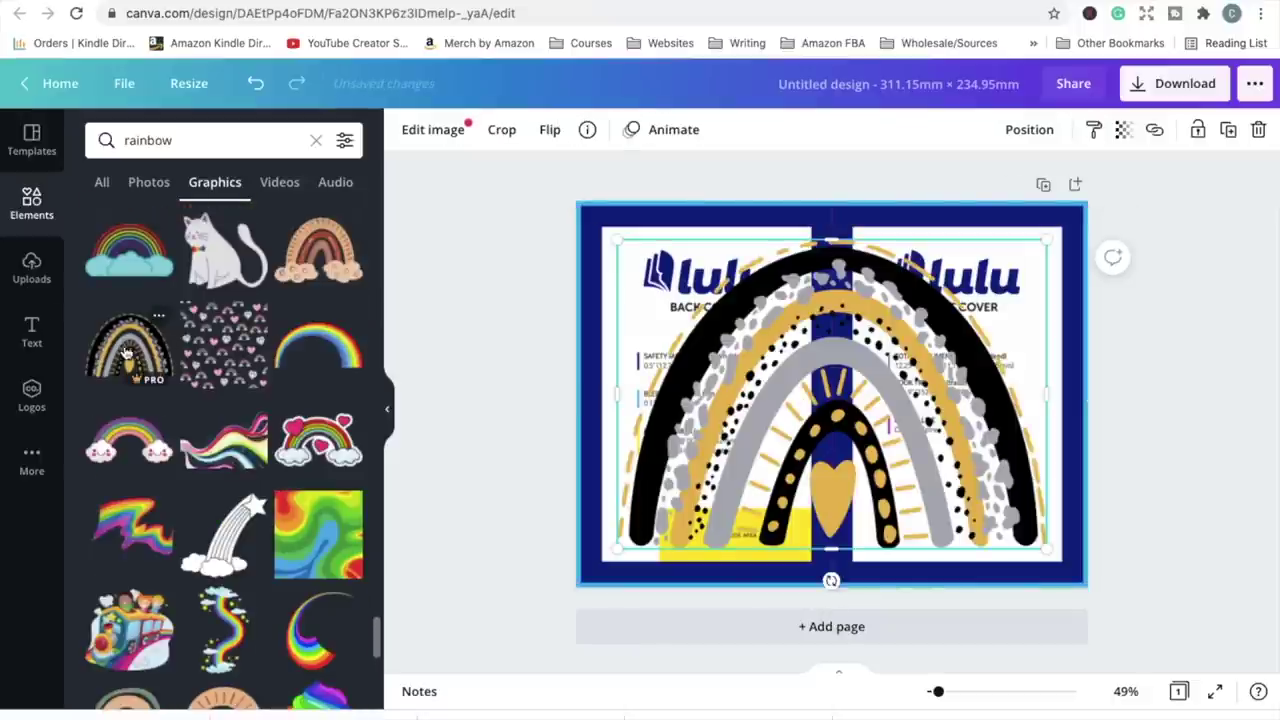
drag(617, 240, 964, 396)
drag(1012, 512, 1000, 358)
drag(1035, 288, 986, 322)
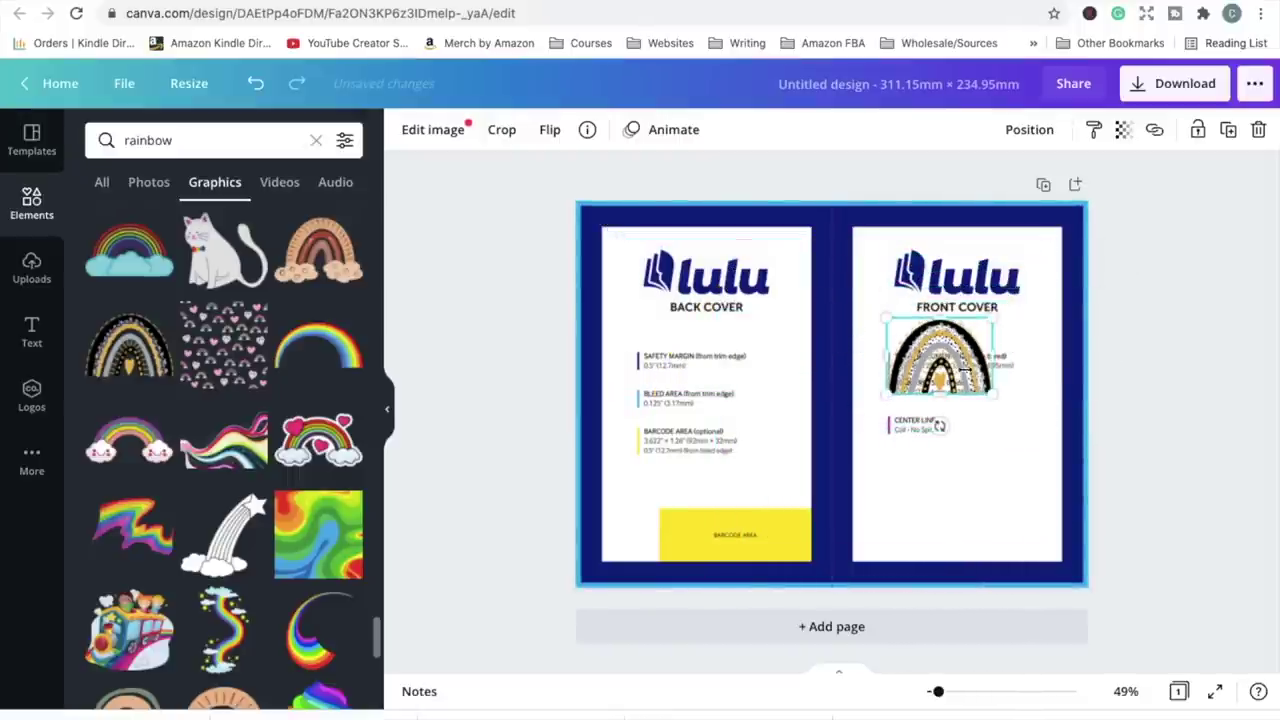
drag(963, 372, 985, 343)
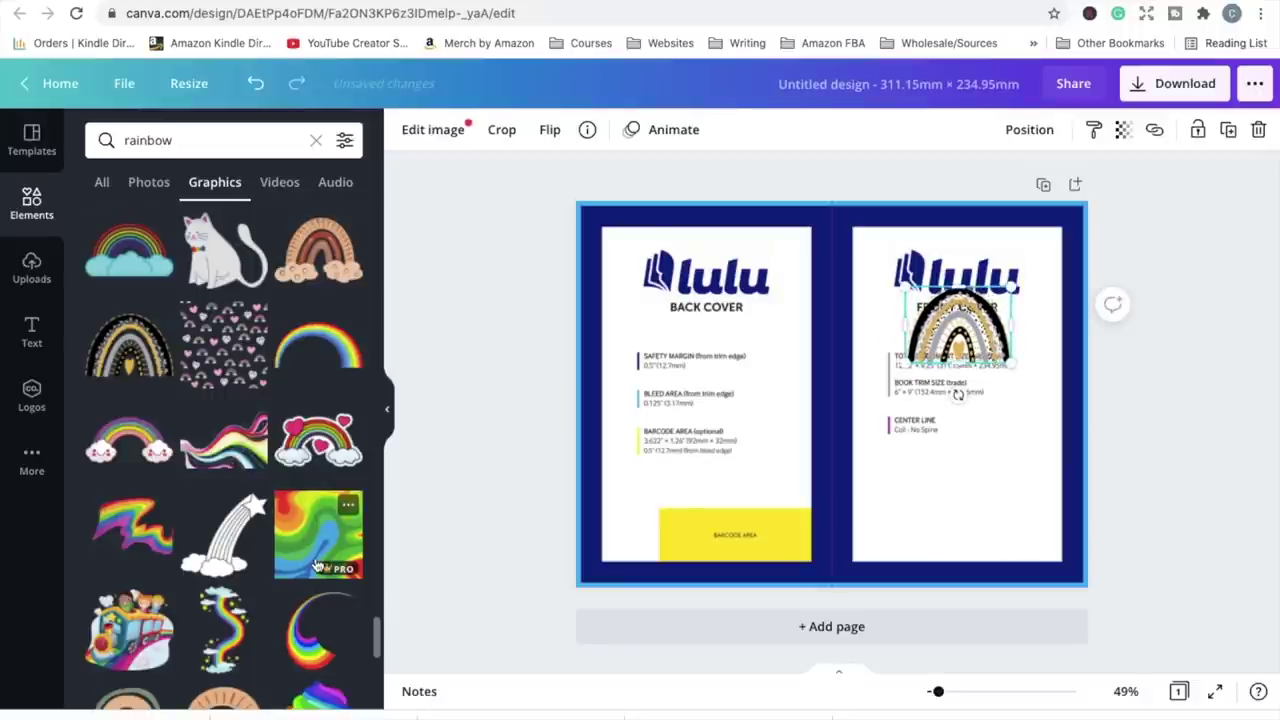
Replace the patterned rainbow with the pink and purple "DREAM BIG" rainbow graphic, shrunk and placed below the FRONT COVER heading
scroll(316, 564, down, 5)
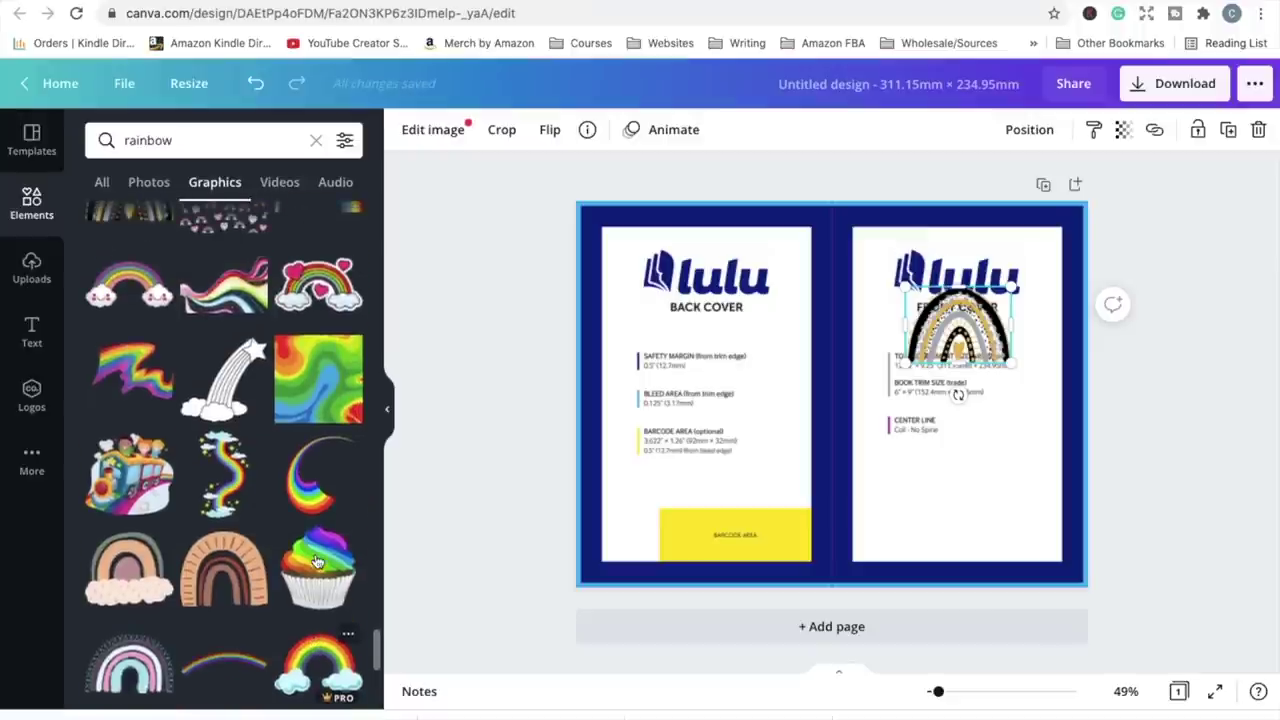
scroll(316, 562, down, 15)
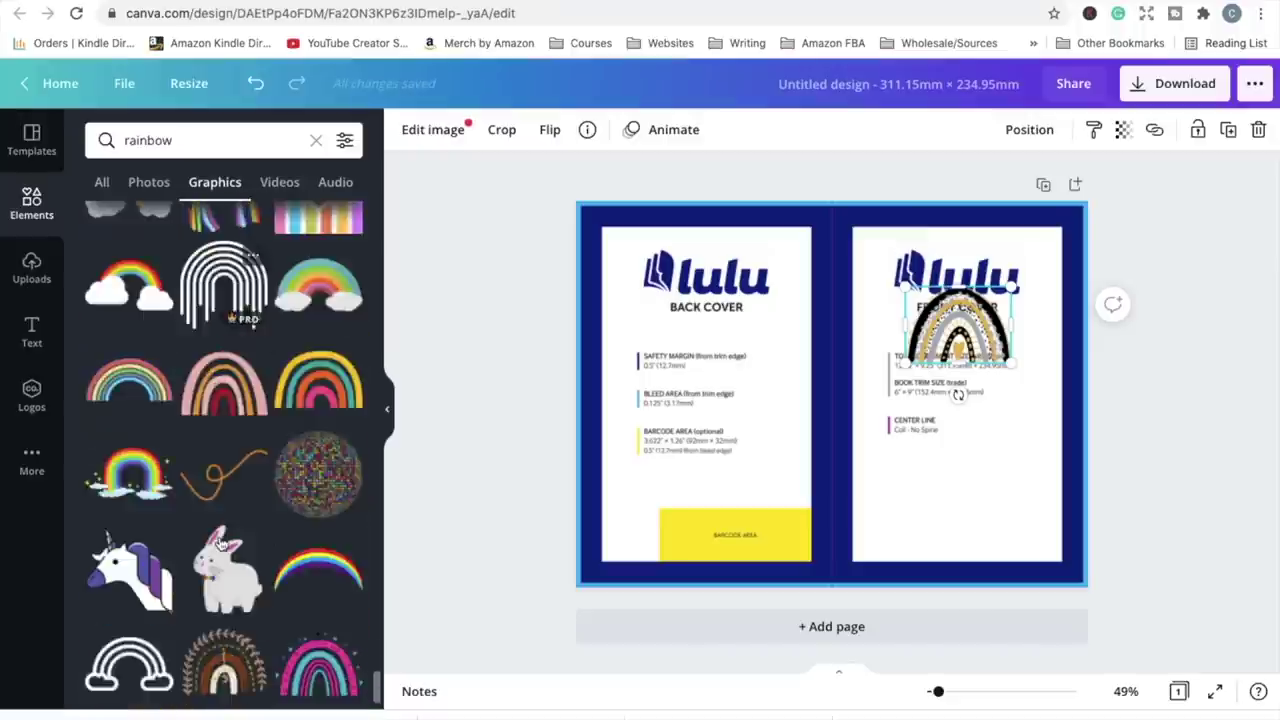
scroll(216, 523, down, 5)
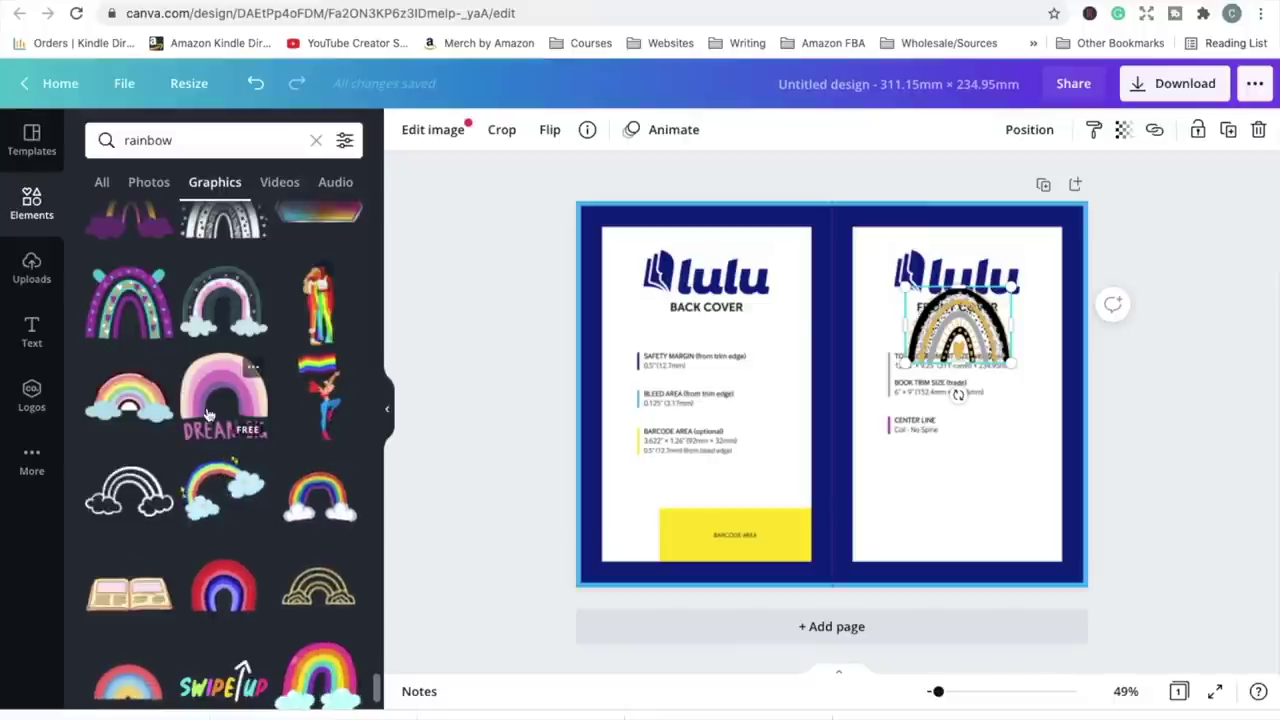
click(208, 415)
drag(945, 357, 994, 303)
key(ctrl+z)
drag(877, 277, 960, 366)
Try the recommended red and yellow rainbow with curved lettering on the page, delete it, and look through more rainbow graphics
scroll(250, 400, down, 2)
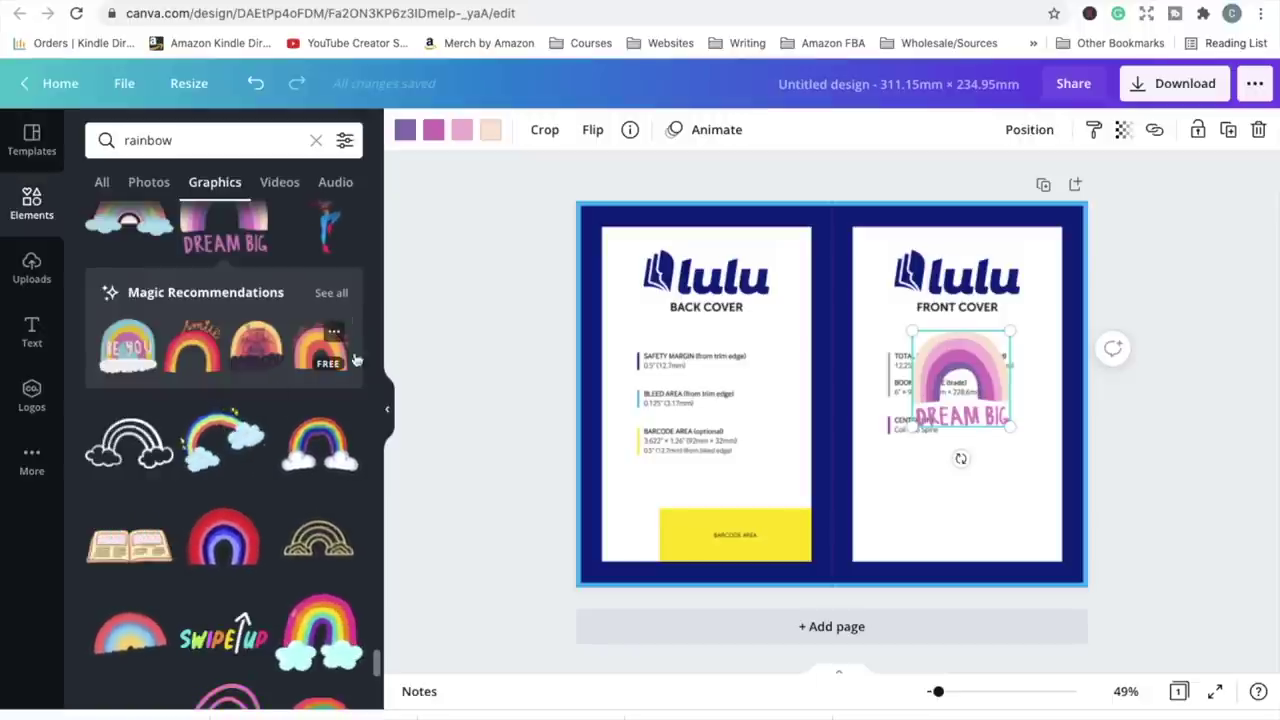
click(305, 350)
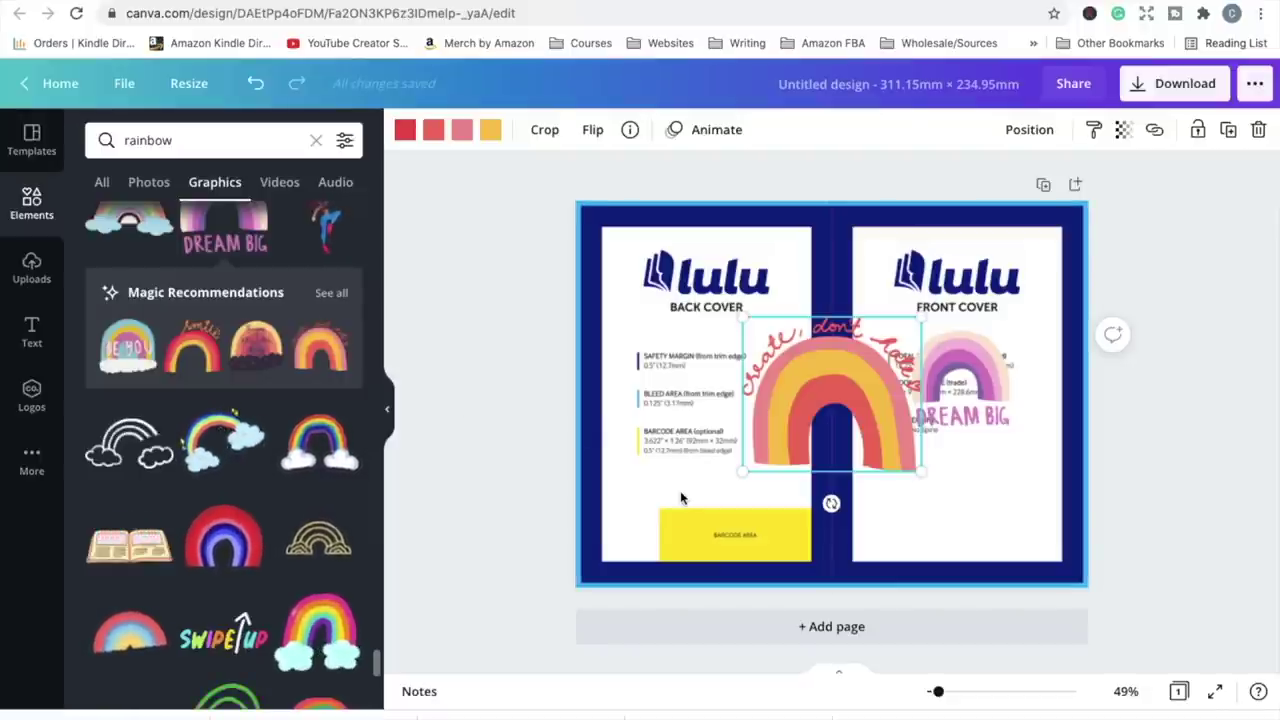
key(Delete)
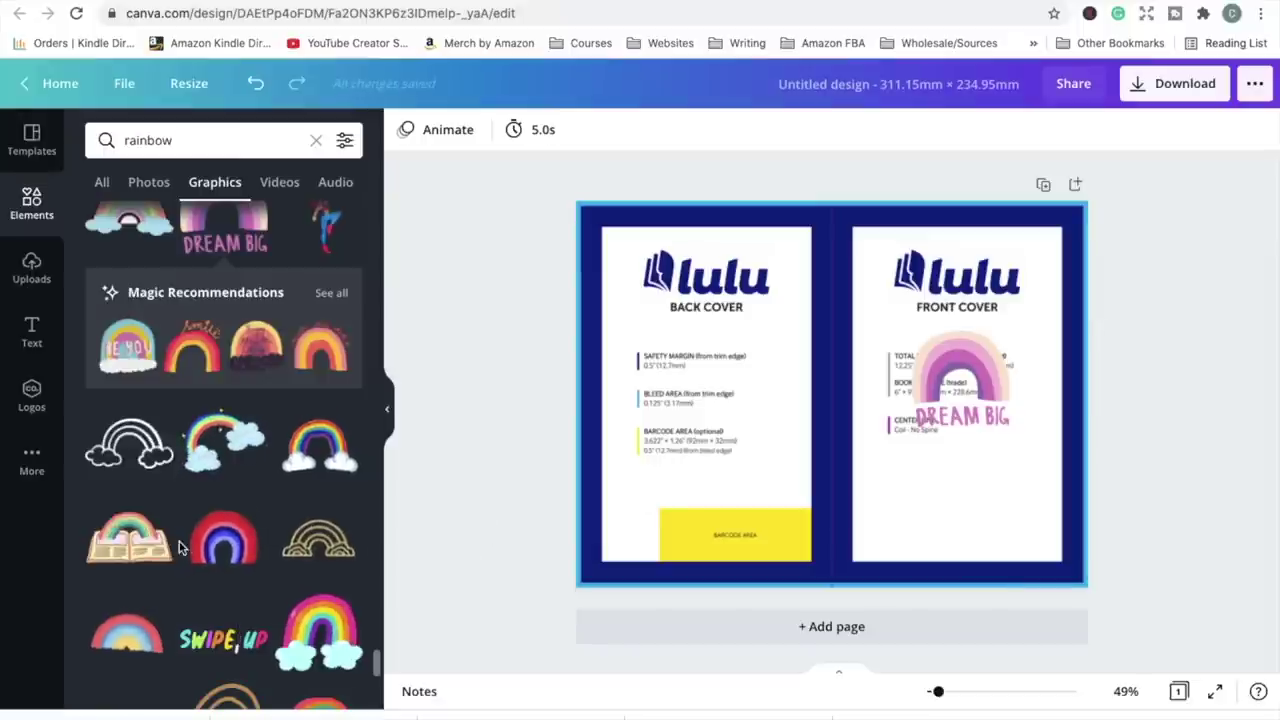
scroll(180, 548, down, 3)
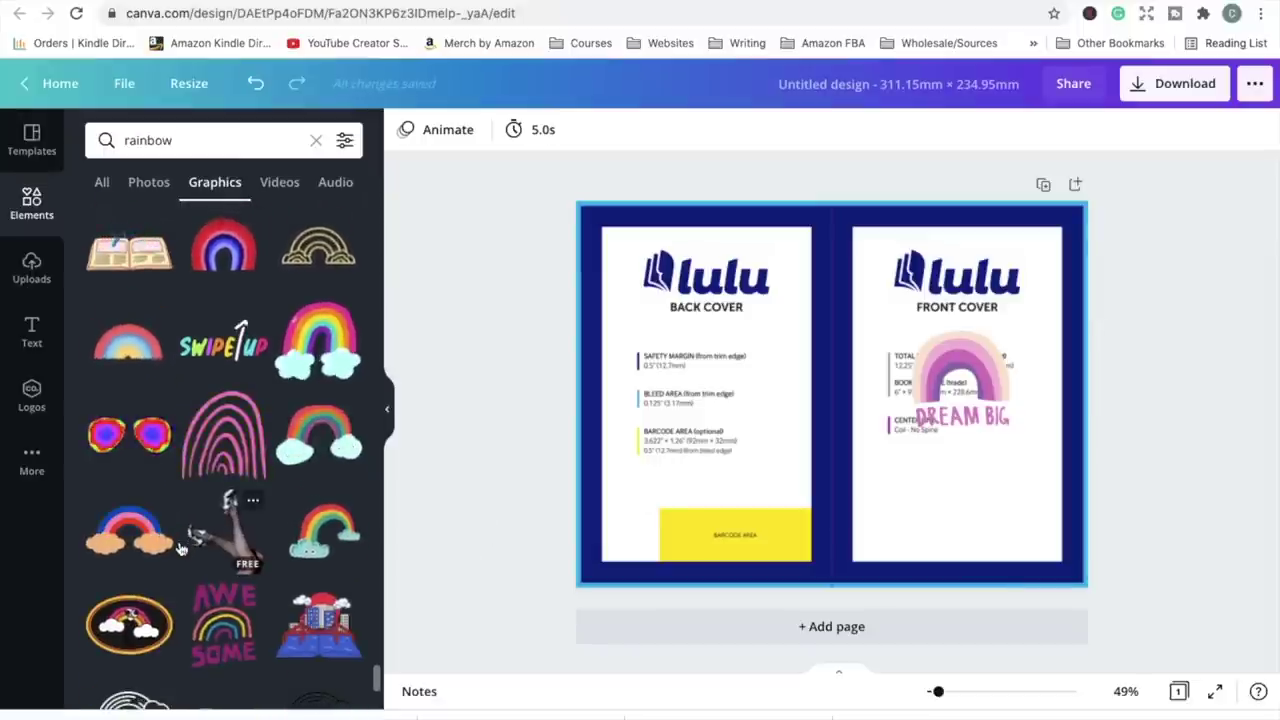
scroll(180, 543, down, 3)
Search the element graphics for "purple dots" and examine the results for a pattern to match the rainbow
click(91, 145)
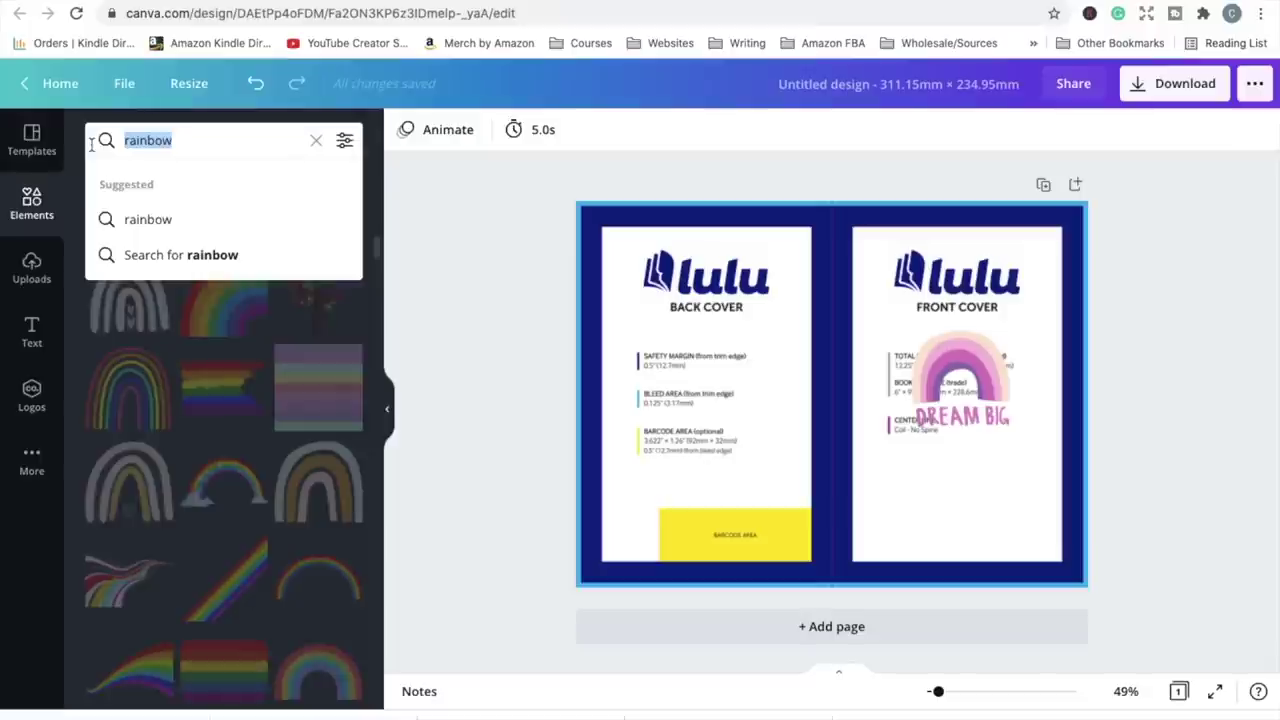
text(purple dot)
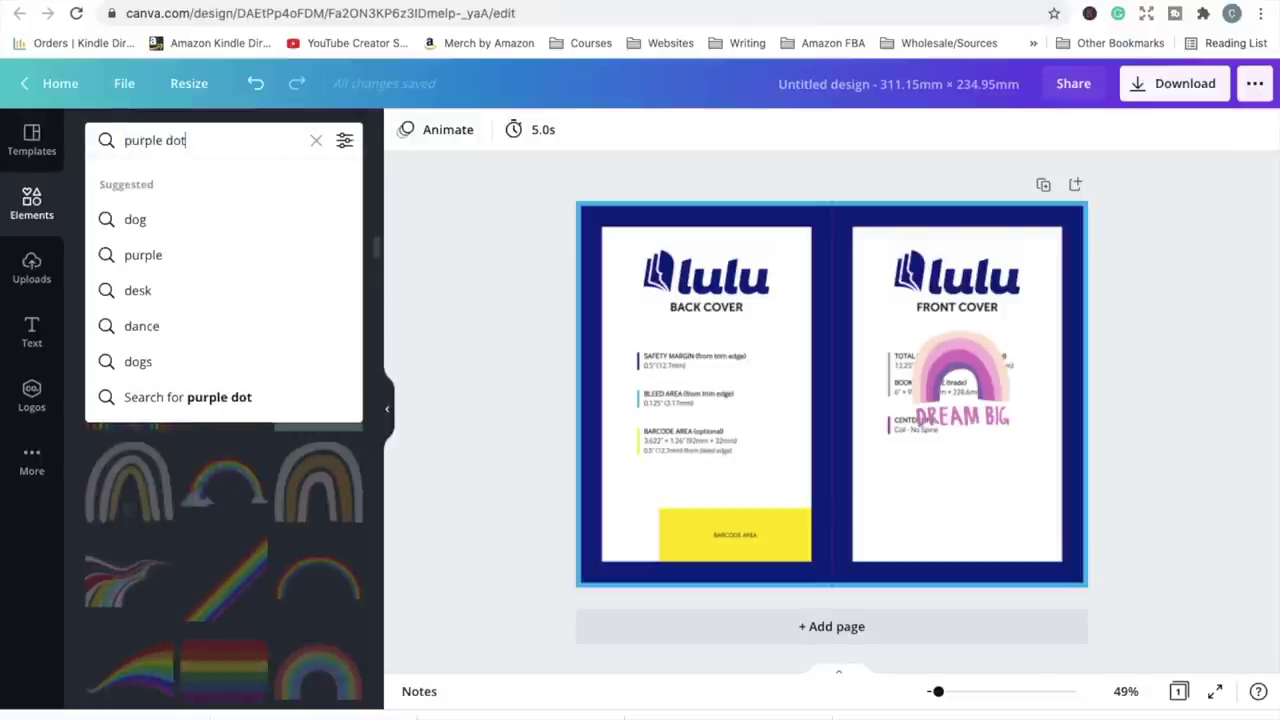
text(s)
key(Return)
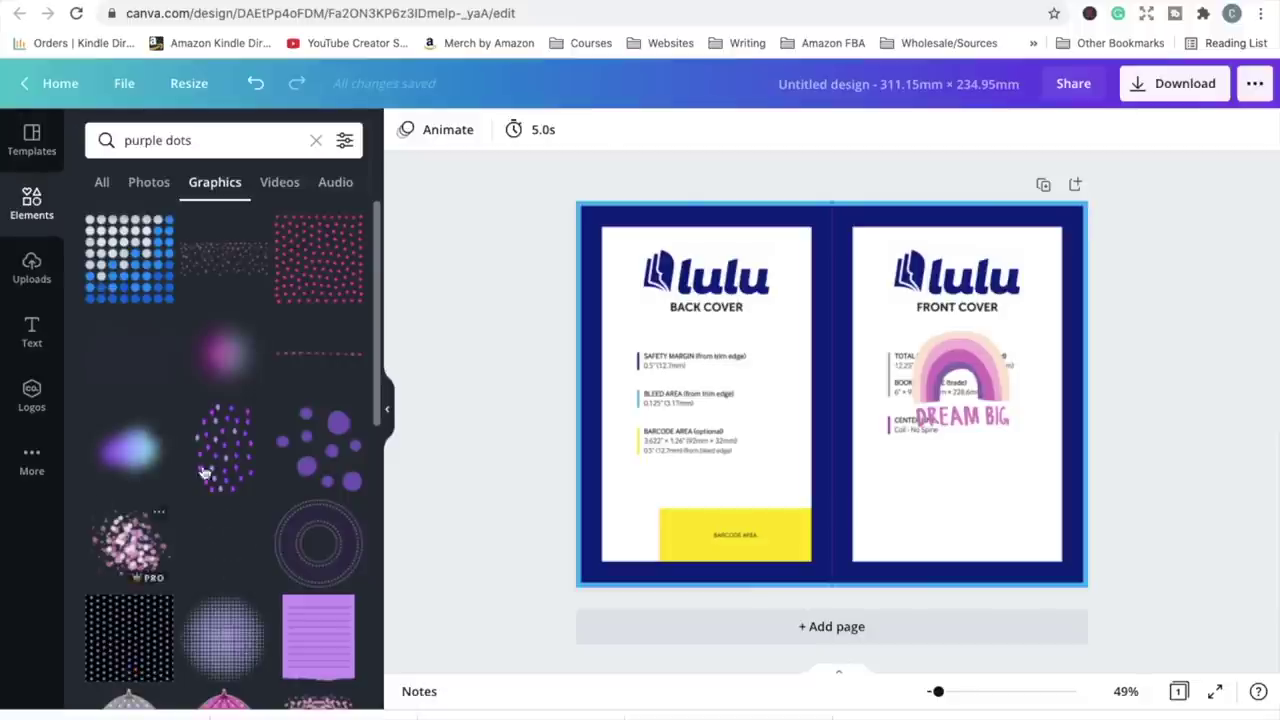
scroll(246, 497, down, 3)
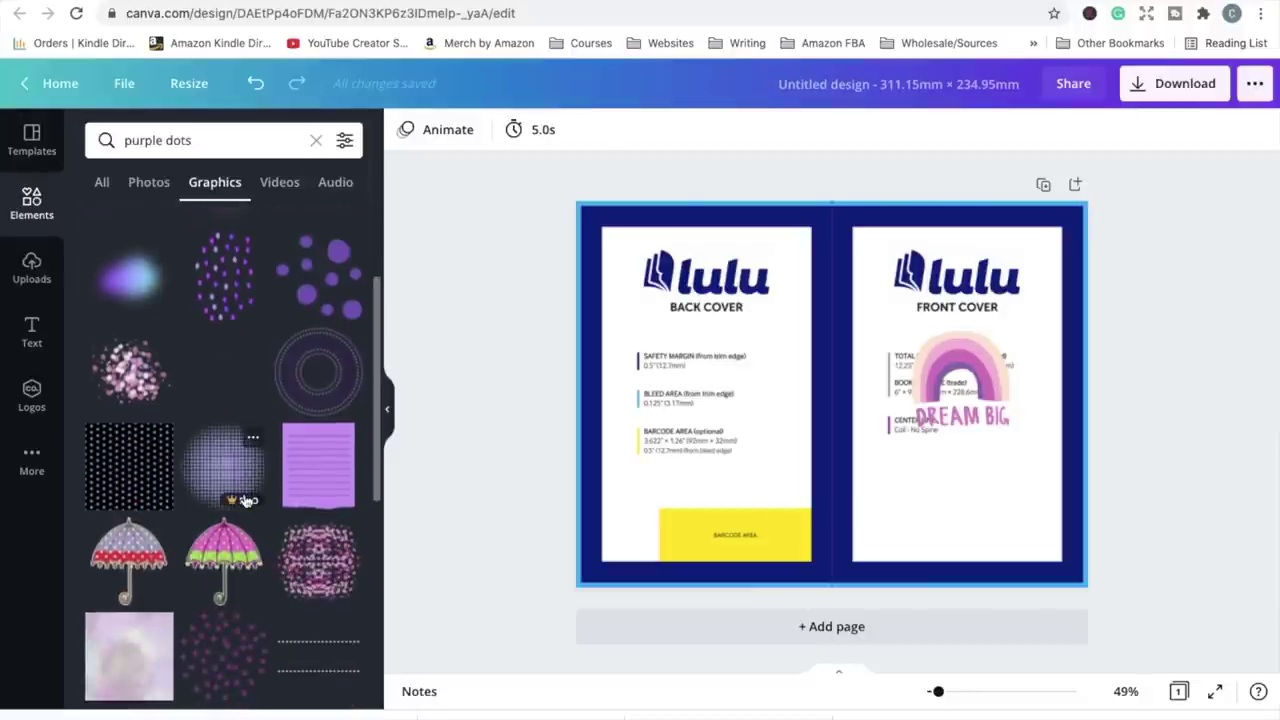
scroll(246, 497, down, 3)
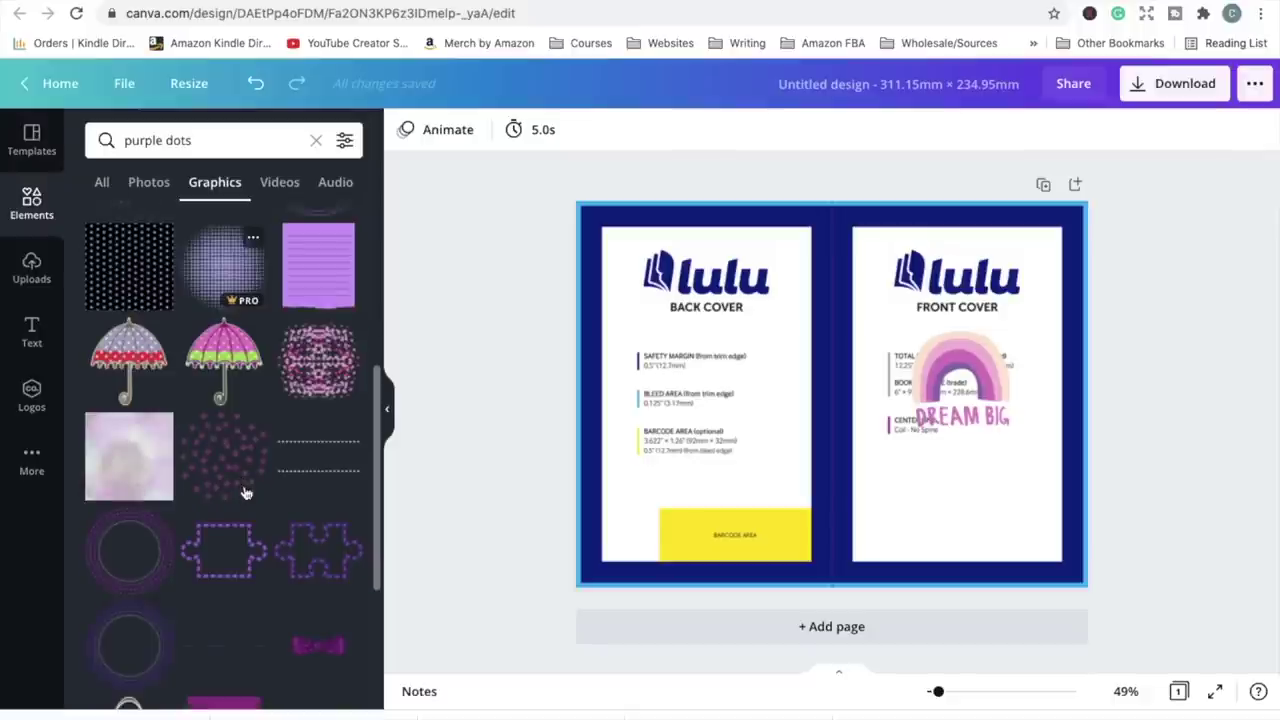
scroll(244, 491, down, 3)
scroll(246, 489, down, 3)
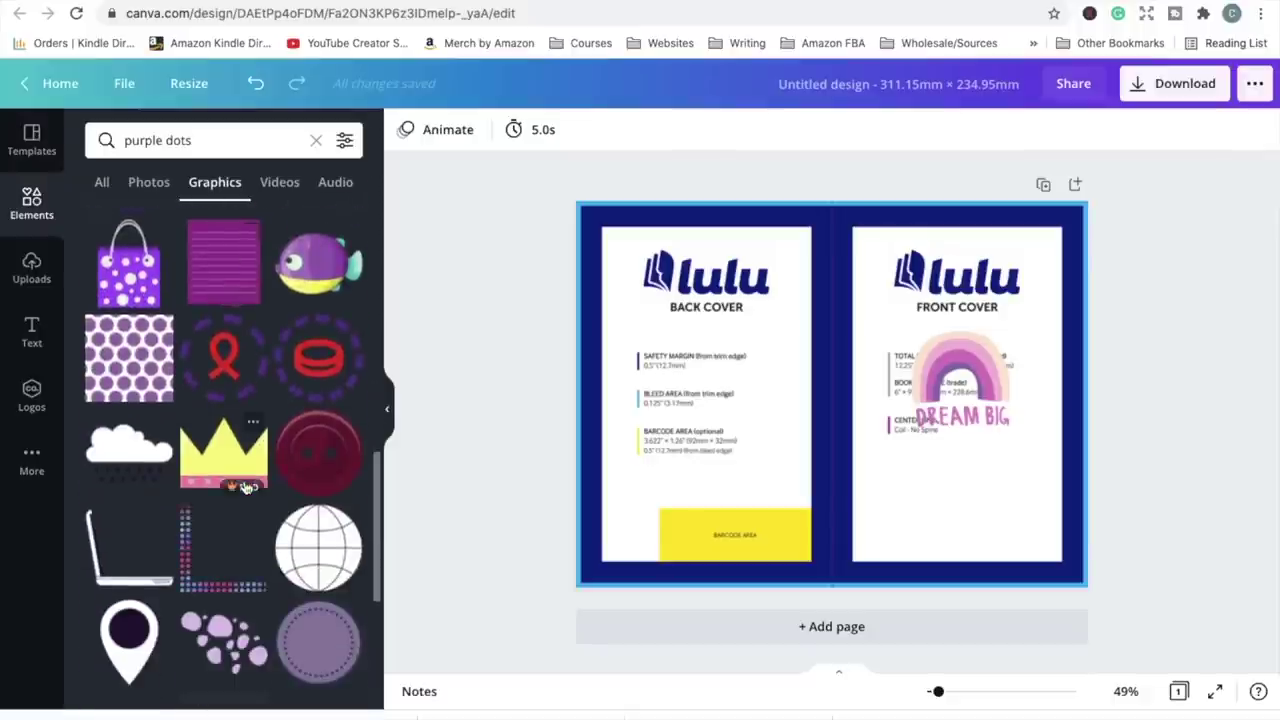
Add the purple oval dots graphic and enlarge it to cover the whole front cover half of the page
scroll(246, 489, down, 3)
scroll(246, 487, down, 3)
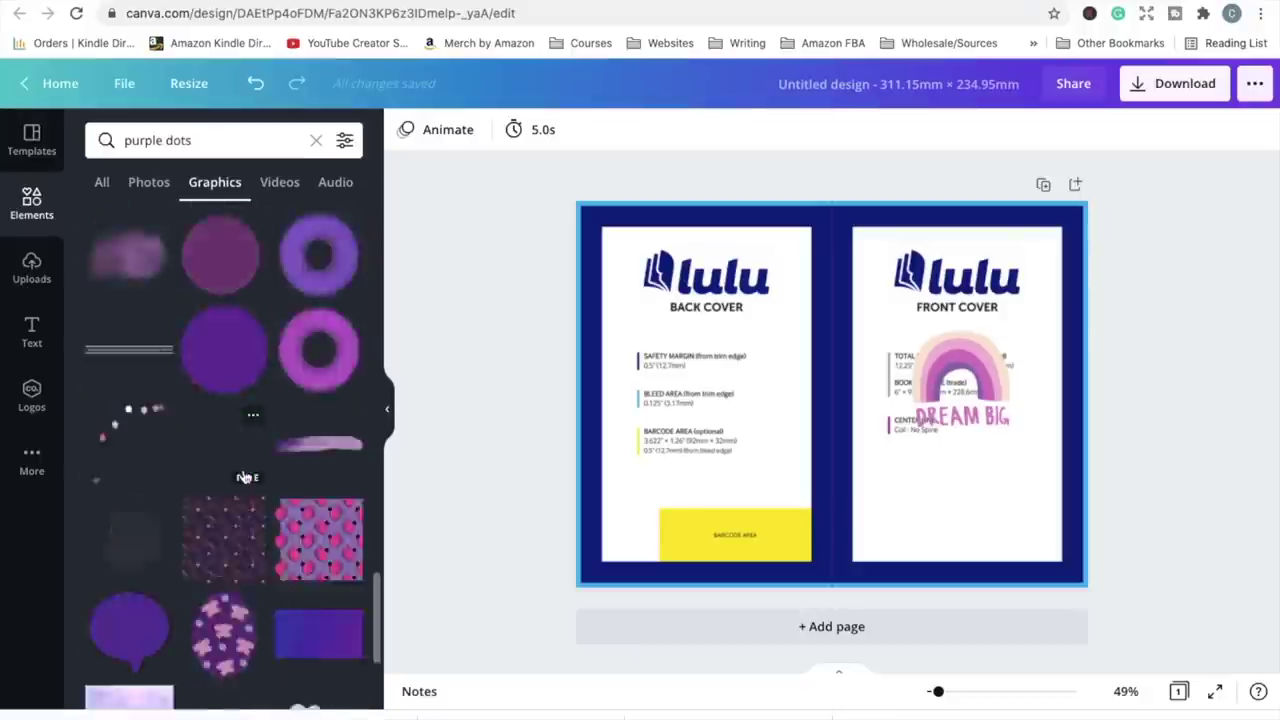
click(226, 452)
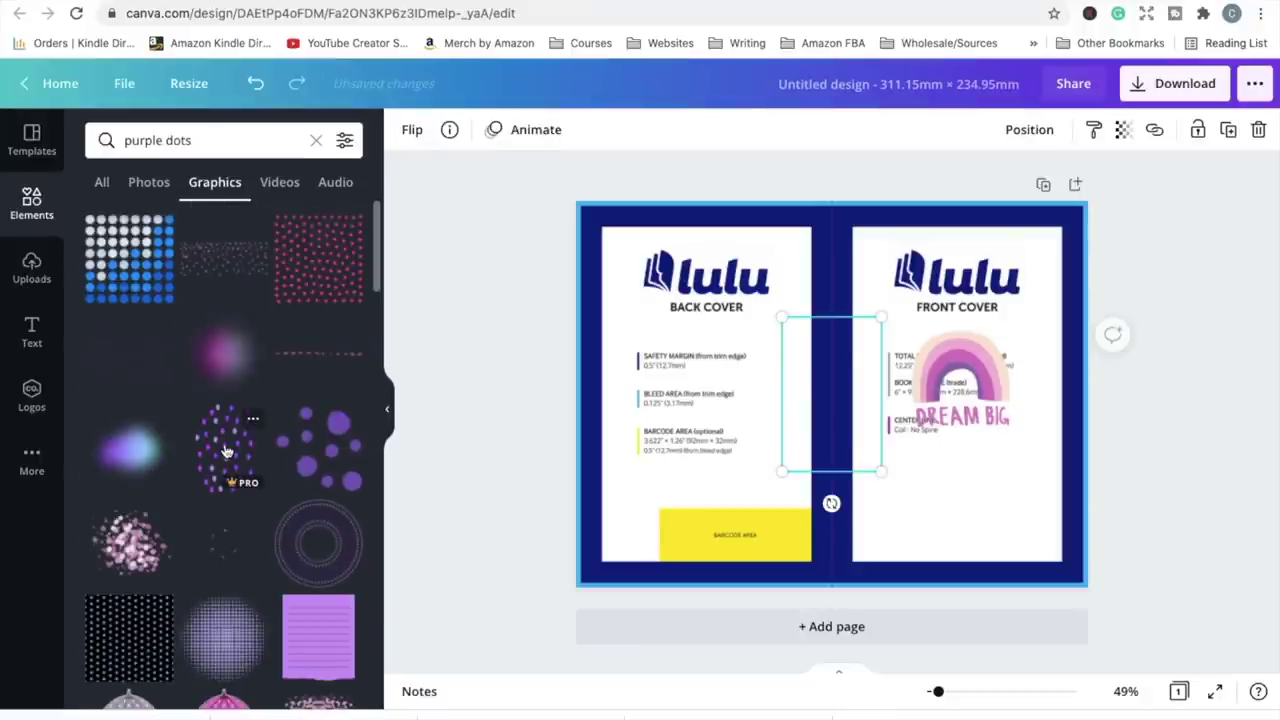
drag(835, 420, 886, 315)
drag(931, 365, 1094, 591)
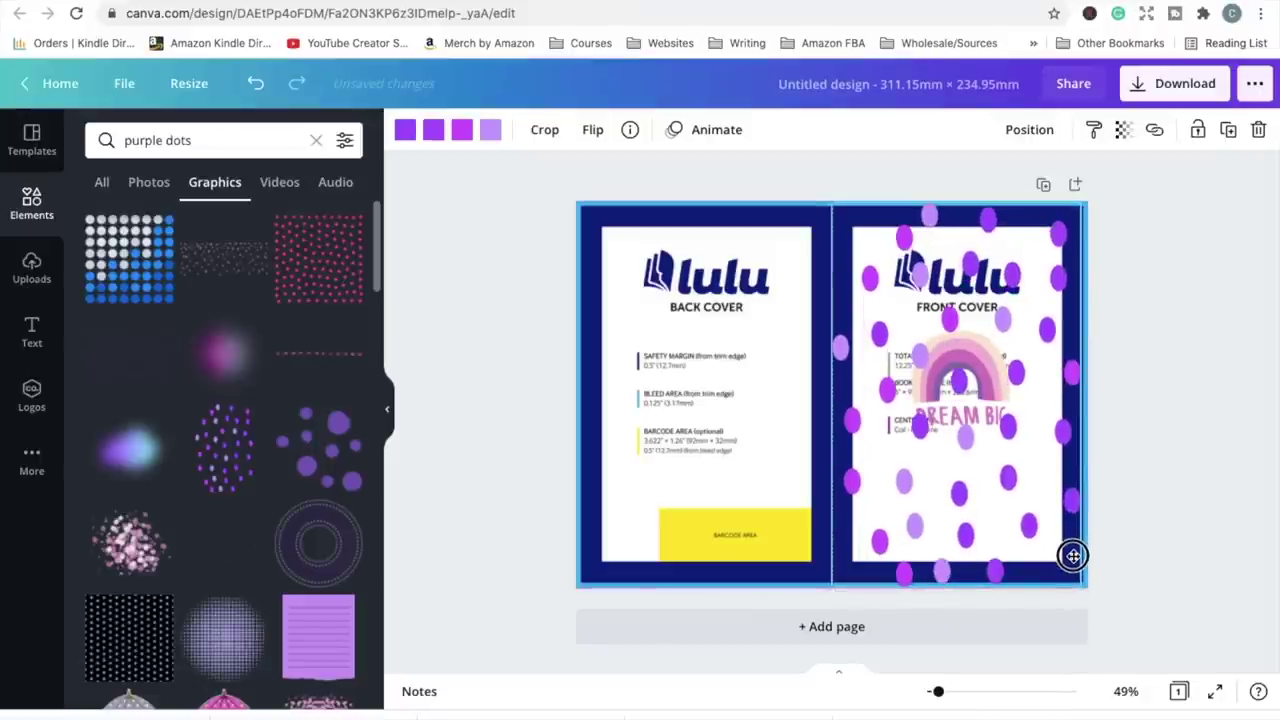
drag(1086, 589, 1091, 597)
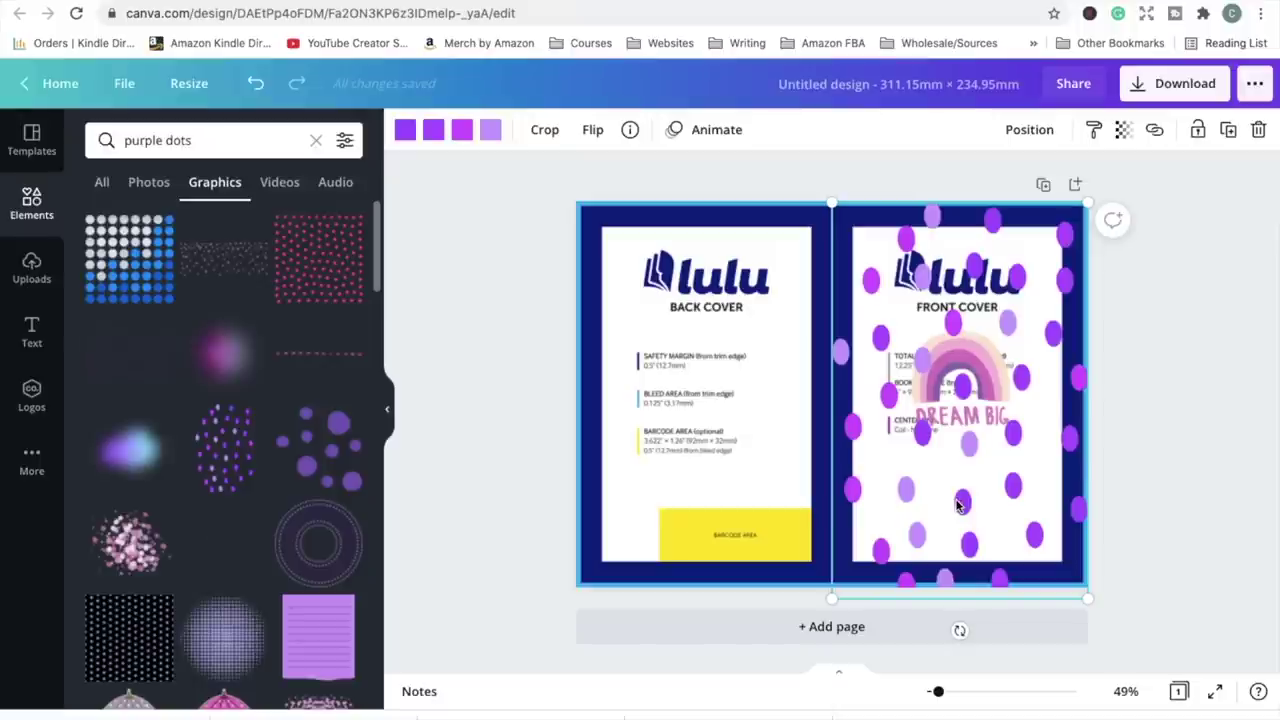
Fade the dot pattern to a pale tint with transparency and place a copy of it over the back cover
click(1124, 131)
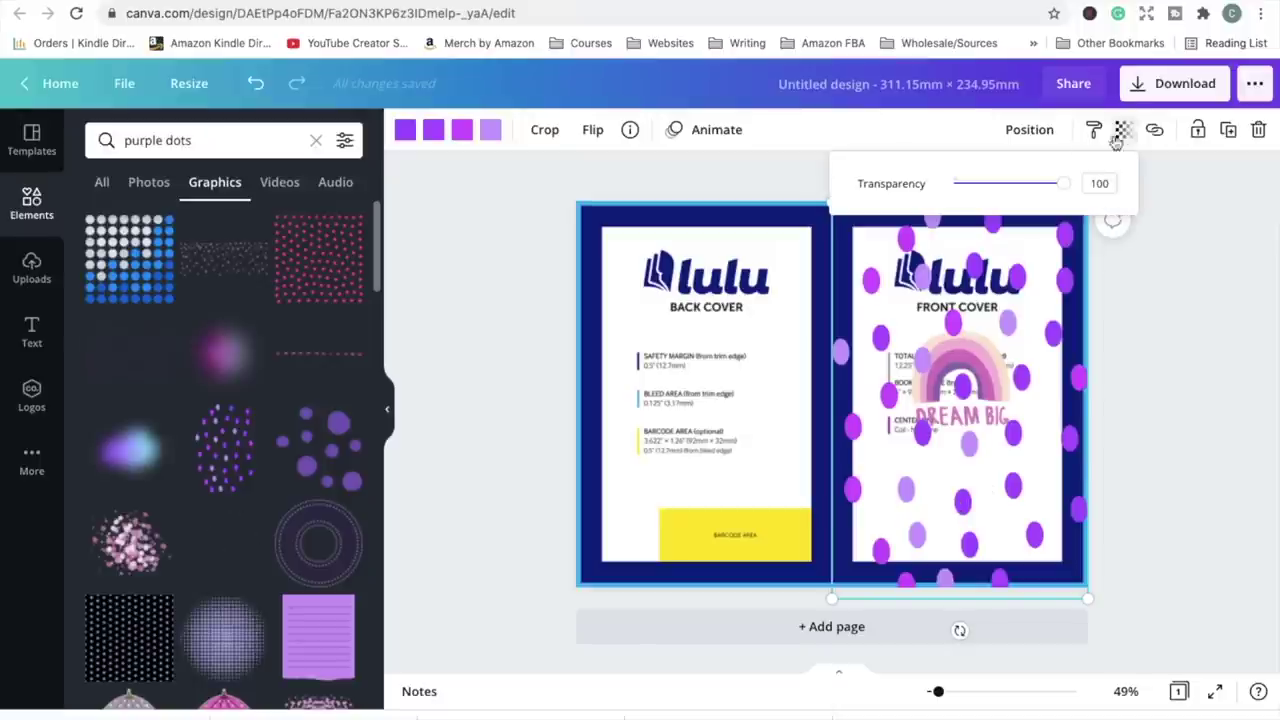
drag(1064, 183, 975, 197)
click(967, 447)
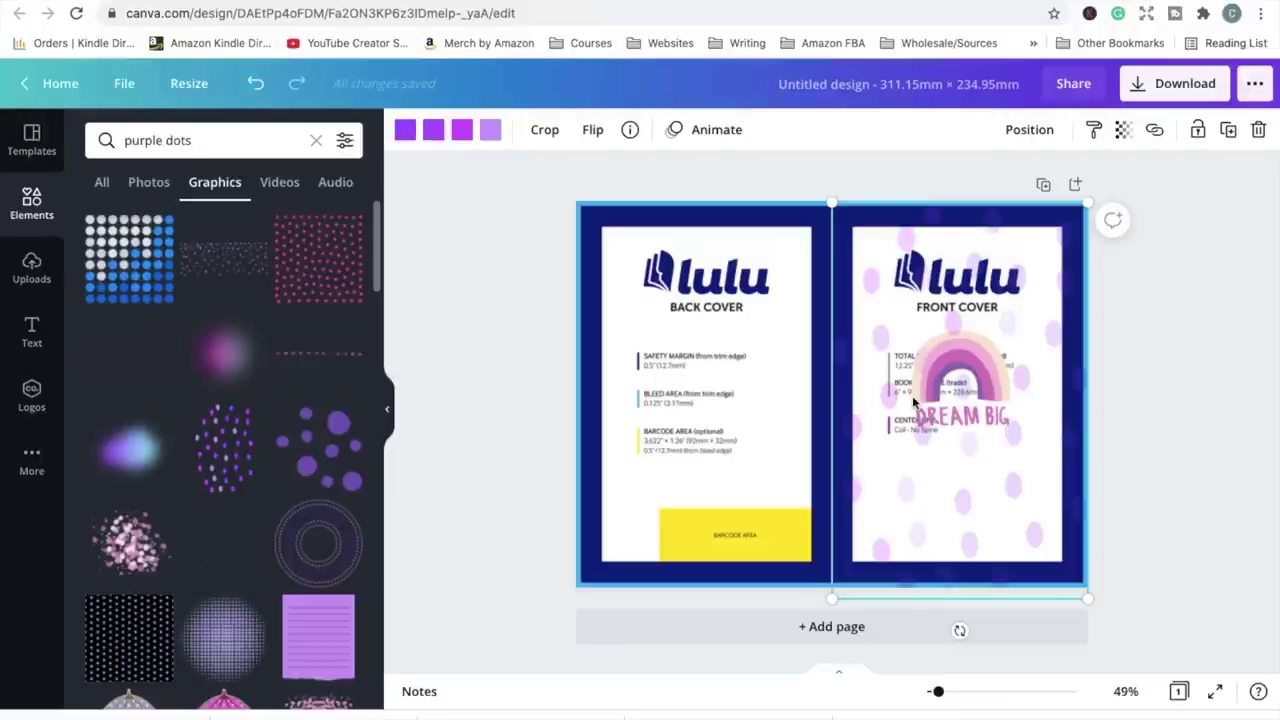
drag(903, 368, 658, 360)
Reorder the front cover's dot pattern by sending it to the back and bringing it one layer forward, behind the rainbow
click(946, 331)
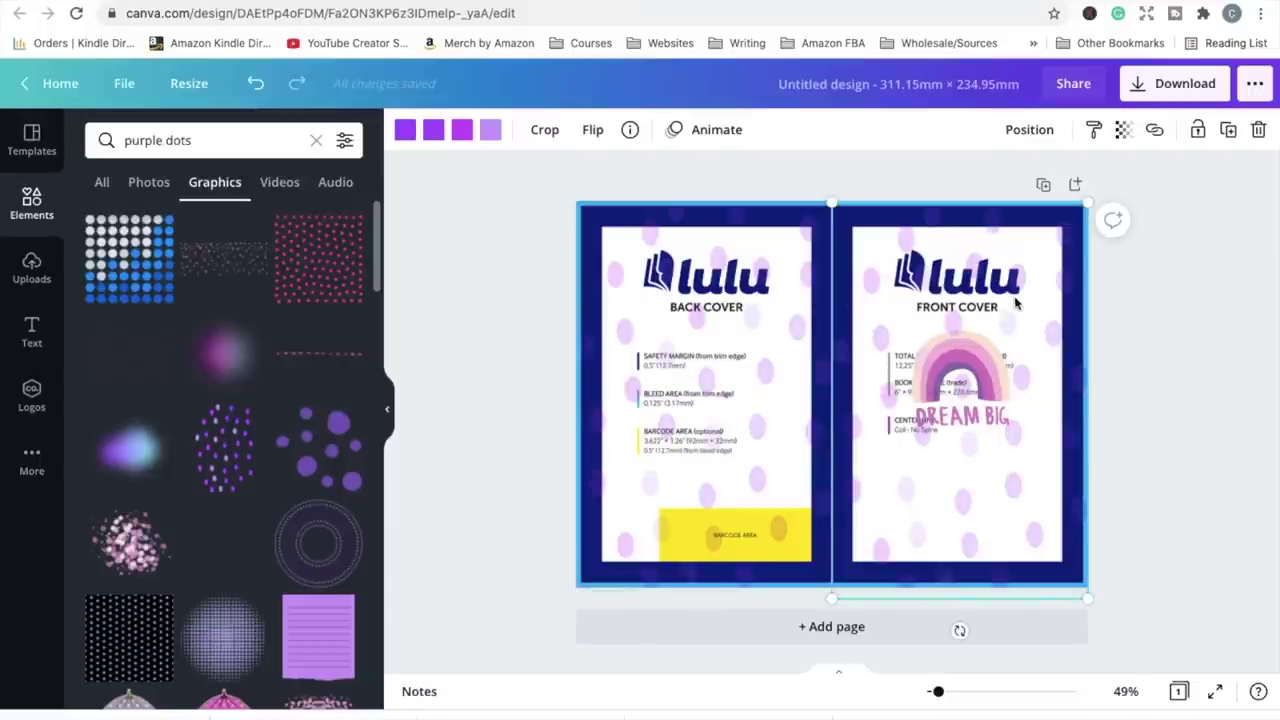
click(1029, 129)
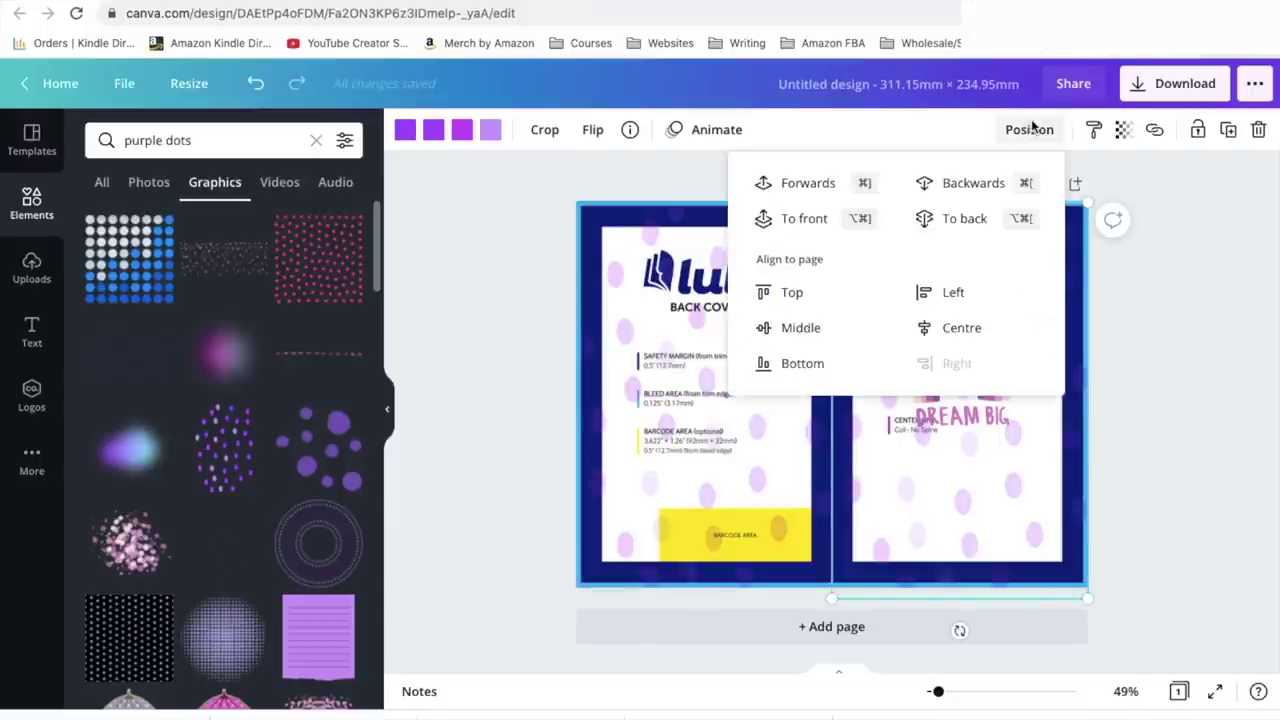
click(975, 215)
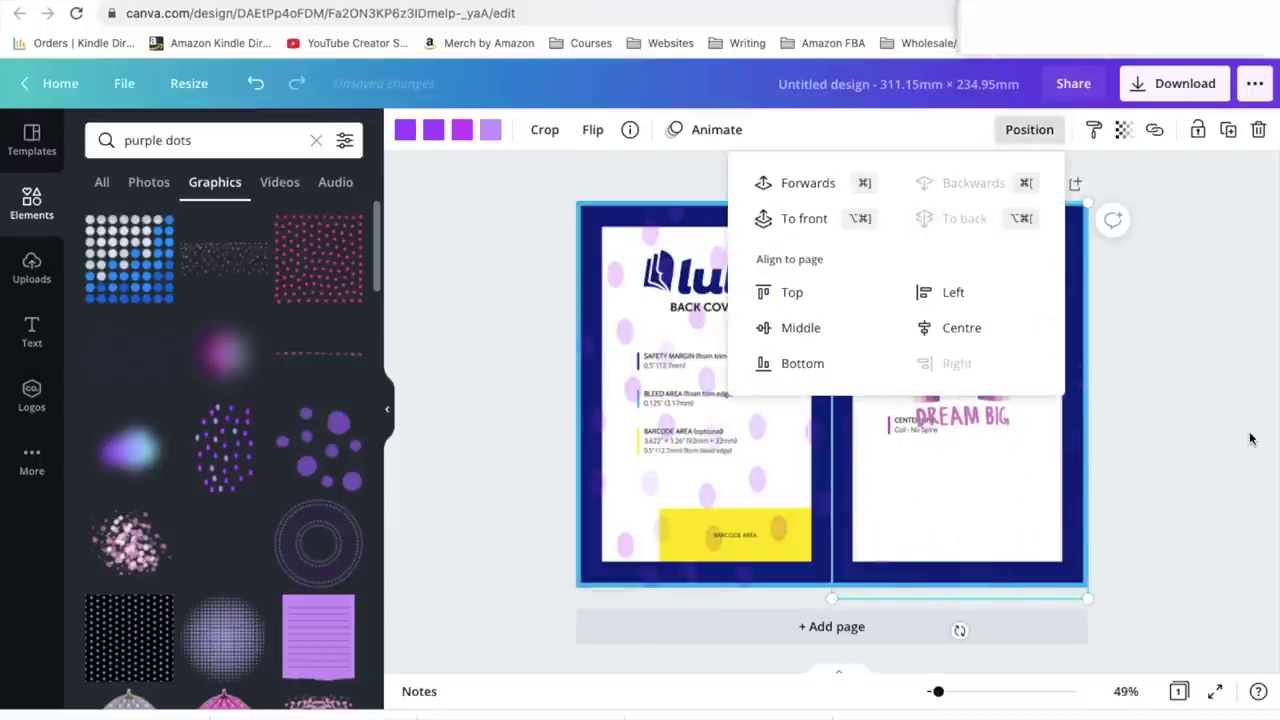
click(791, 186)
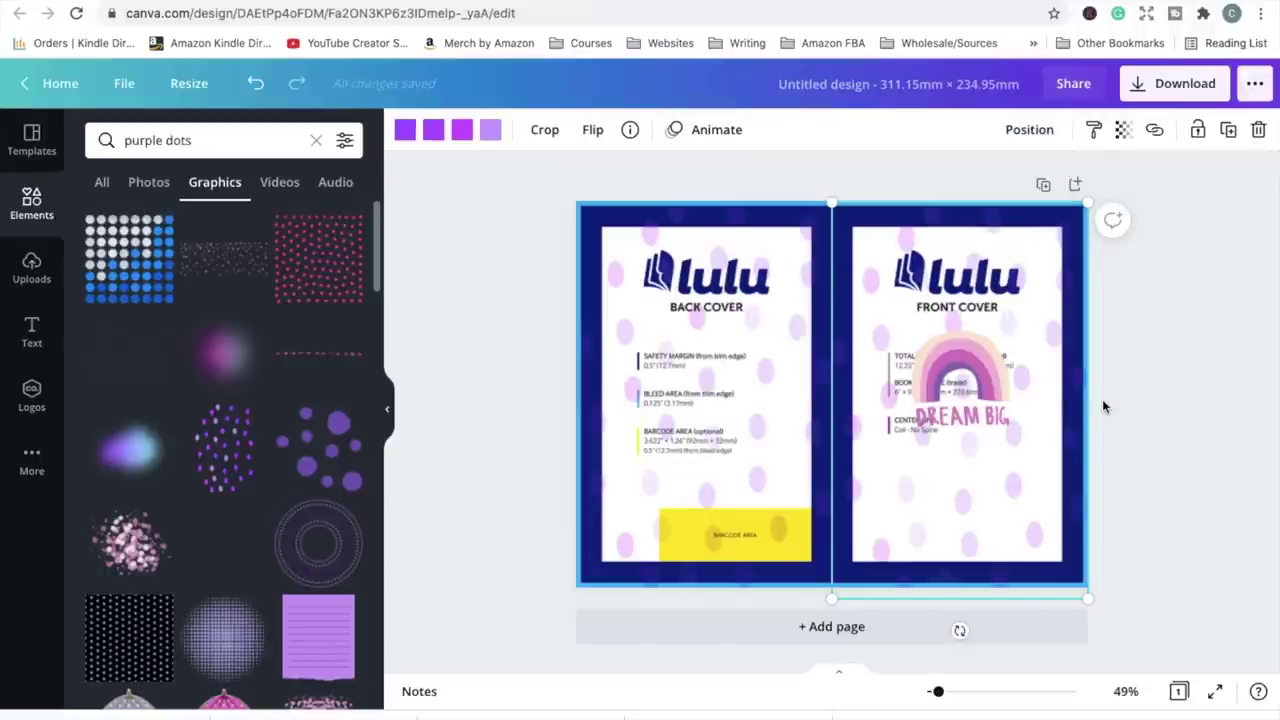
Align the "DREAM BIG" rainbow graphic vertically to the middle of the page
click(974, 366)
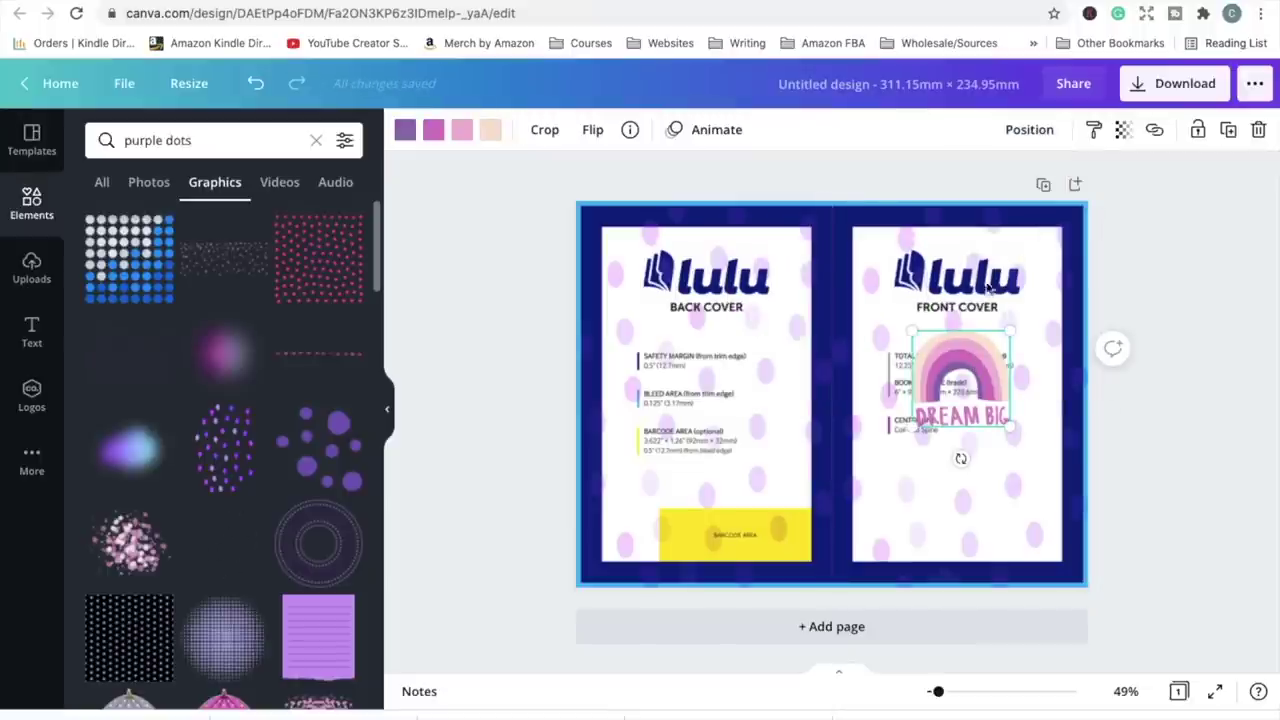
click(1029, 129)
click(805, 292)
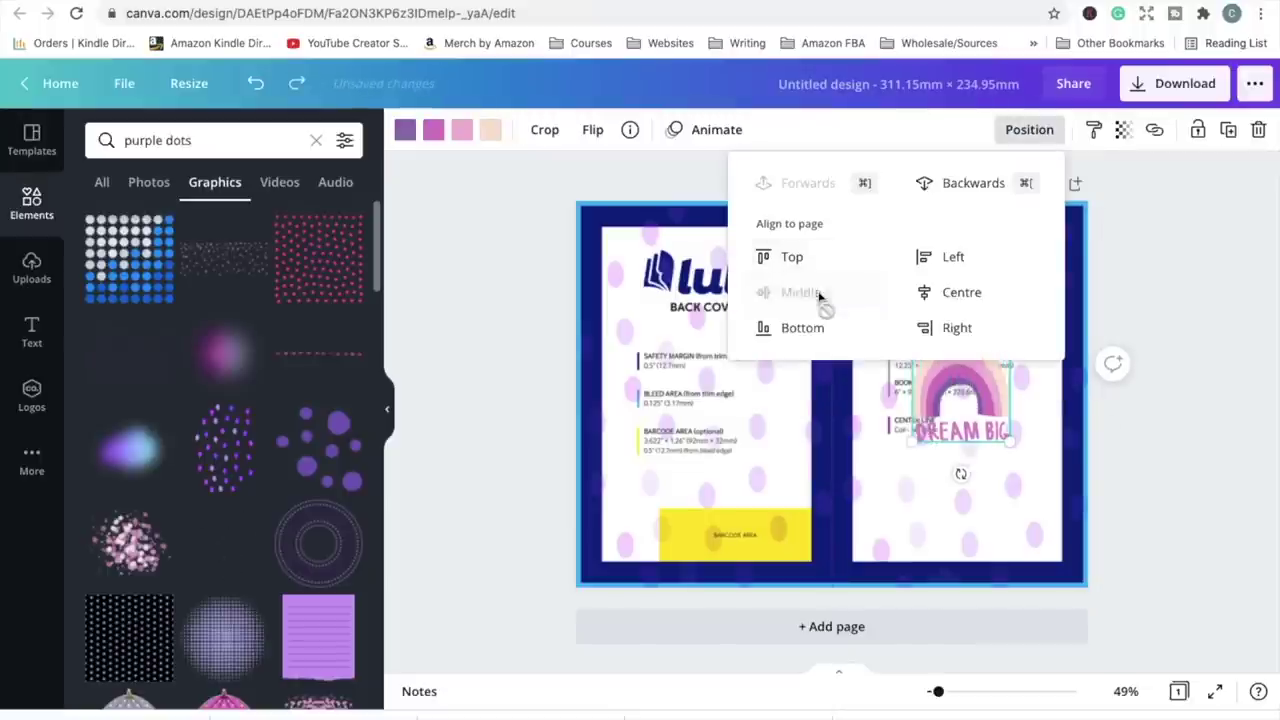
key(Escape)
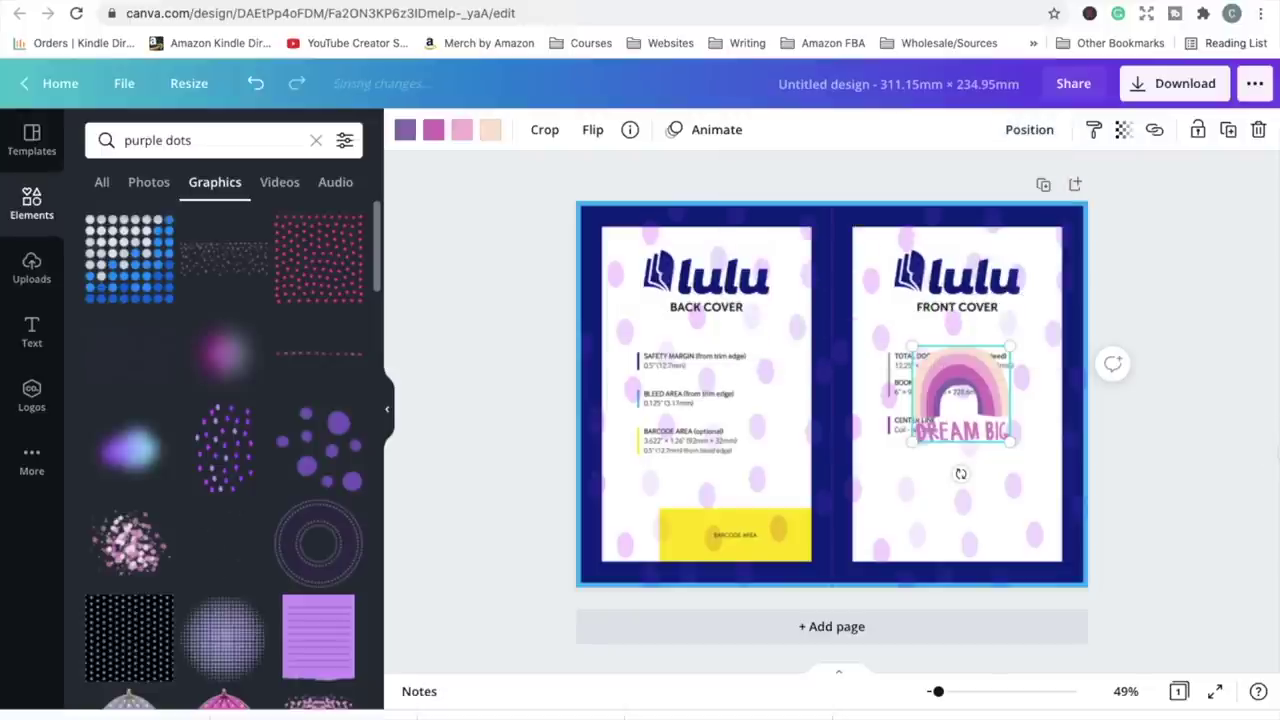
Add a heading text box reading "WEEKLY PLANNER"
click(31, 330)
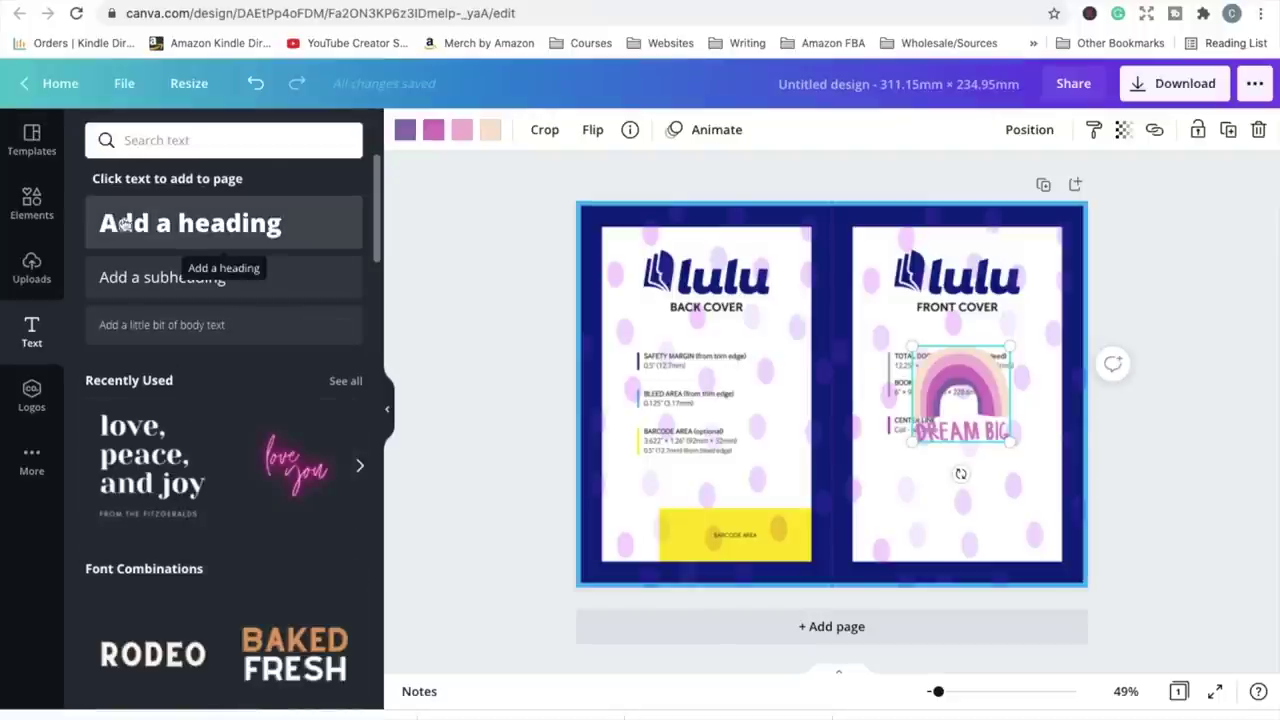
click(124, 223)
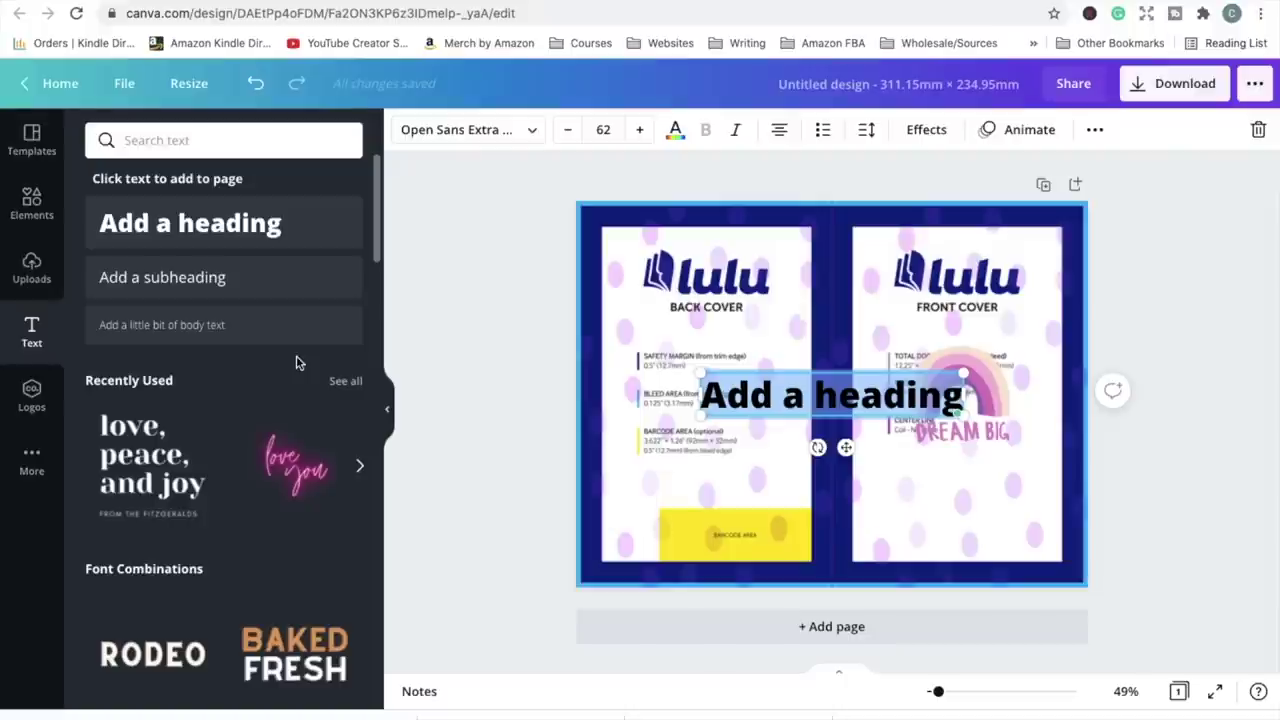
text(WEE)
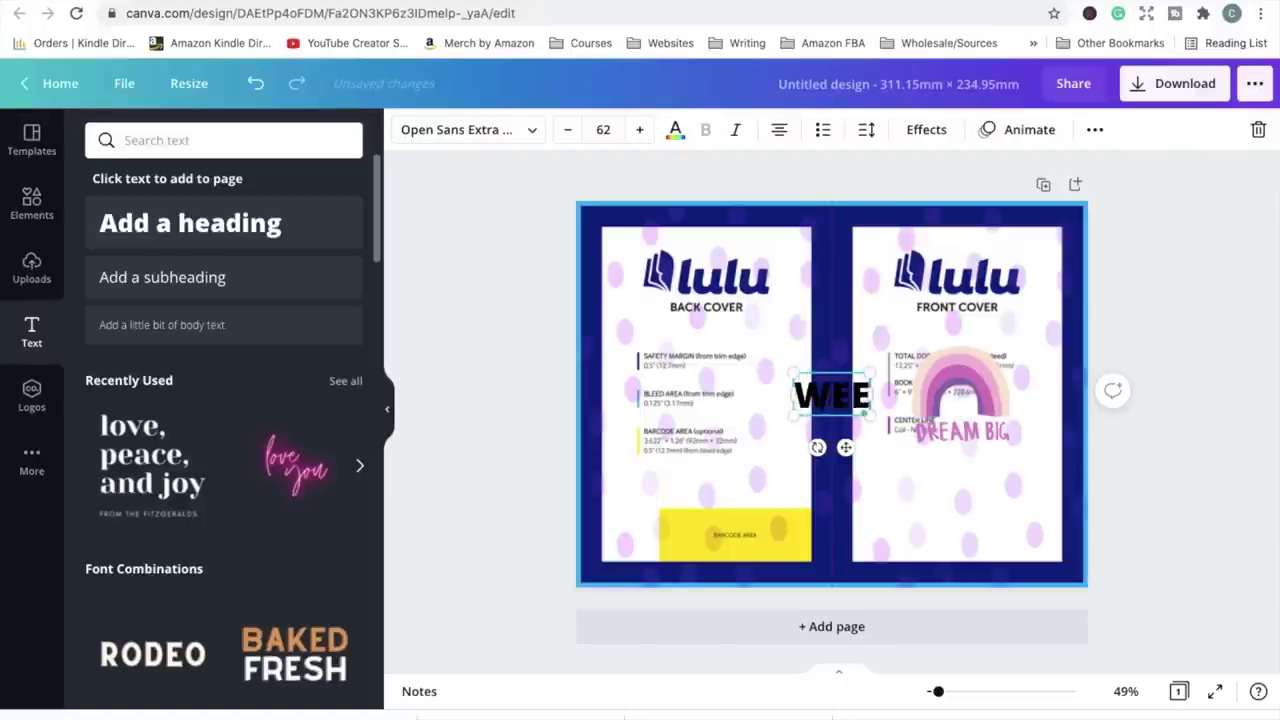
text(KLY PLANNER)
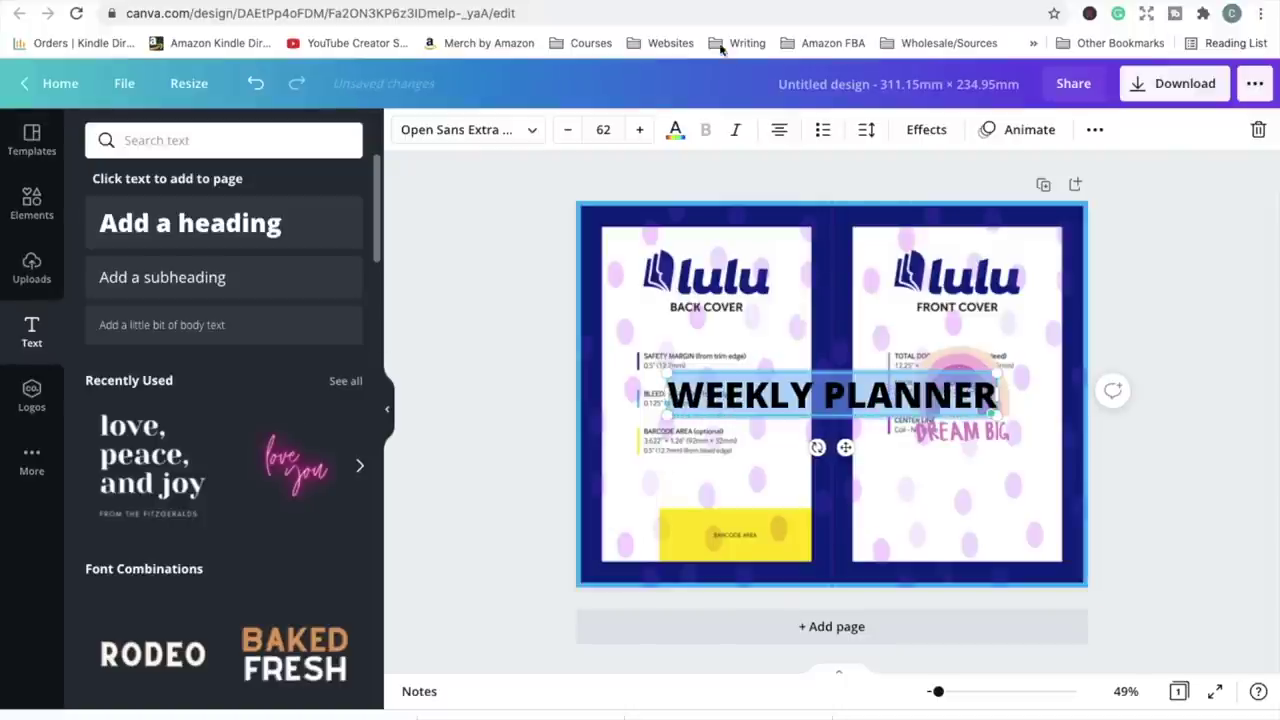
Browse the available fonts and try several on the WEEKLY PLANNER heading, including Baron
click(530, 134)
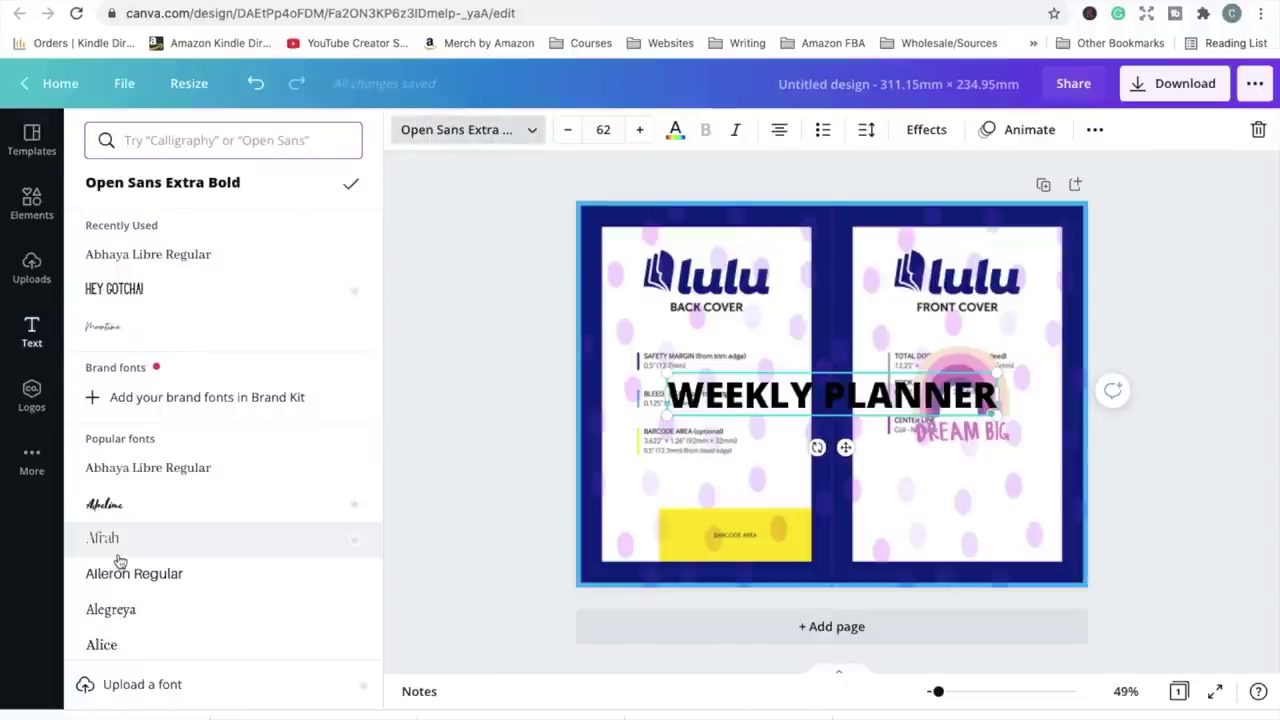
scroll(118, 560, down, 2)
scroll(118, 560, down, 5)
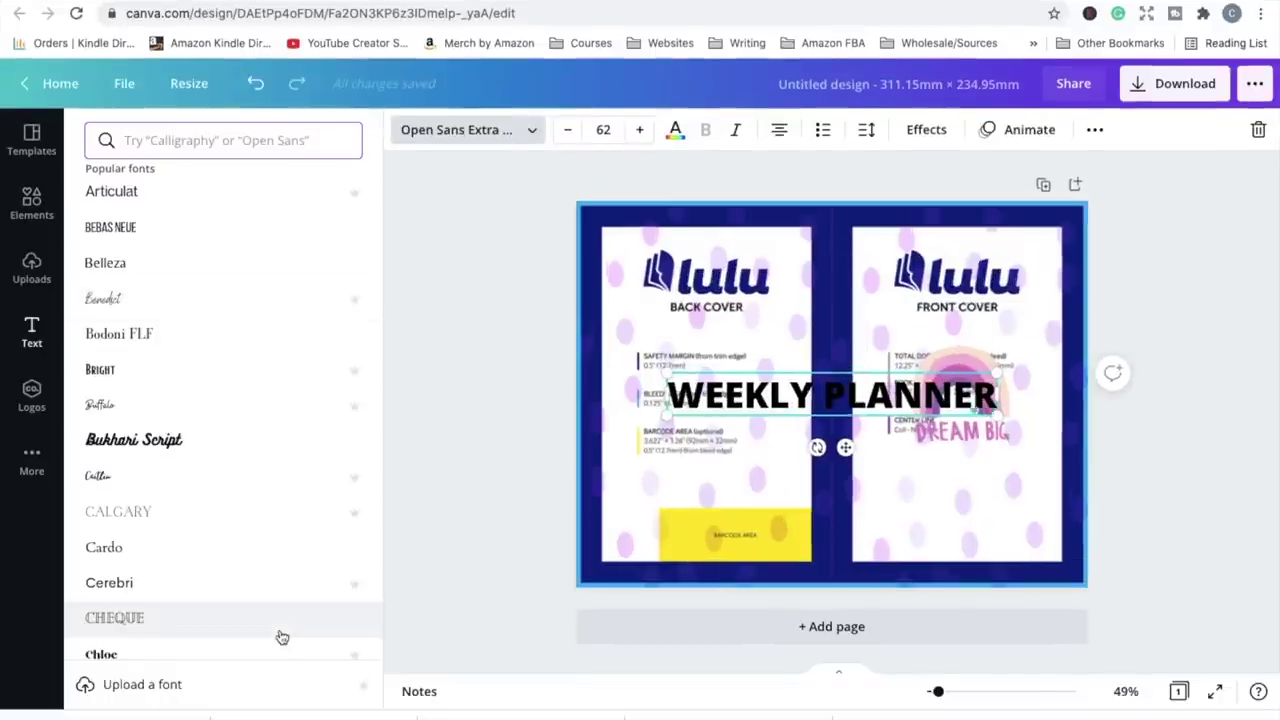
scroll(282, 637, down, 3)
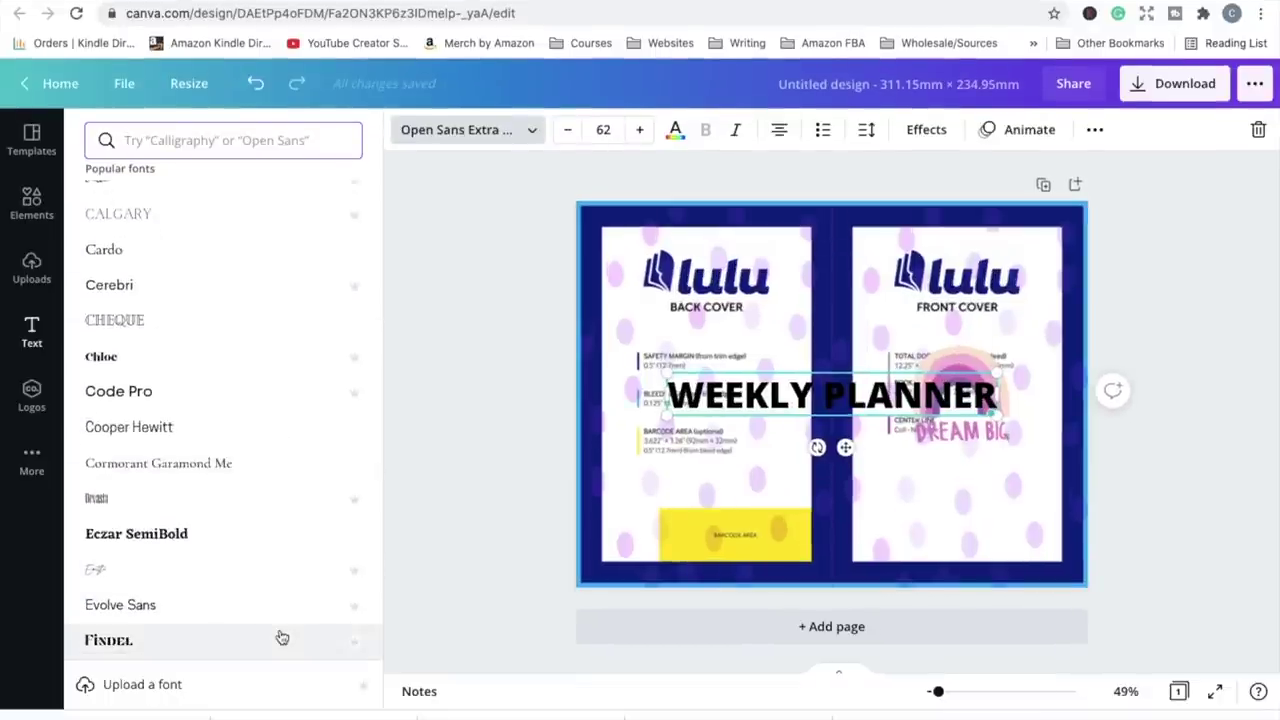
scroll(282, 637, down, 3)
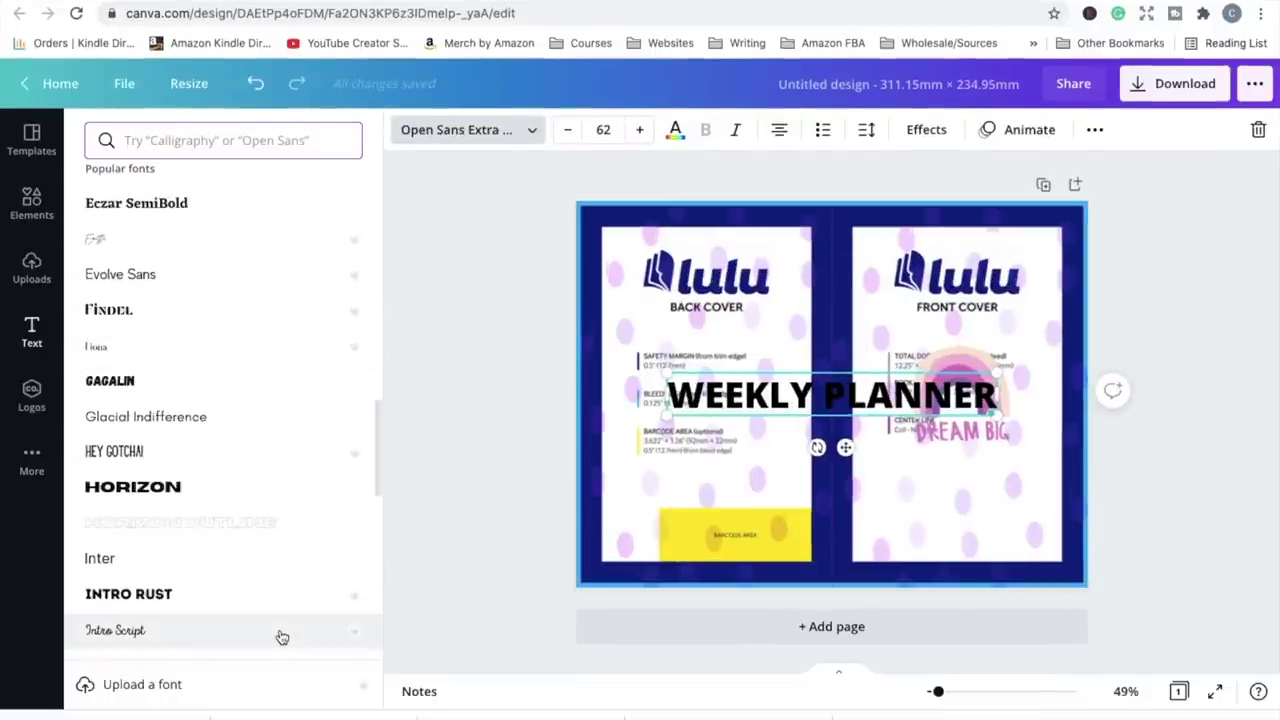
scroll(282, 637, down, 8)
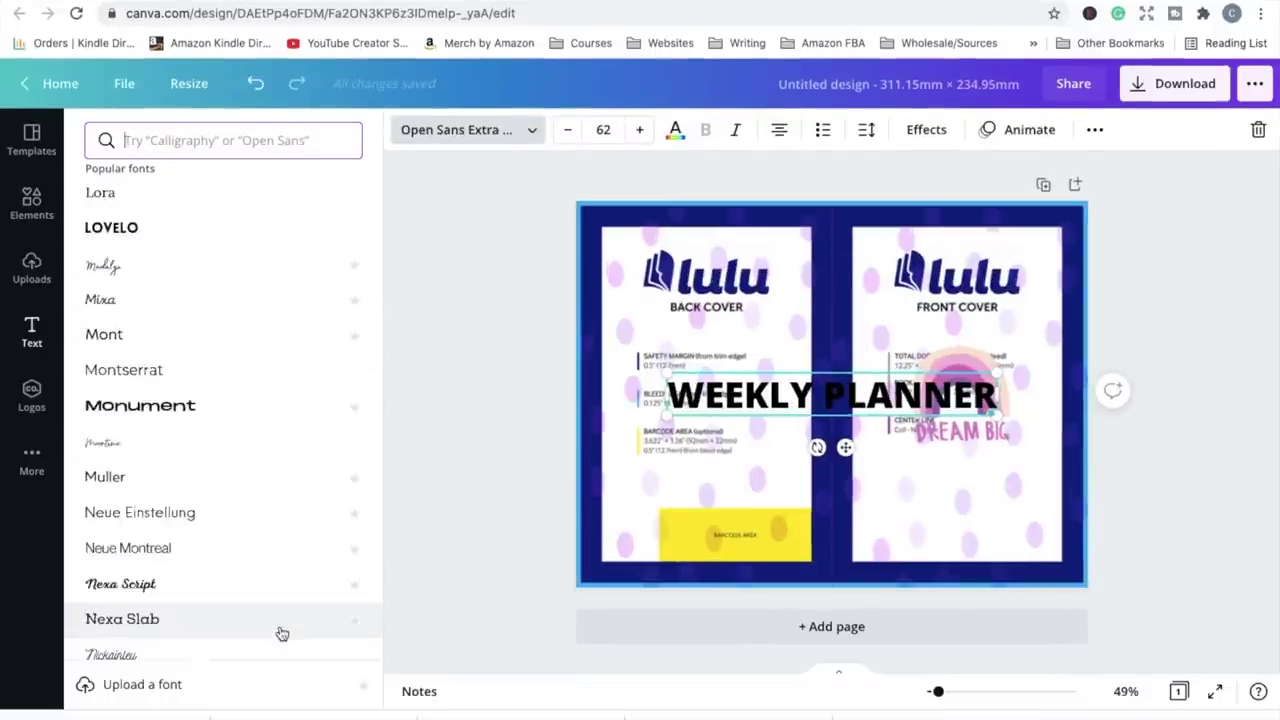
click(125, 230)
scroll(160, 395, down, 5)
scroll(160, 395, down, 3)
click(160, 395)
scroll(160, 395, down, 15)
scroll(160, 393, down, 10)
click(114, 210)
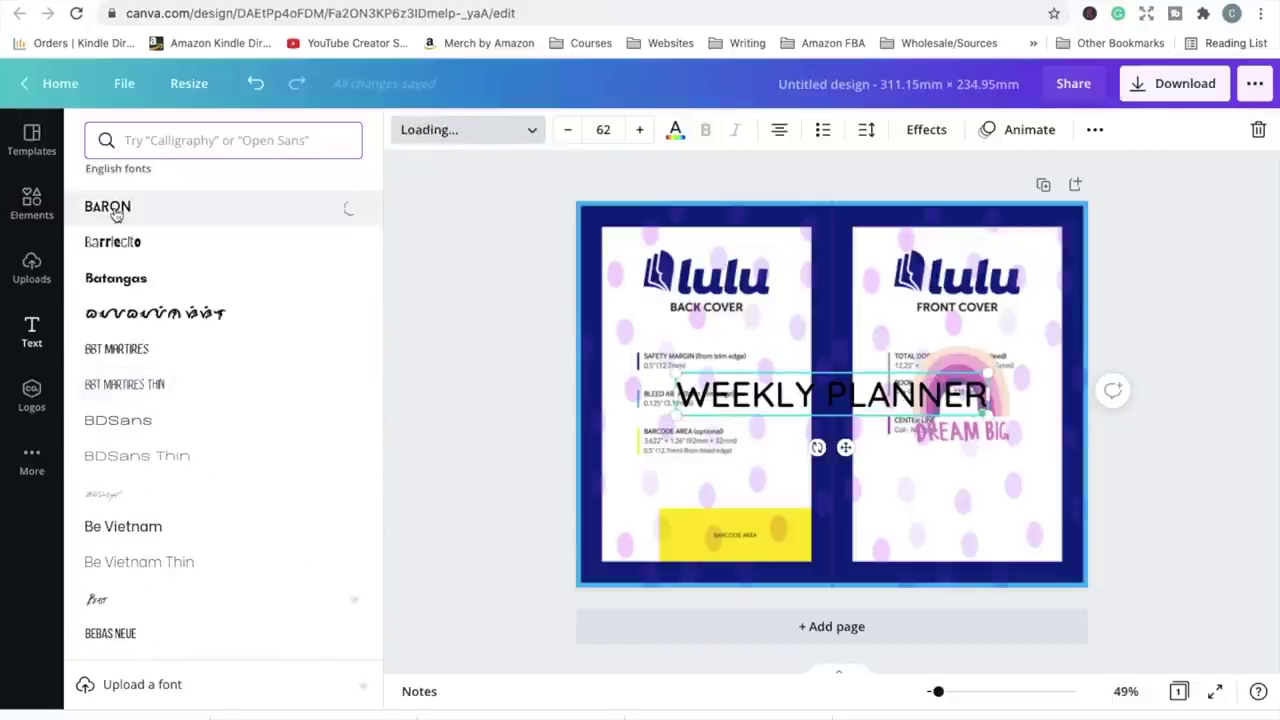
Compare Blueberry with Bobby Jones on the WEEKLY PLANNER heading and set its font to Blueberry
scroll(114, 214, down, 5)
click(125, 257)
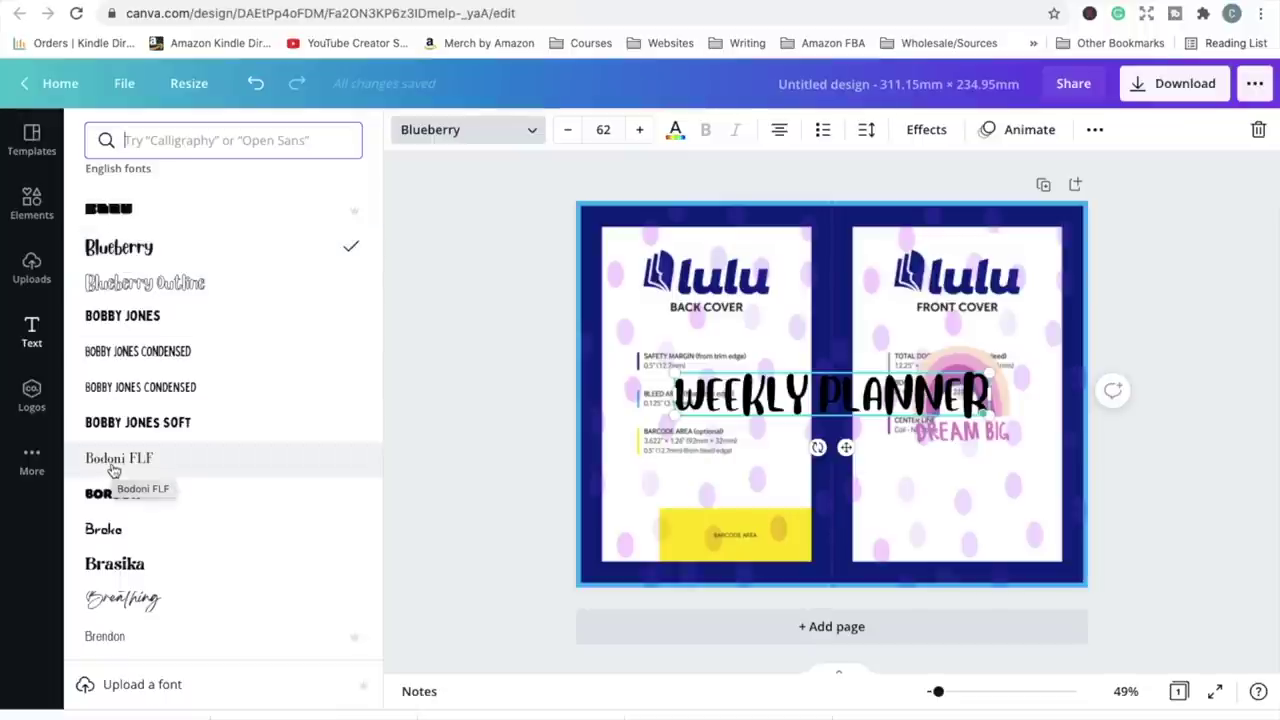
click(135, 317)
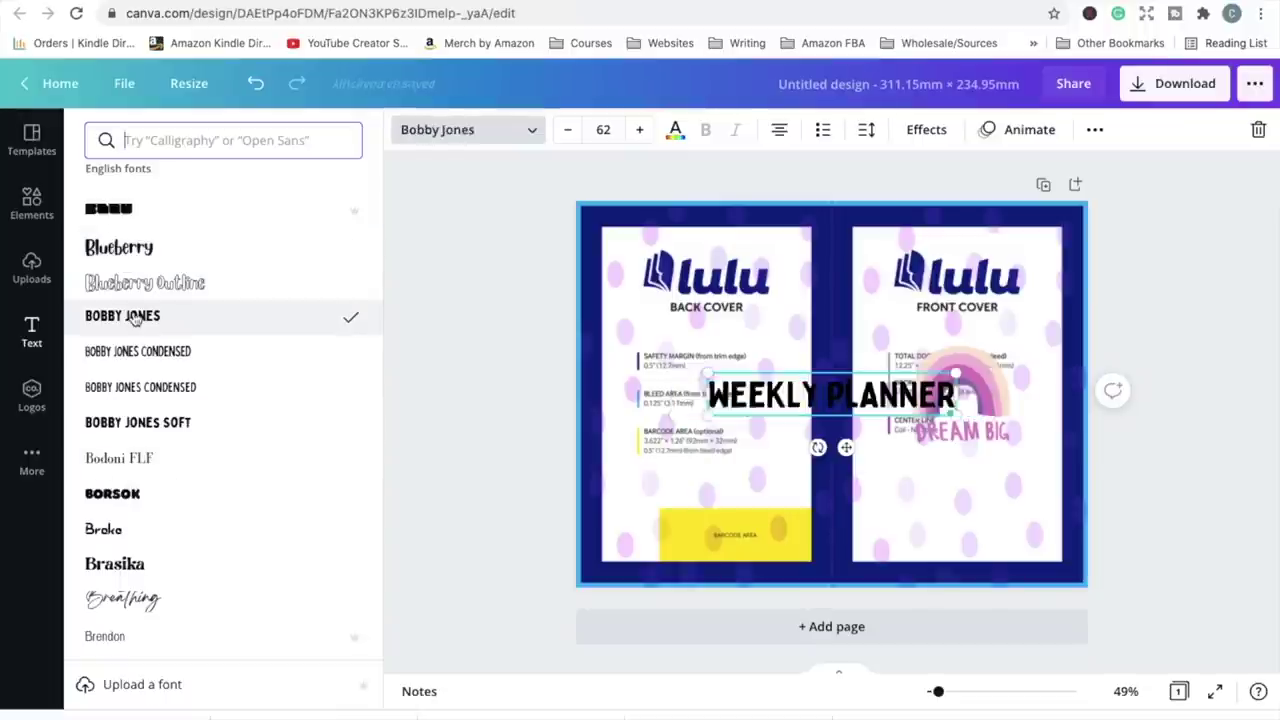
click(120, 250)
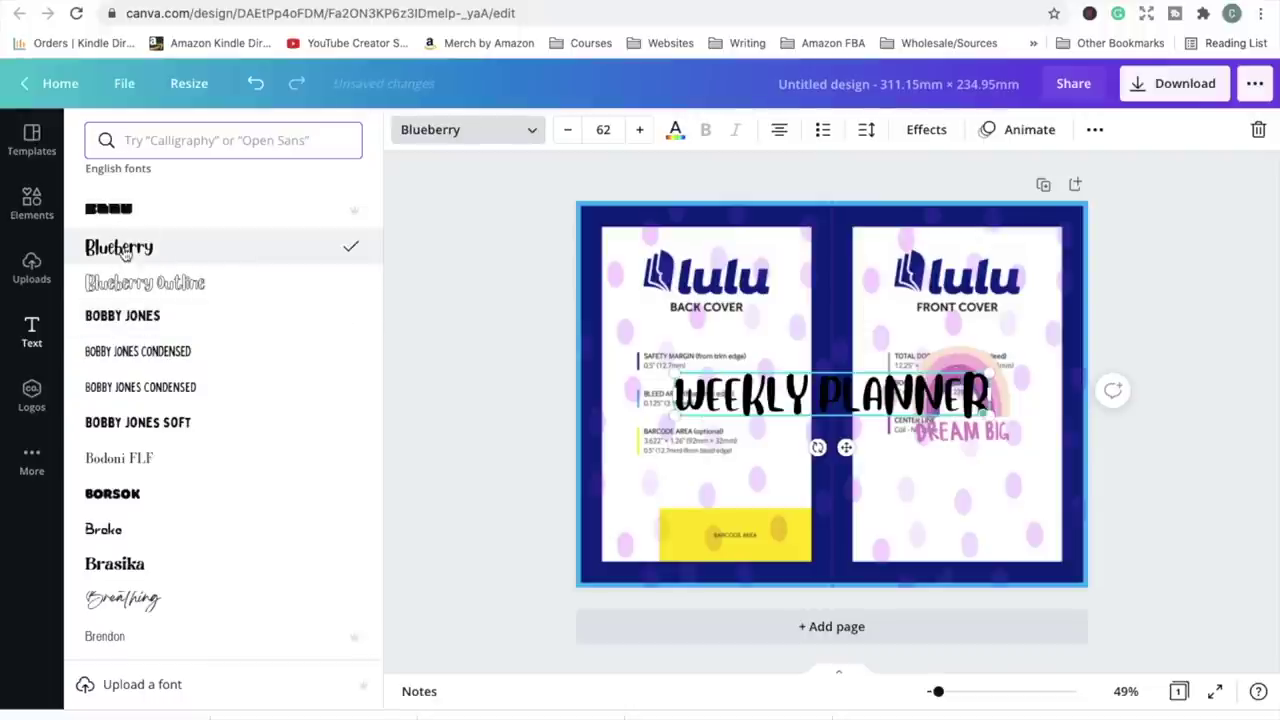
Reduce the WEEKLY PLANNER text to size 18 and position it centred directly beneath the DREAM BIG lettering
click(567, 133)
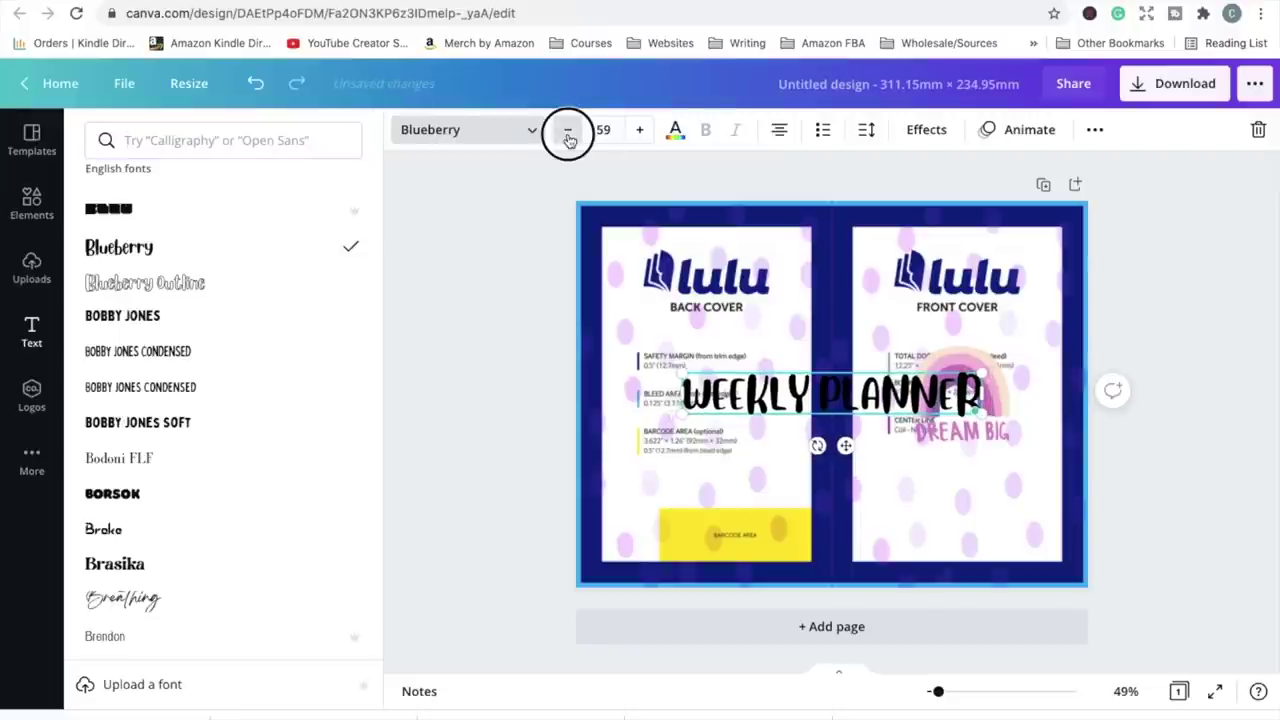
click(567, 133)
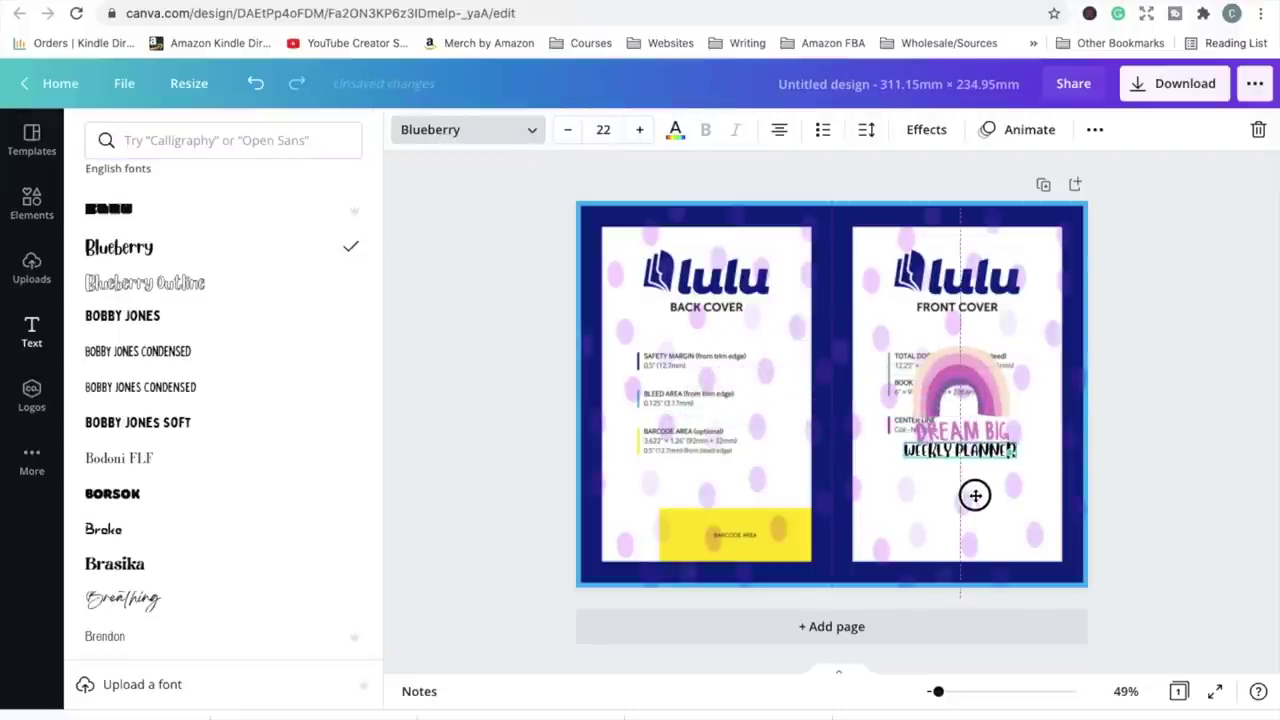
click(569, 133)
click(569, 133)
click(569, 133)
click(569, 133)
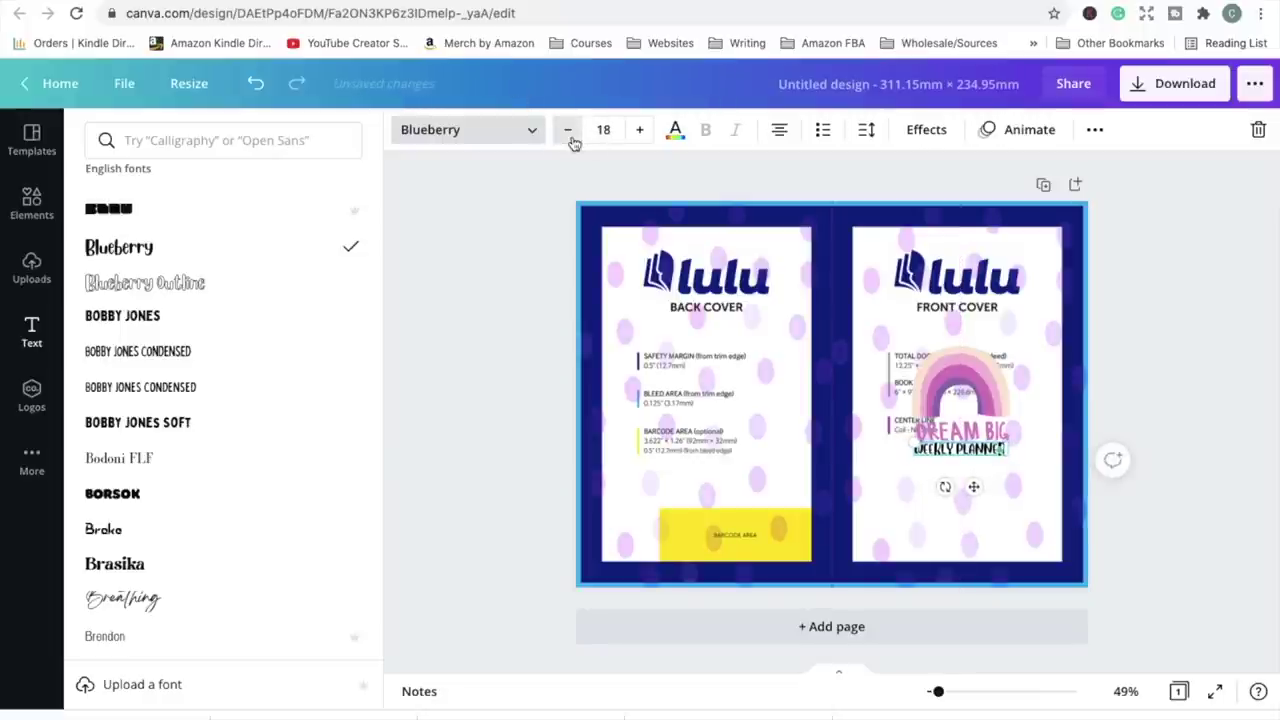
Recolour the WEEKLY PLANNER text with the light purple from the document colours
click(677, 132)
click(104, 269)
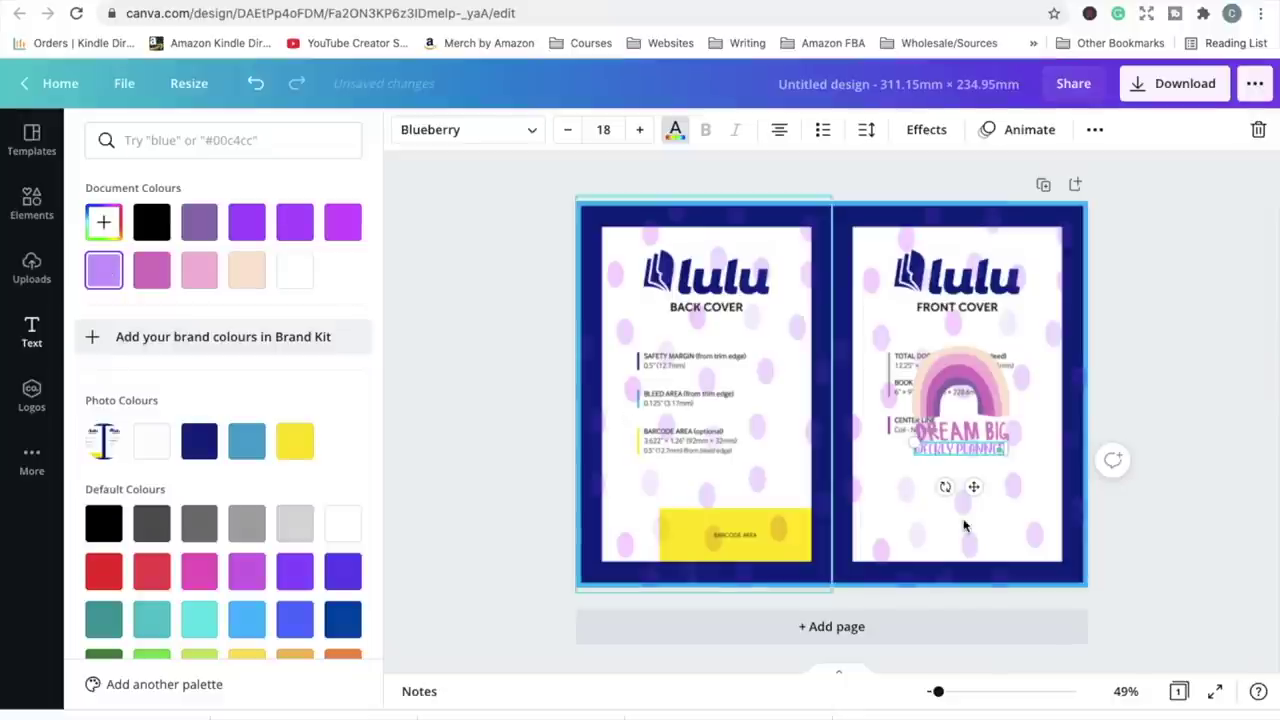
click(1120, 394)
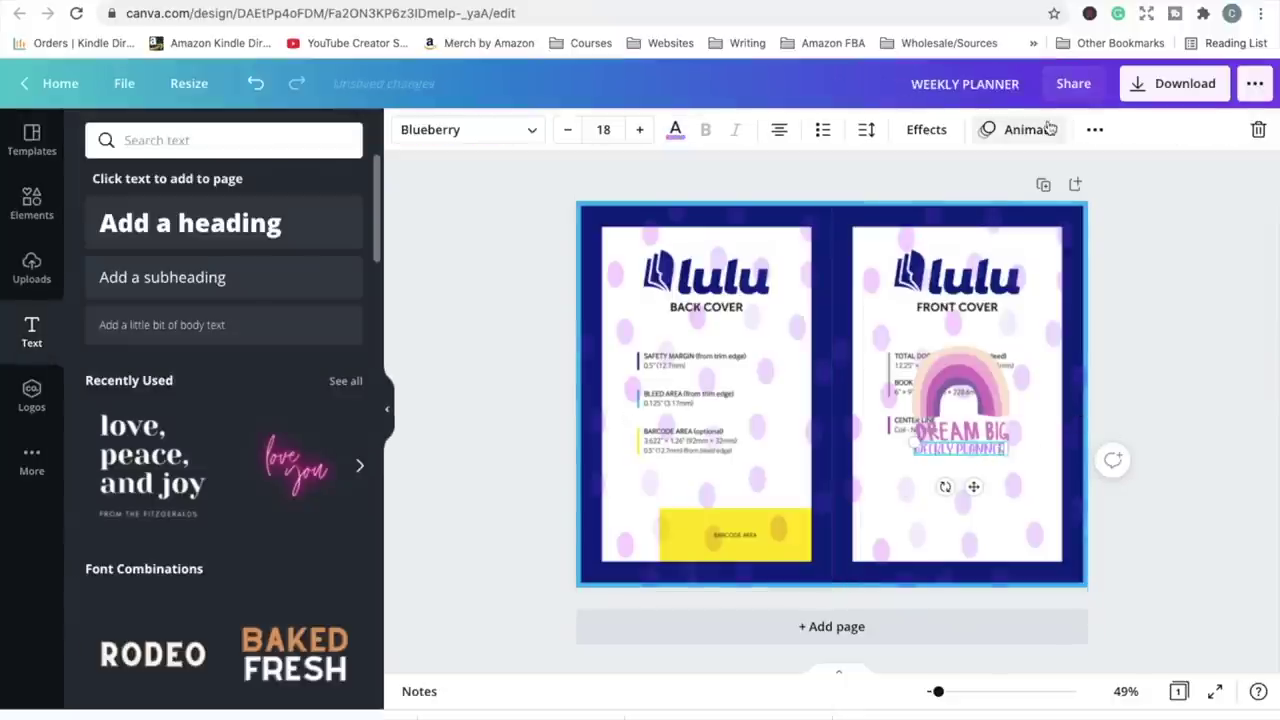
Group the rainbow and DREAM BIG artwork with the WEEKLY PLANNER text on the front cover
click(1095, 129)
click(987, 472)
click(985, 452)
click(982, 443)
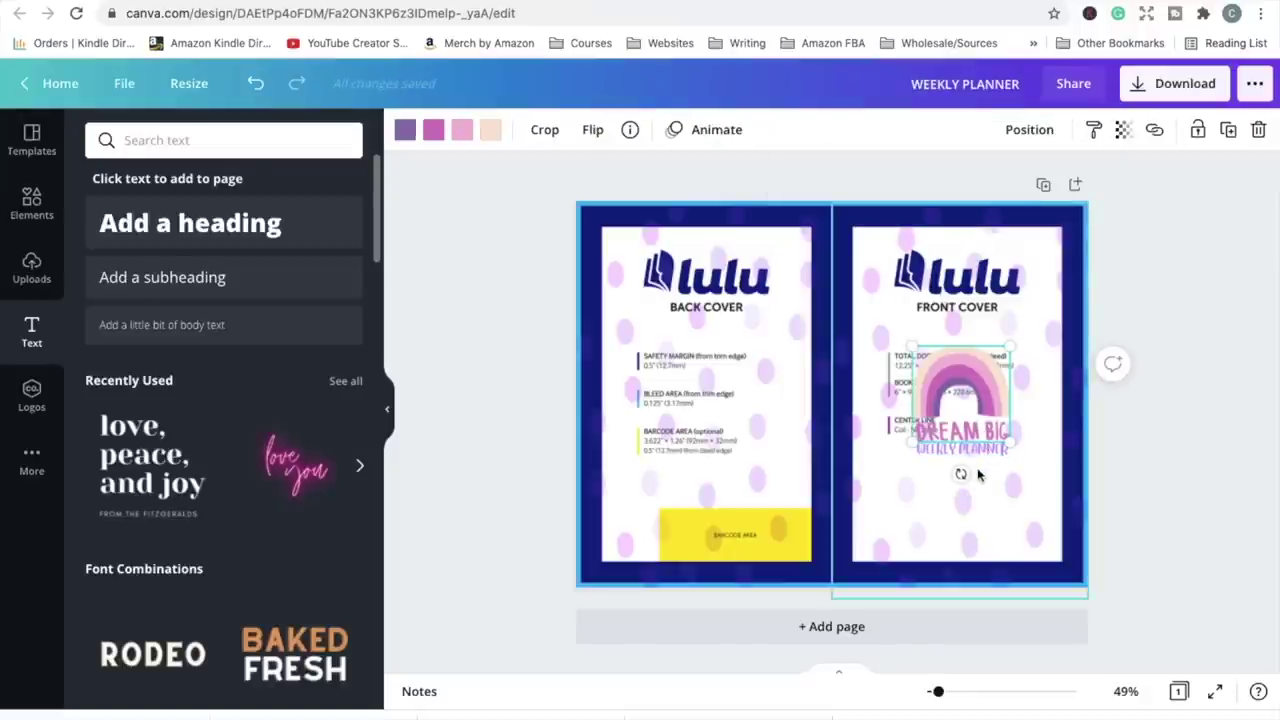
click(973, 452)
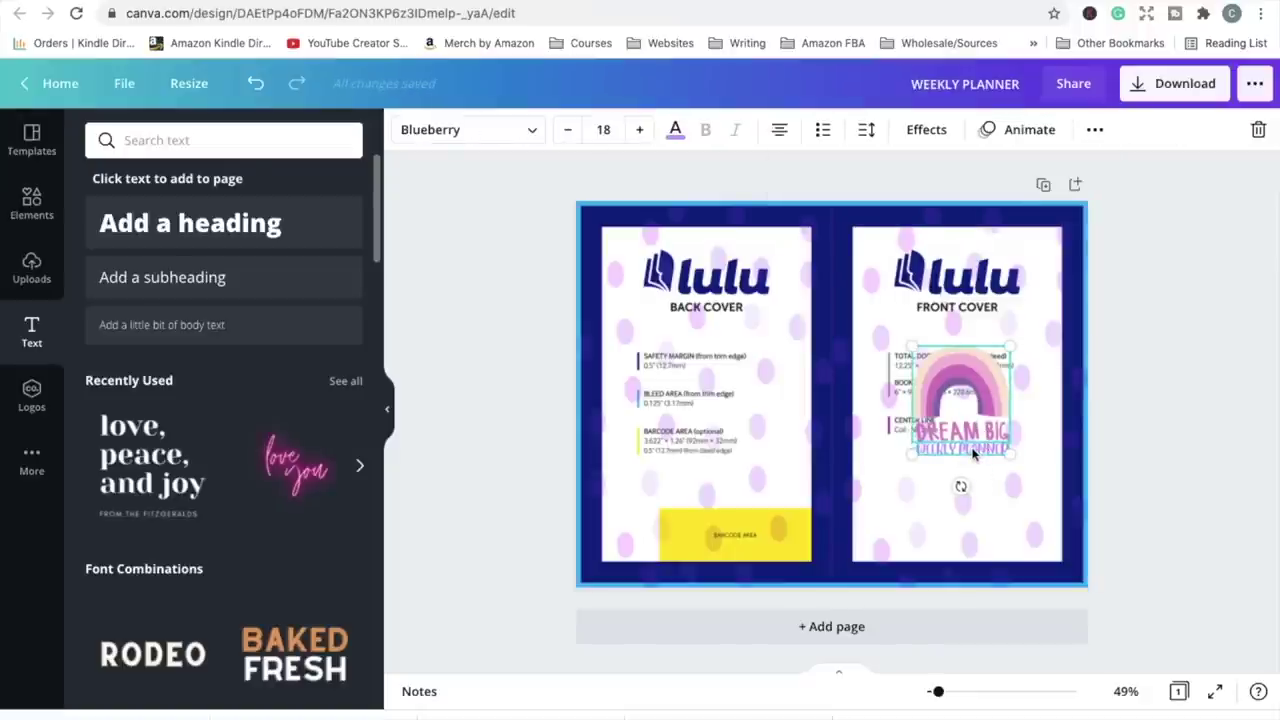
click(1094, 129)
click(826, 178)
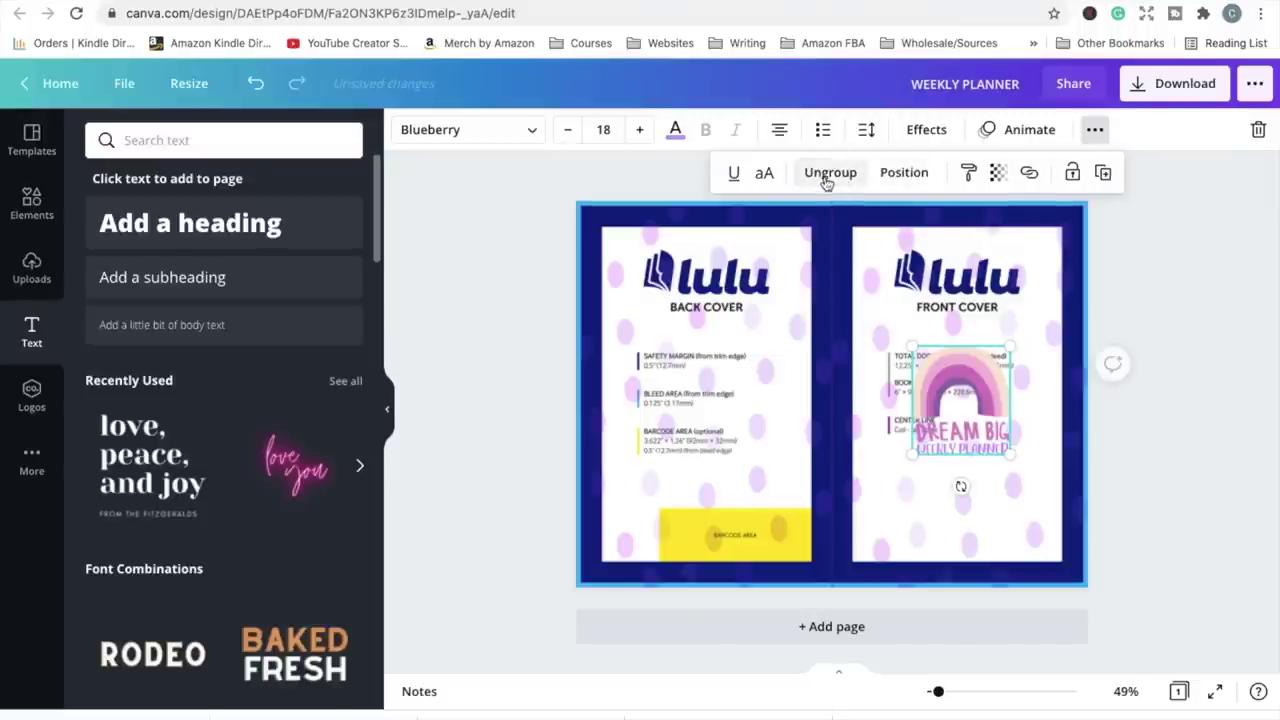
Align the grouped rainbow and title artwork to the vertical middle of the page
click(906, 182)
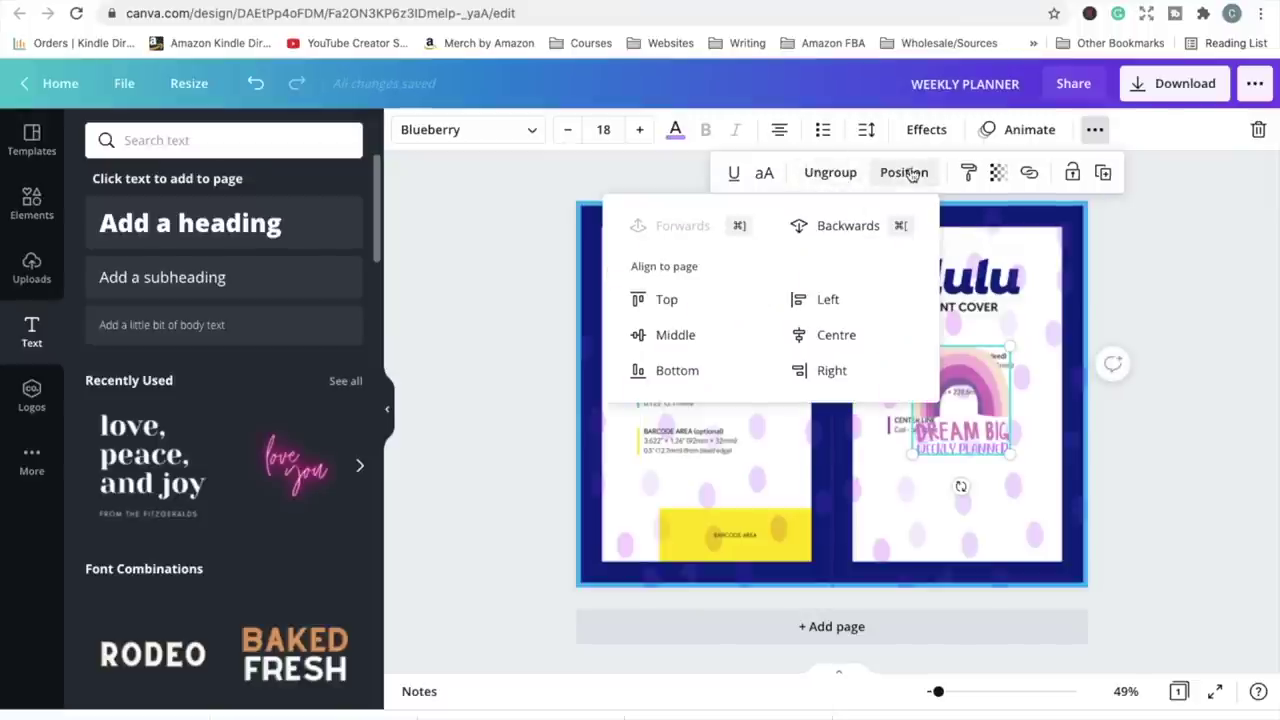
click(684, 337)
click(1146, 381)
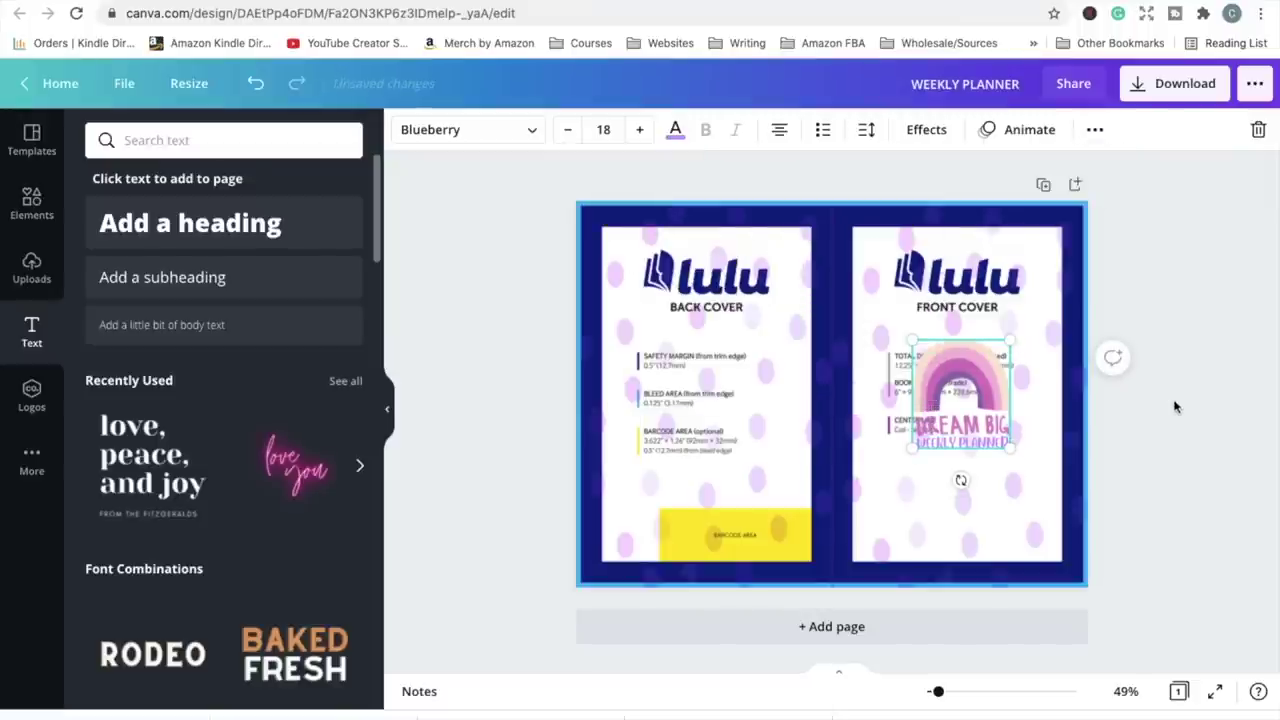
Delete the Lulu template image from the page, keeping the dots and the grouped title artwork
click(1097, 269)
click(980, 440)
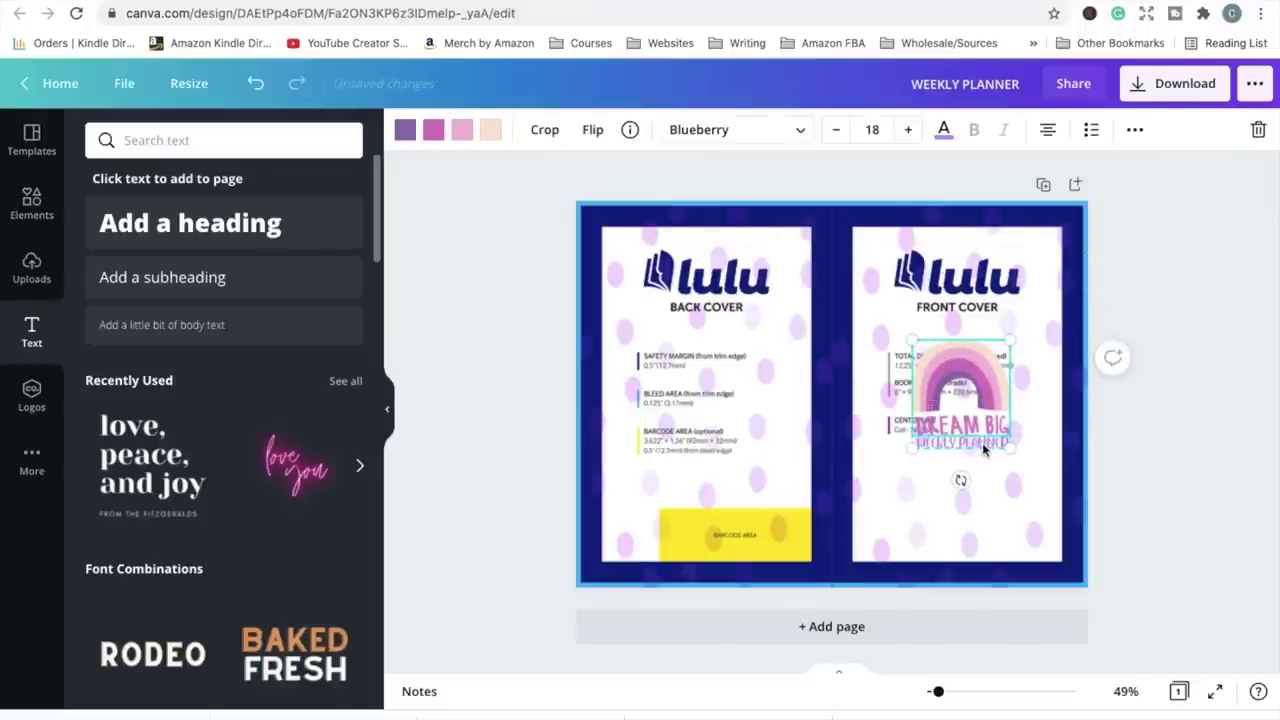
click(1151, 406)
key(Delete)
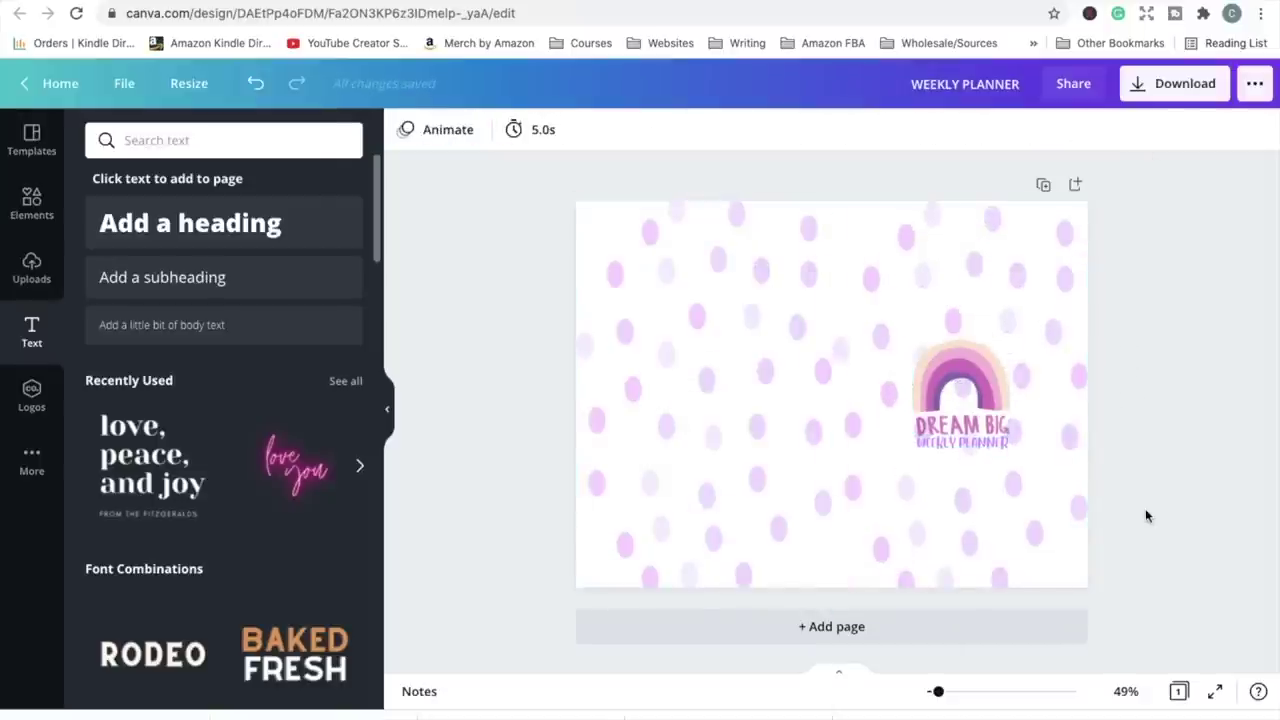
Download the finished cover as a PDF Print file without crop marks and bleed
click(1160, 84)
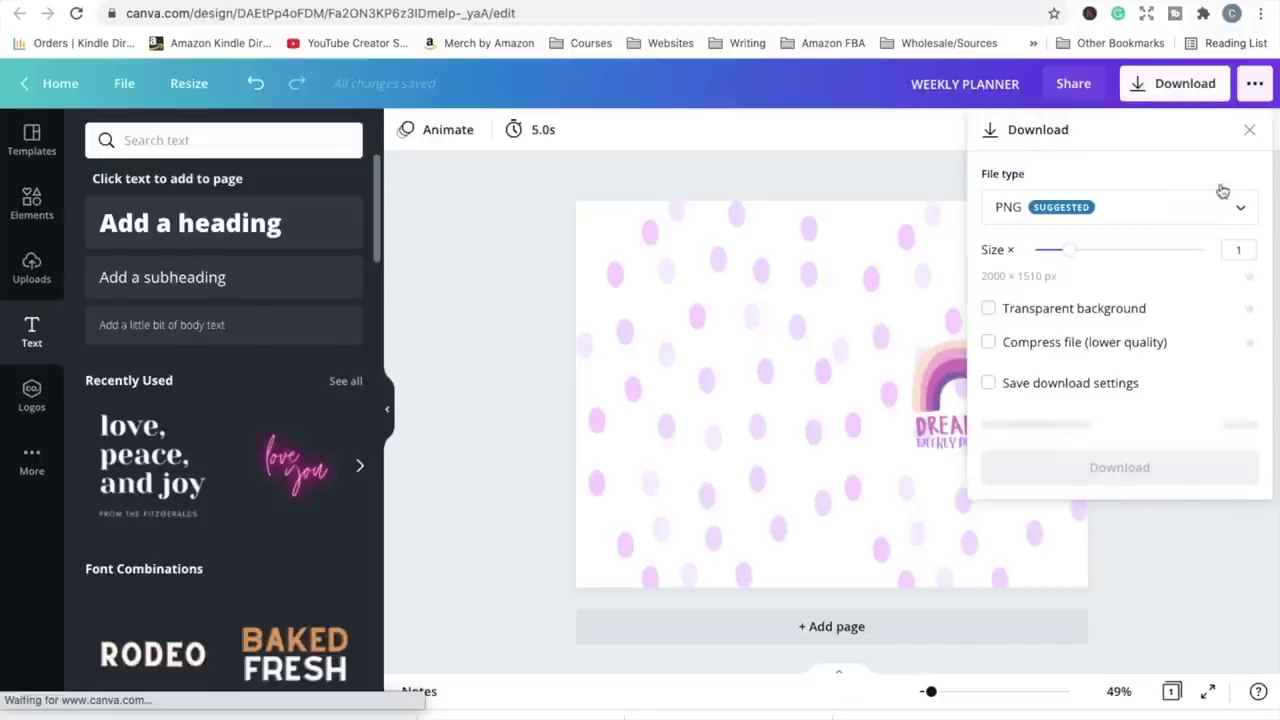
click(1235, 205)
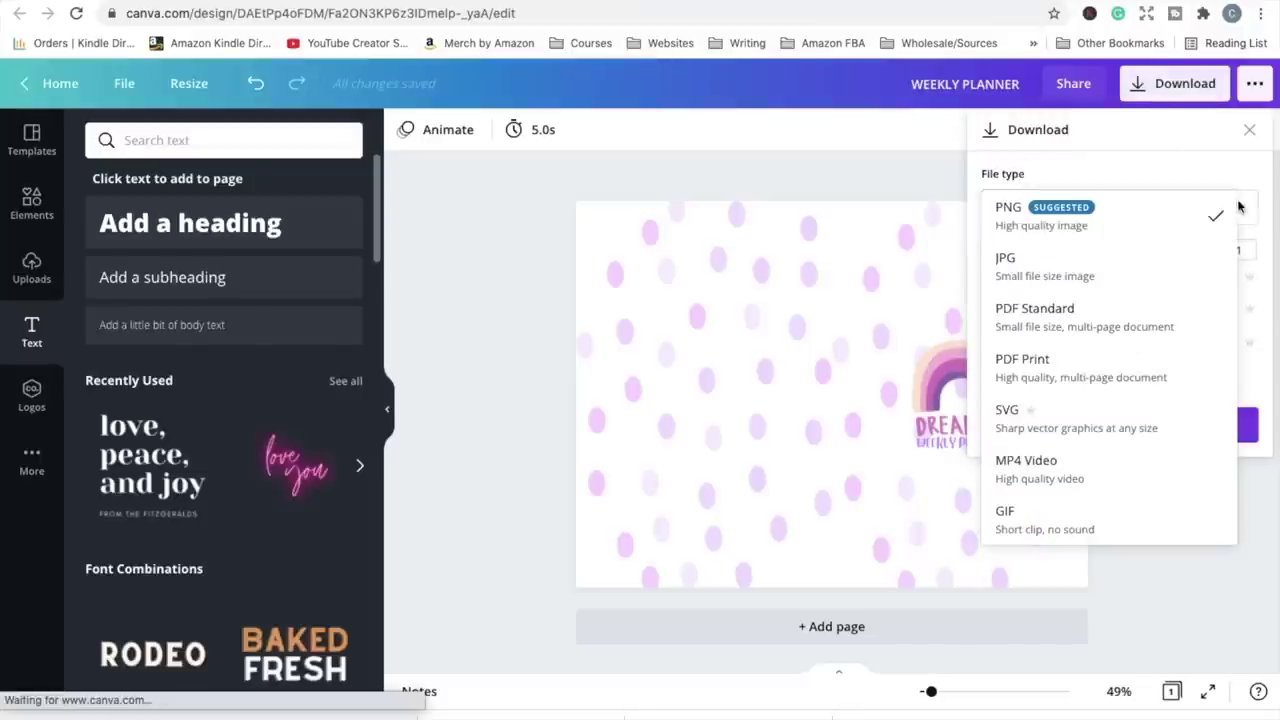
click(1082, 383)
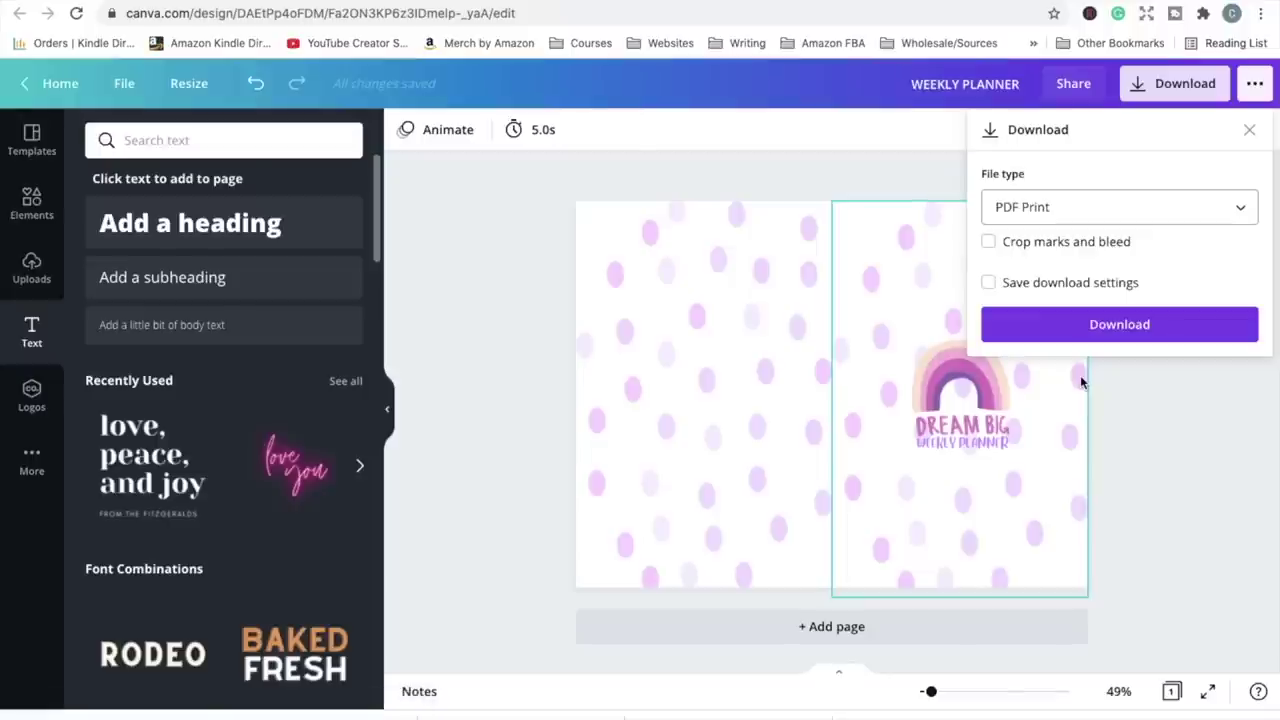
click(1119, 325)
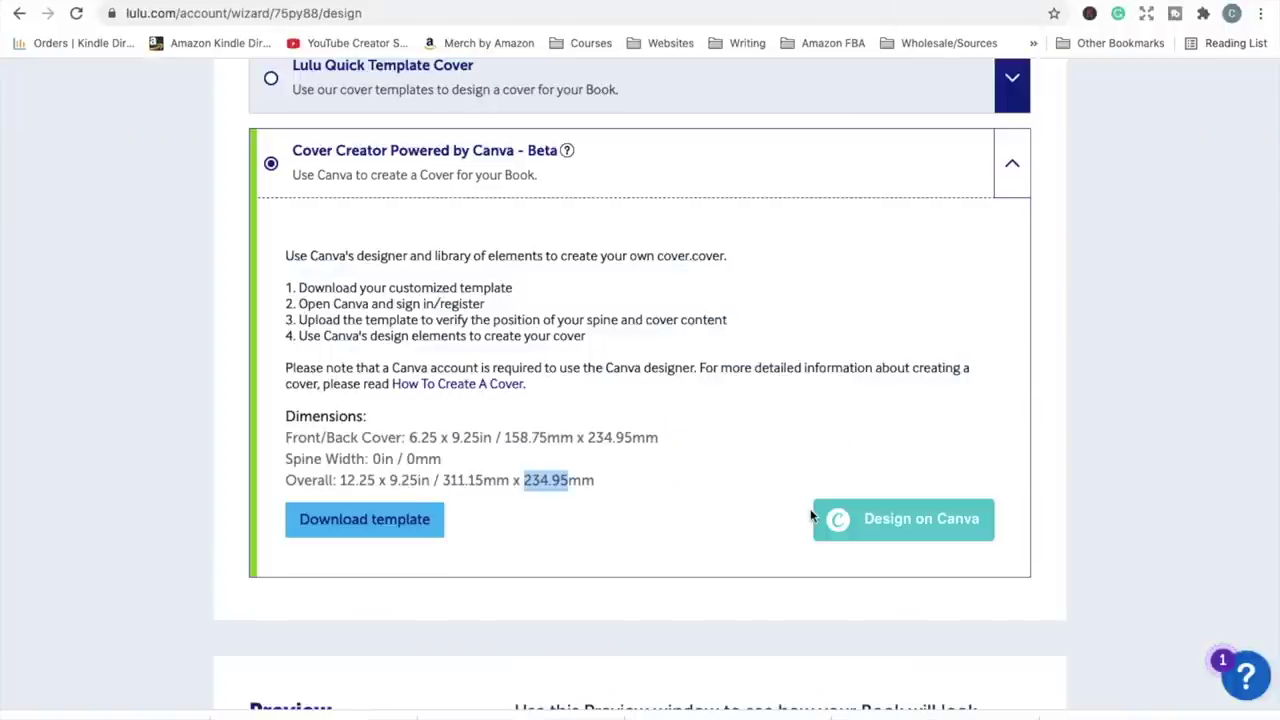
Switch to the Lulu design page, choose Upload Cover File and upload WEEKLY PLANNER.pdf as the book's cover
scroll(811, 514, up, 3)
scroll(811, 514, down, 2)
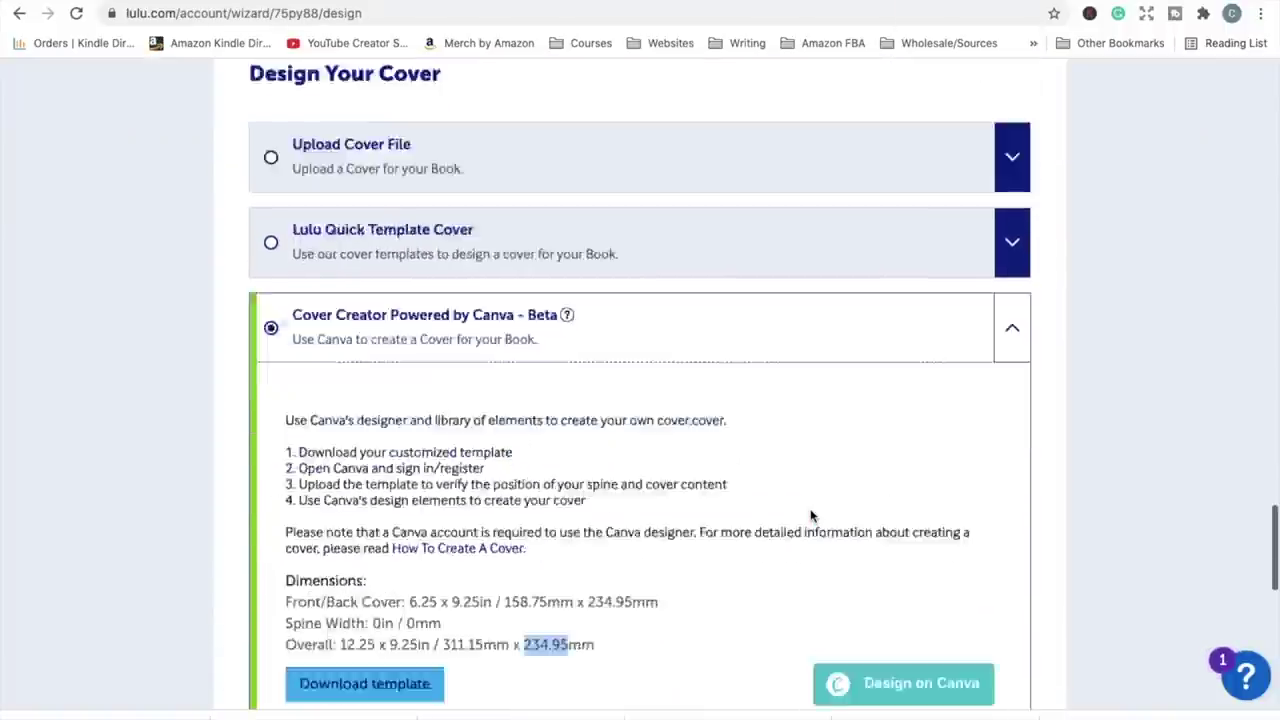
scroll(811, 514, down, 4)
scroll(811, 514, up, 4)
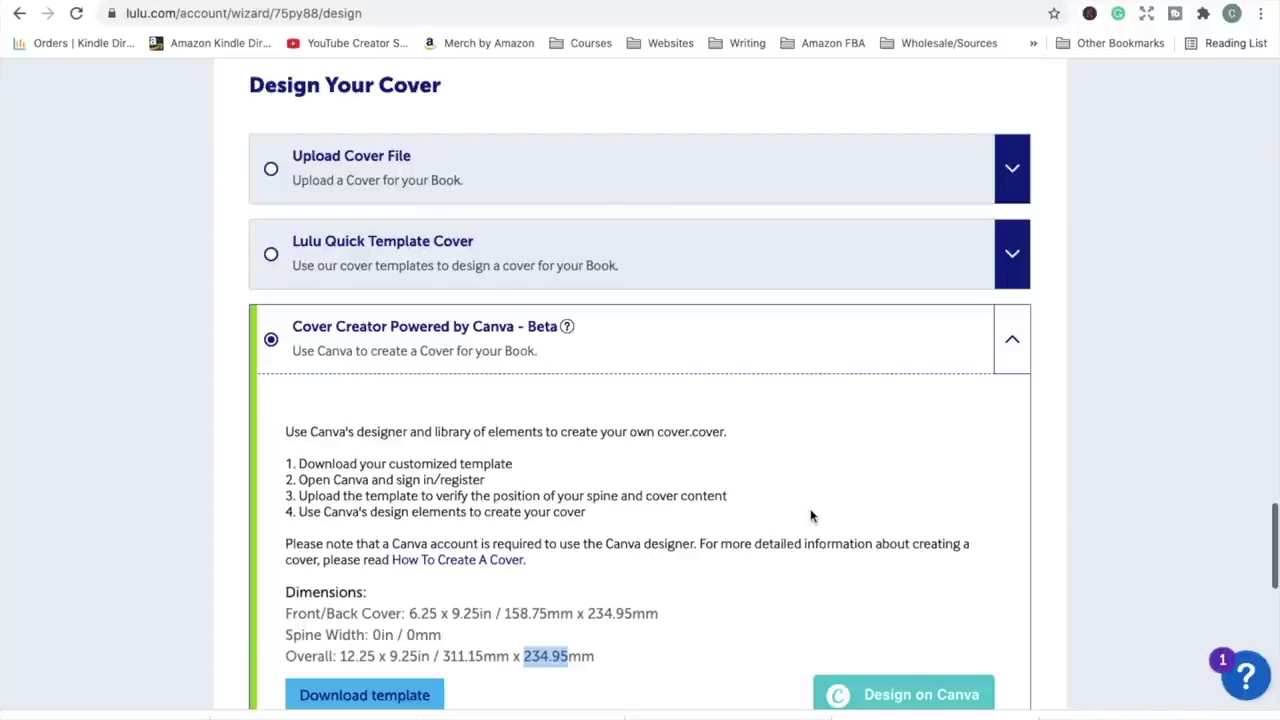
click(271, 170)
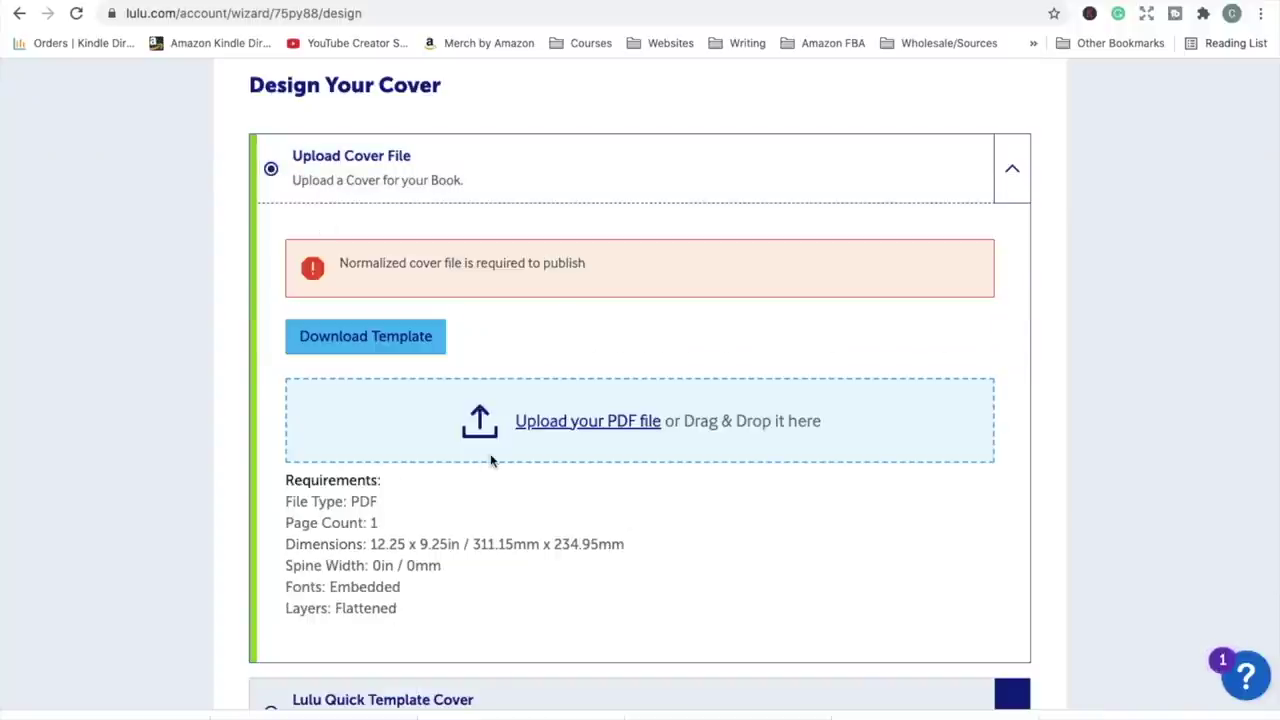
click(558, 425)
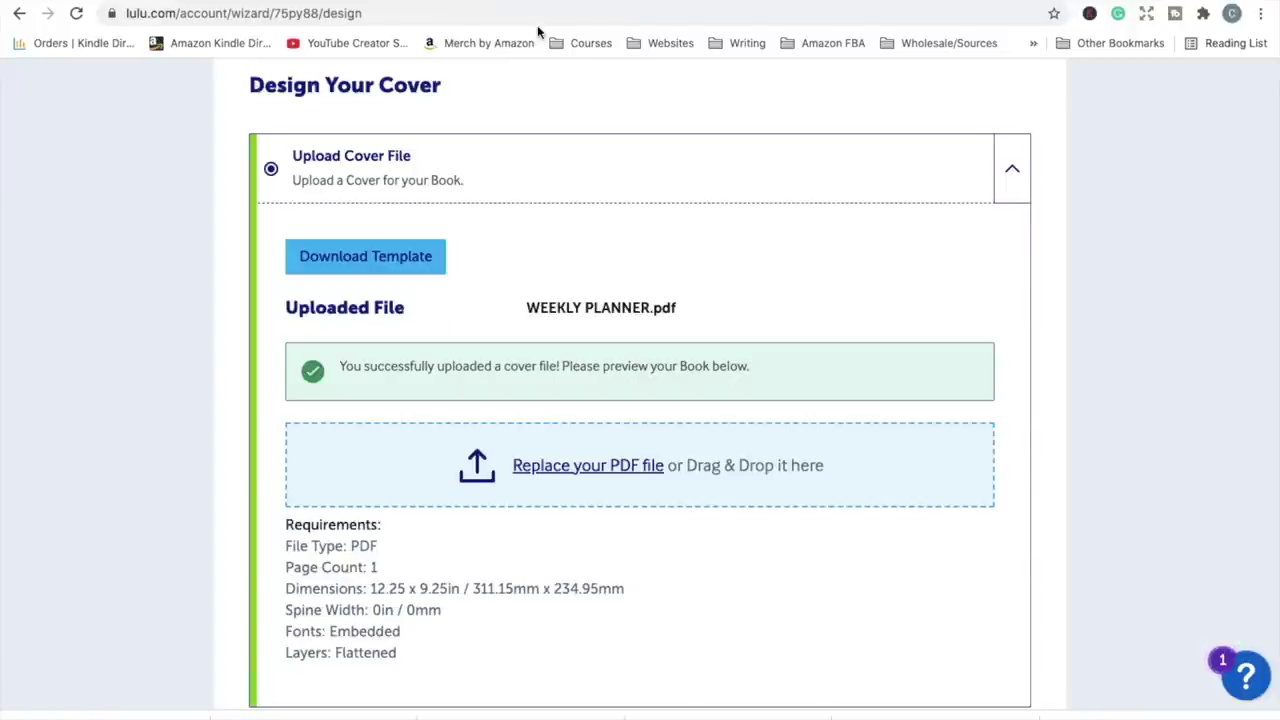
Examine the cover preview against the margin, bleed, fold and trim guides
scroll(500, 400, down, 4)
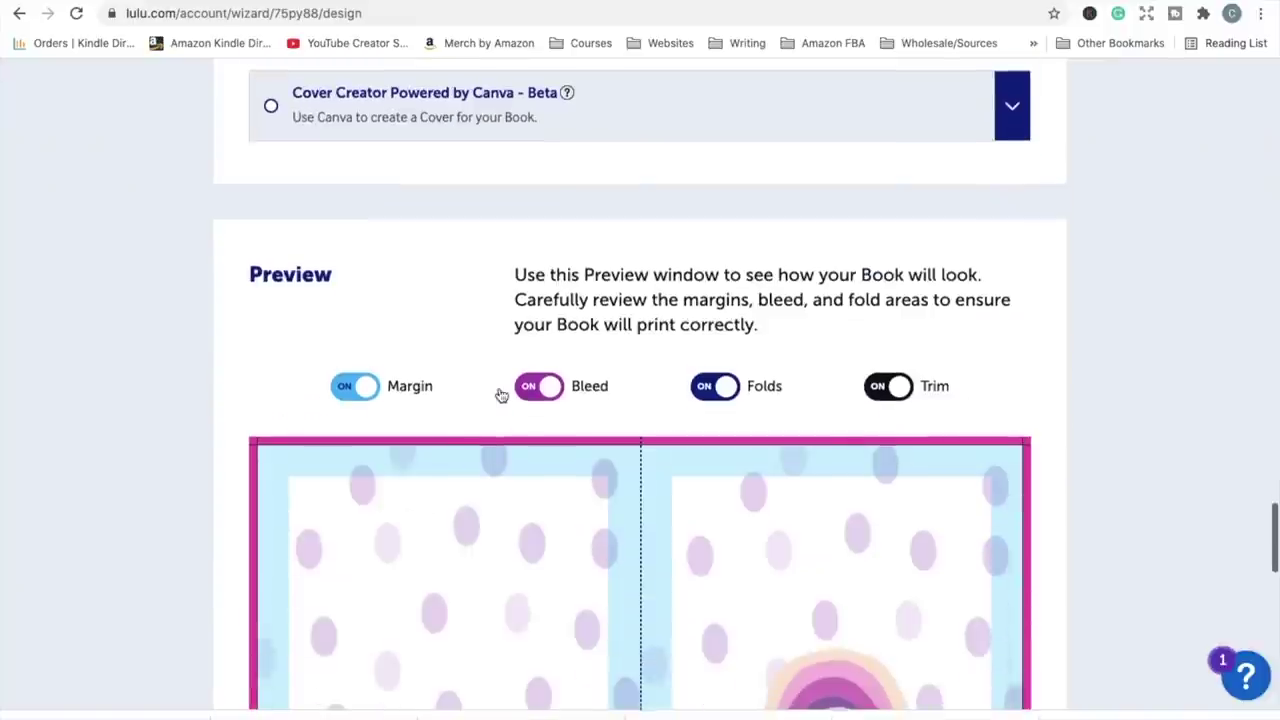
scroll(500, 394, down, 3)
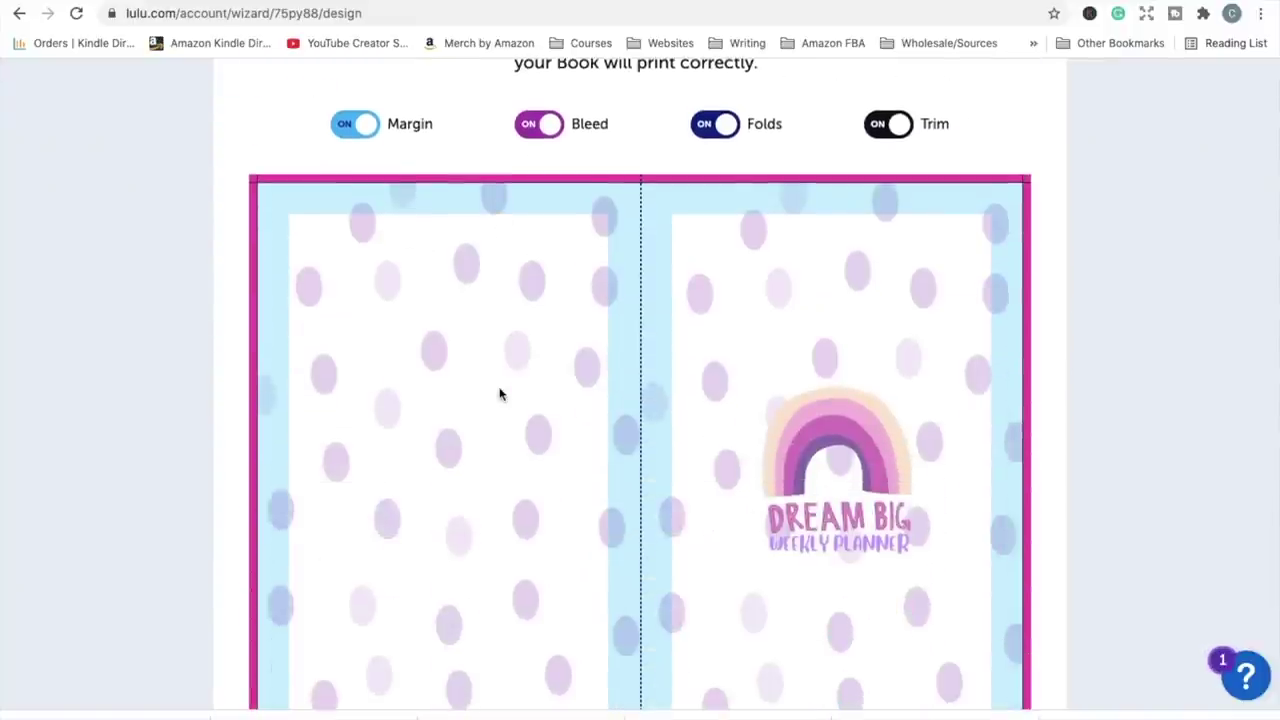
scroll(500, 394, up, 2)
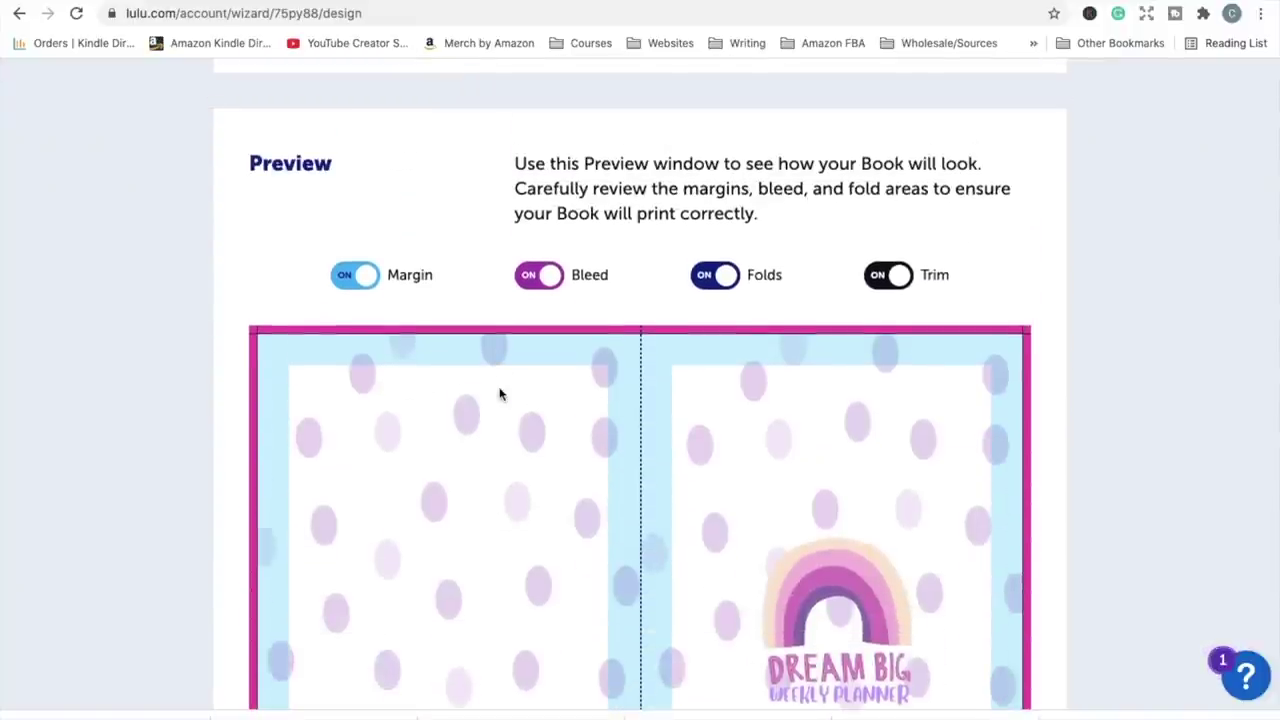
scroll(500, 394, down, 5)
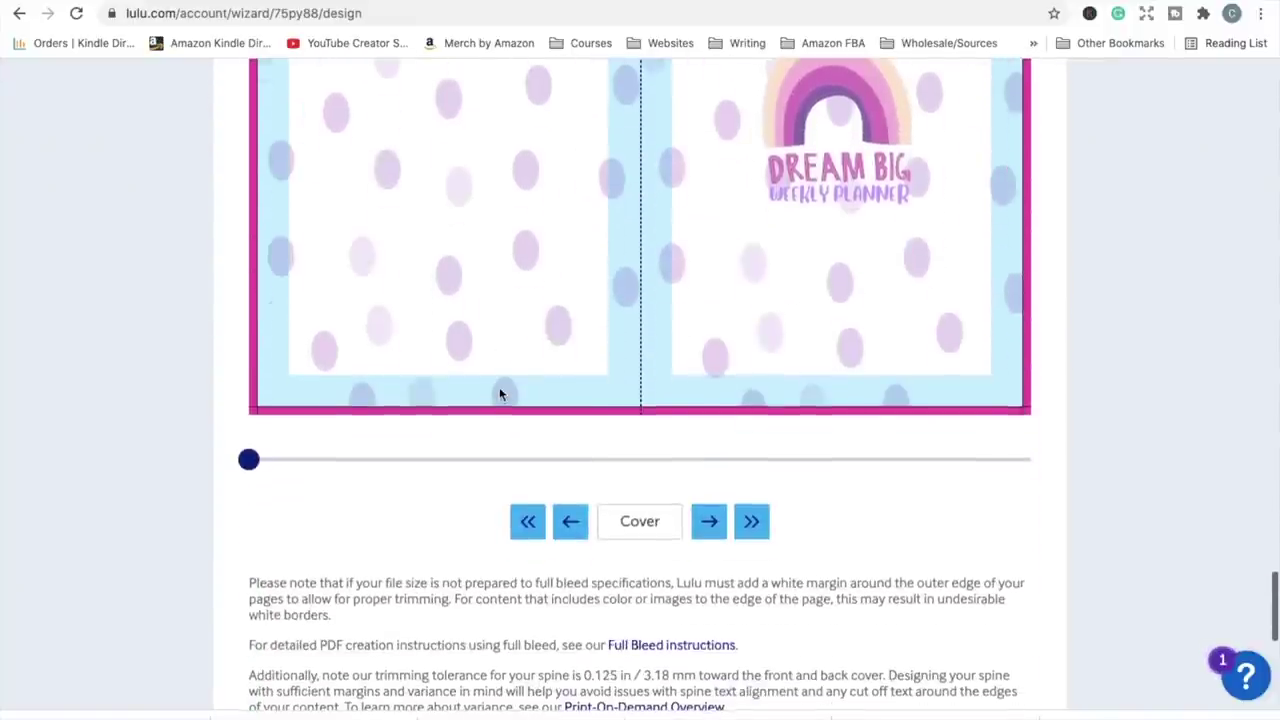
scroll(500, 394, up, 2)
scroll(500, 394, up, 1)
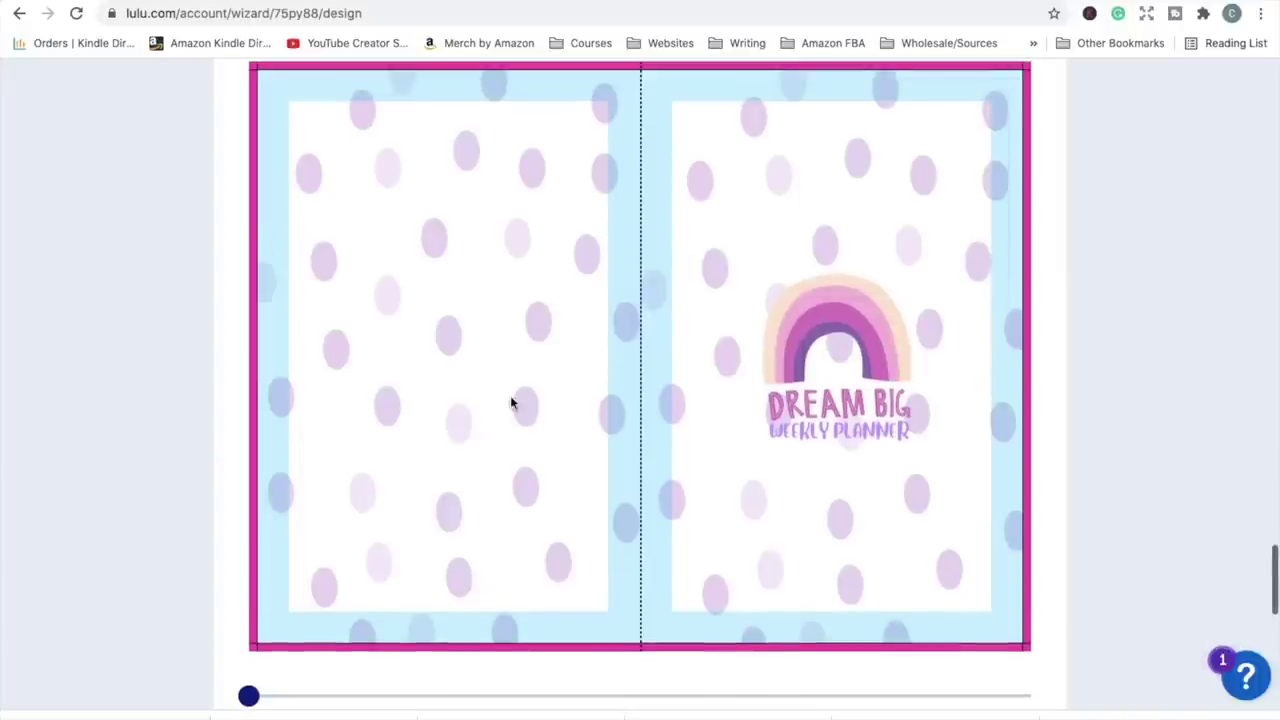
scroll(514, 403, down, 2)
Page through the interior preview from page 1 to the 14 - 15 spread and check the planner layouts
click(706, 630)
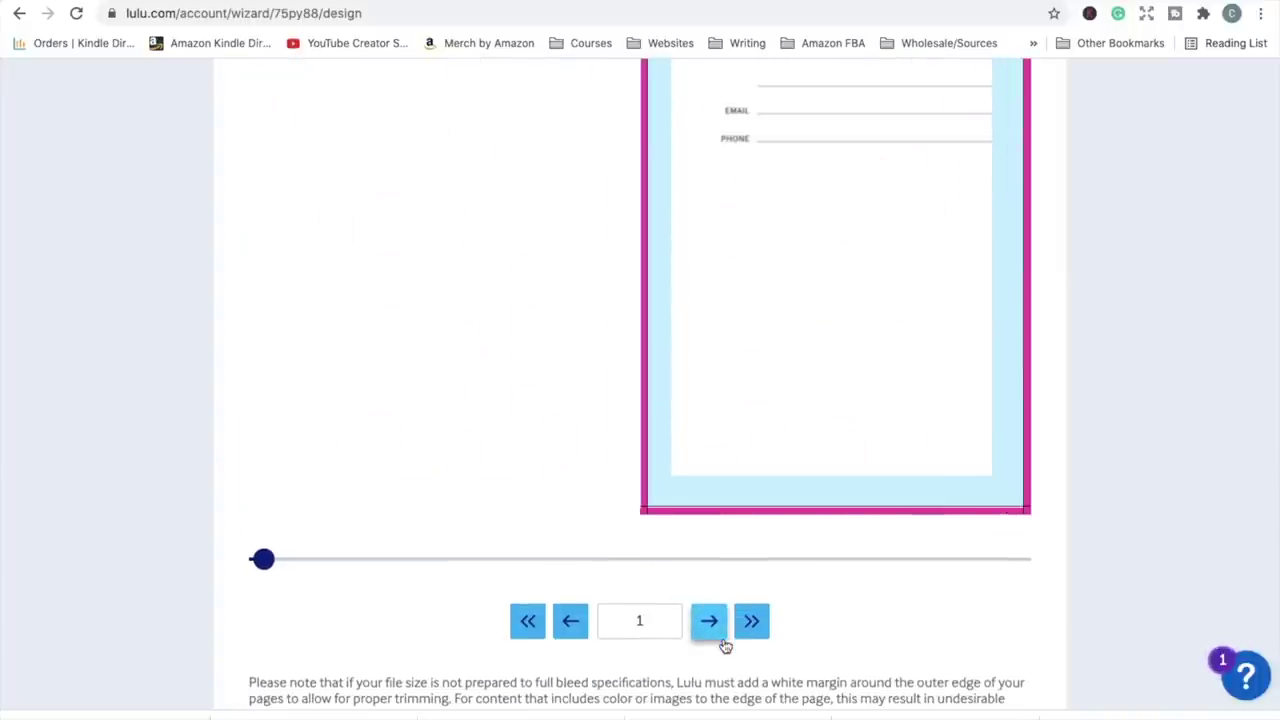
scroll(723, 646, up, 1)
scroll(726, 646, down, 1)
scroll(726, 646, down, 1)
click(709, 660)
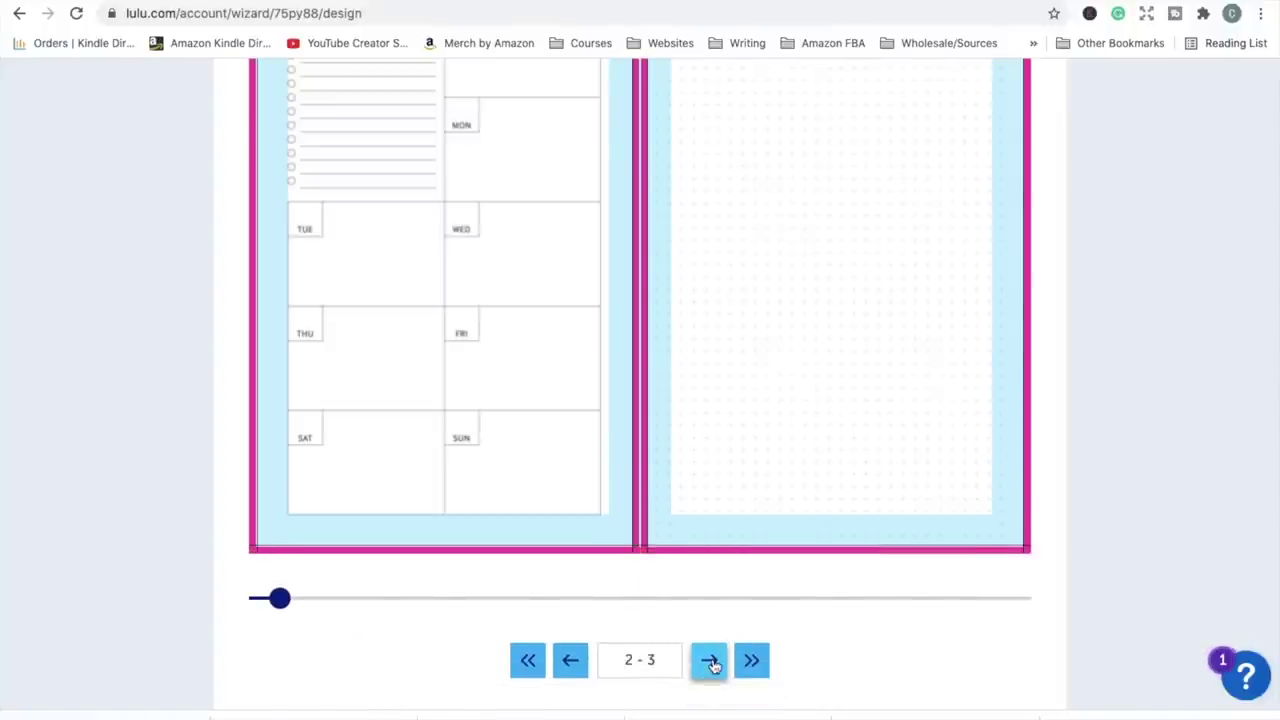
click(711, 662)
click(711, 662)
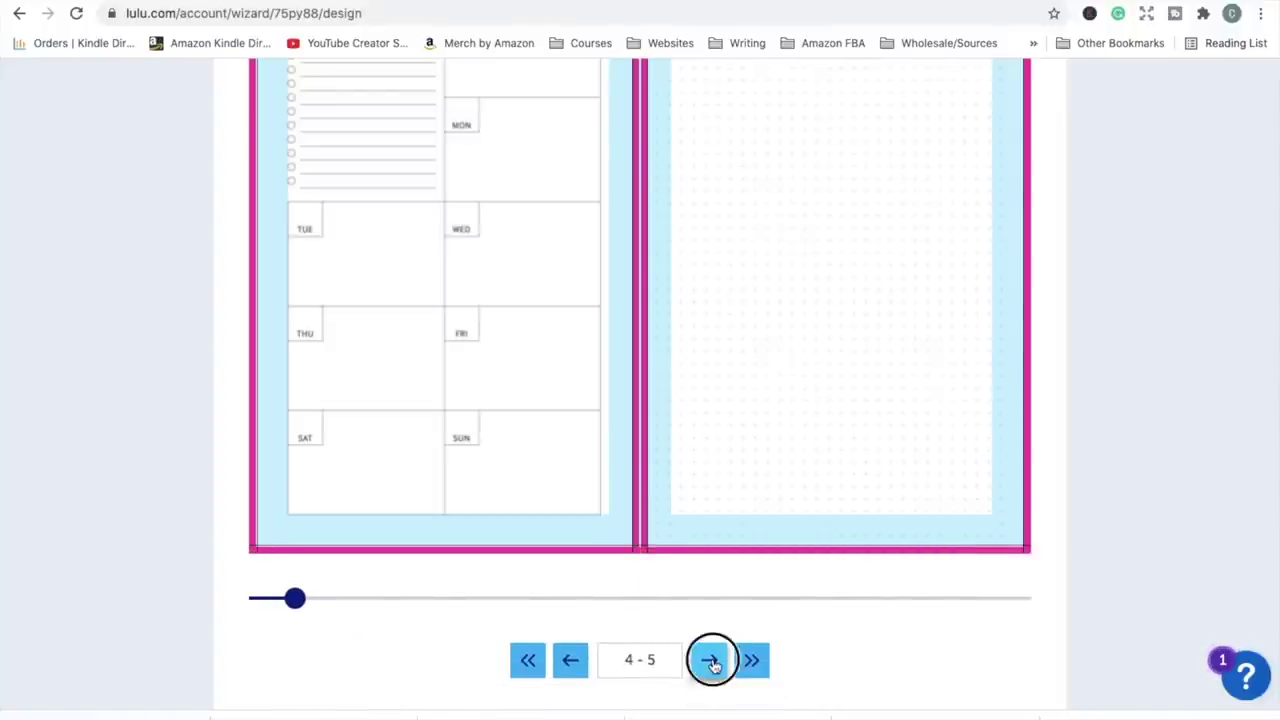
click(711, 662)
click(709, 660)
click(709, 660)
click(709, 660)
Continue from the design stage to the book details and bring up the Project Details form
scroll(714, 689, down, 5)
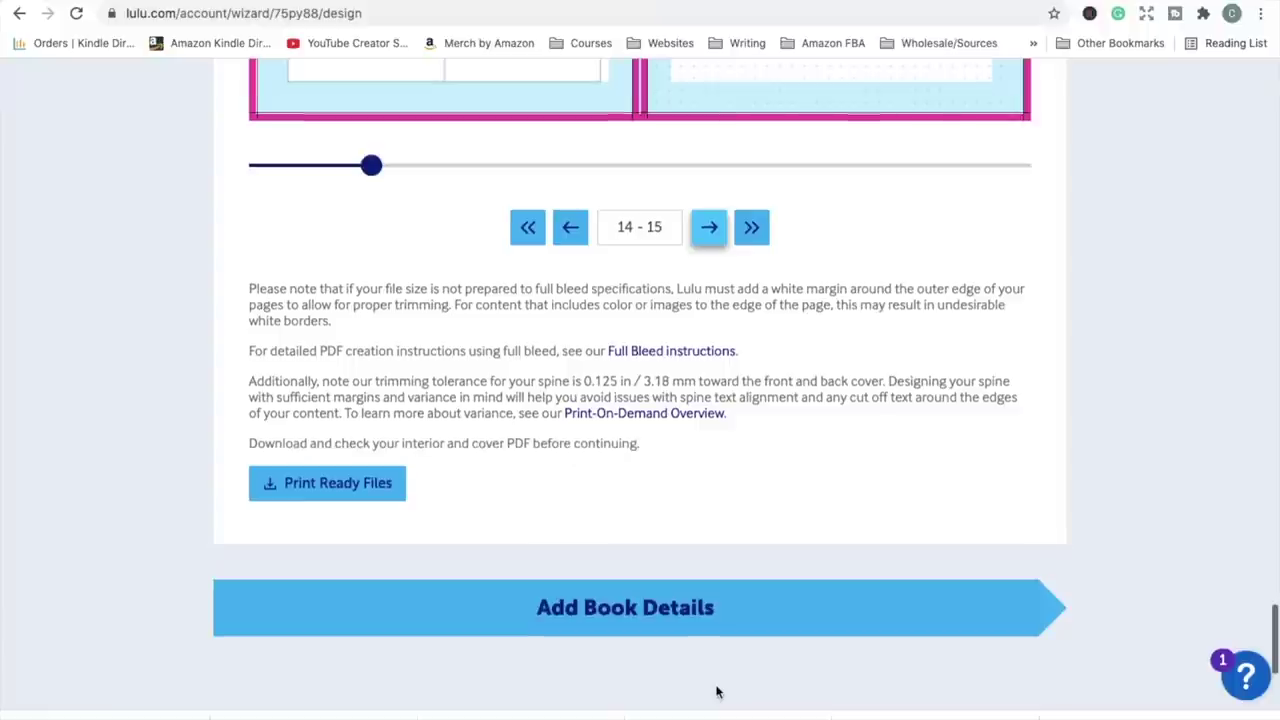
click(700, 625)
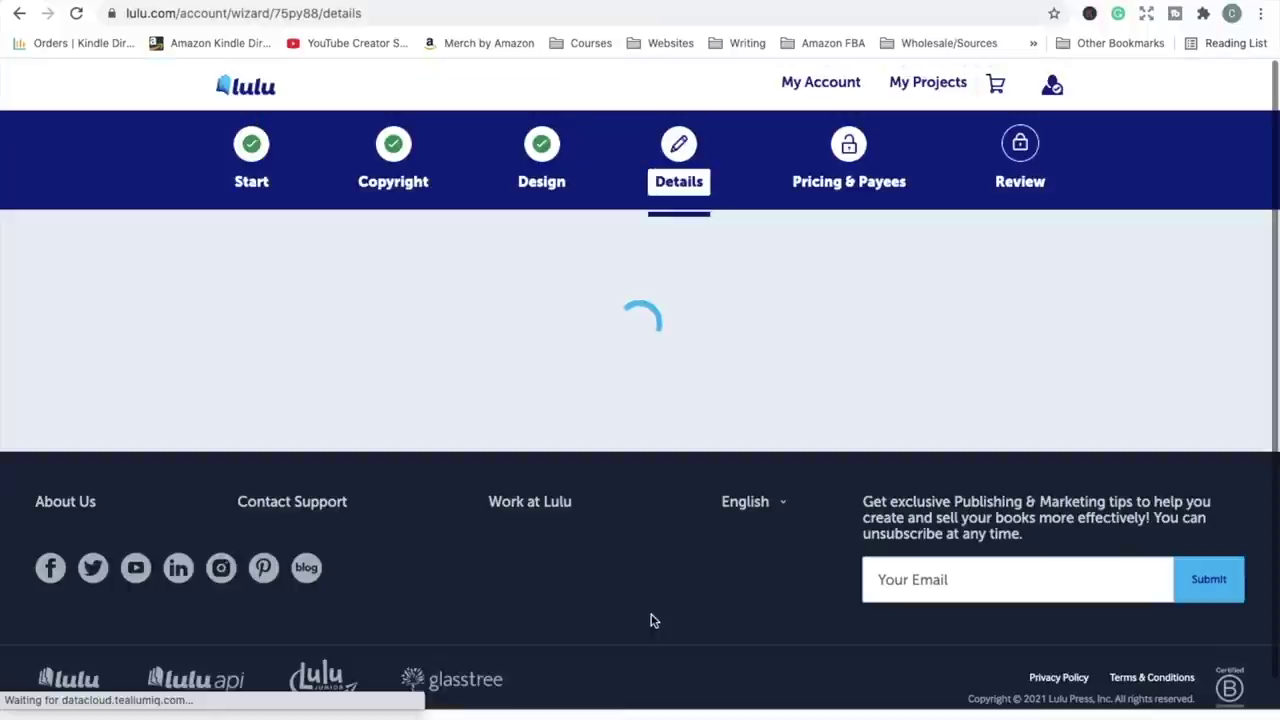
scroll(651, 615, down, 3)
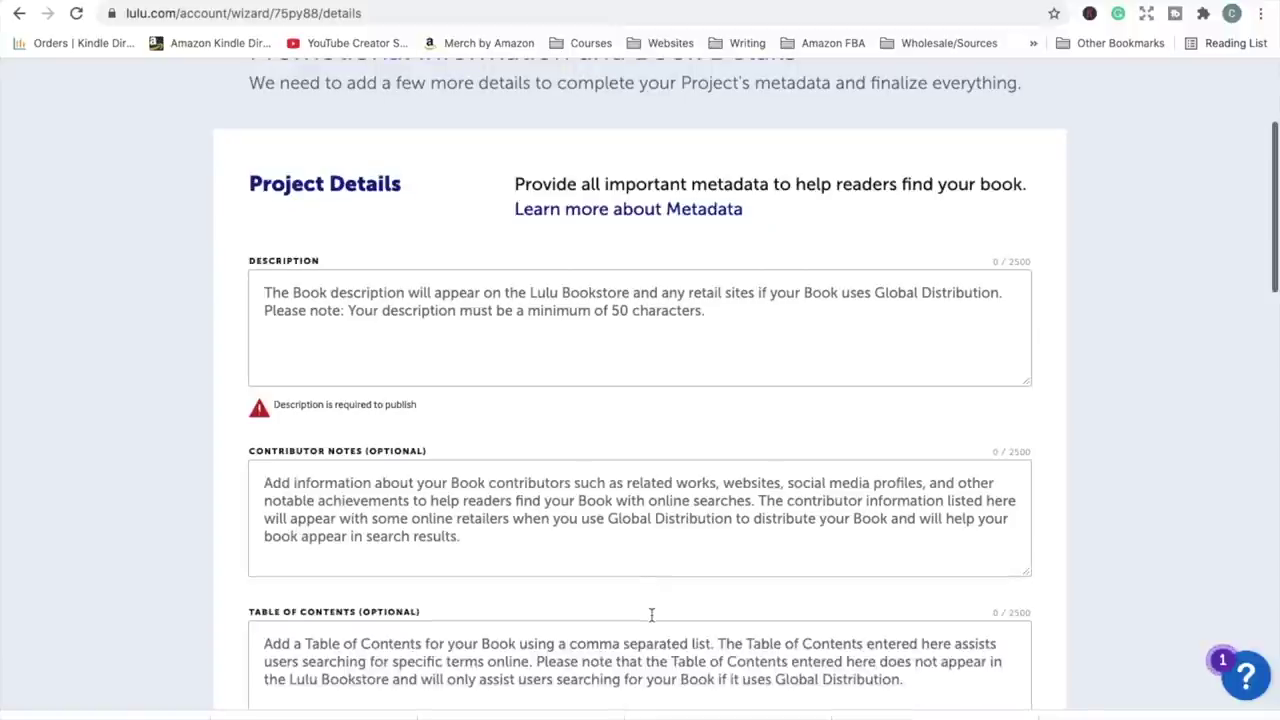
Begin the book description with "Get ready to become the most organized version of yourself with this undated weekly planner with a"
click(679, 311)
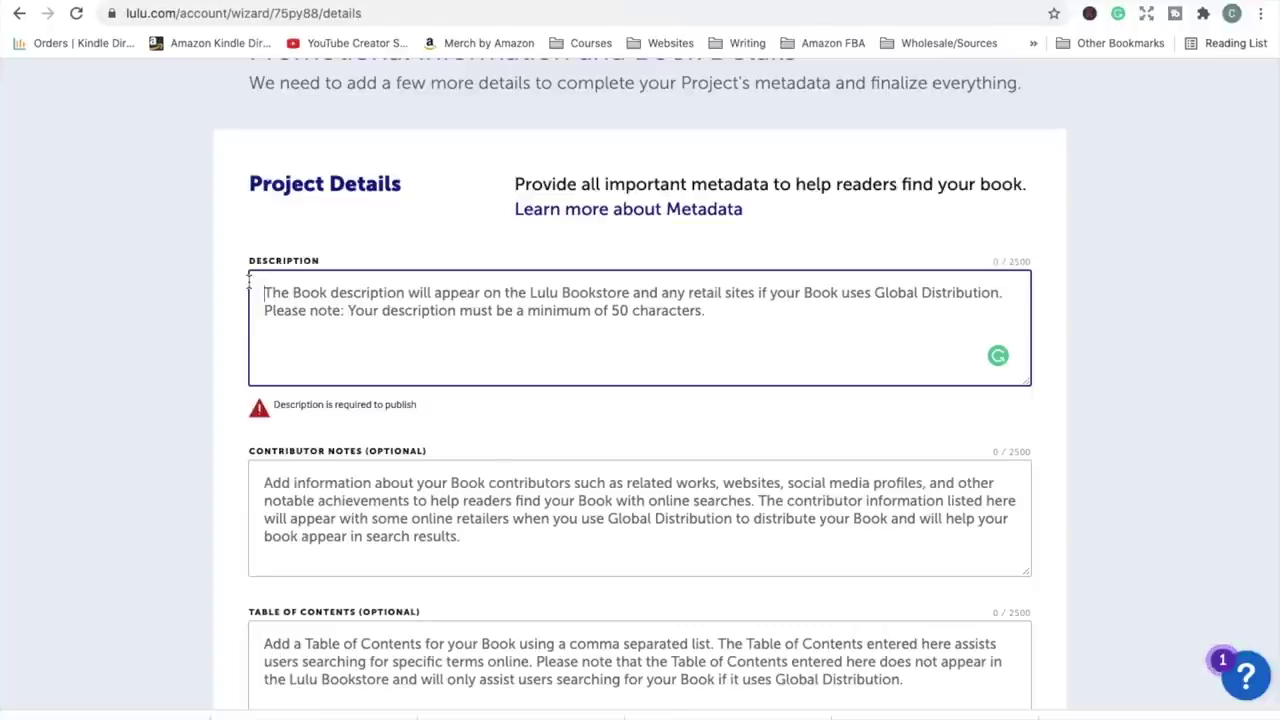
text(Get ready )
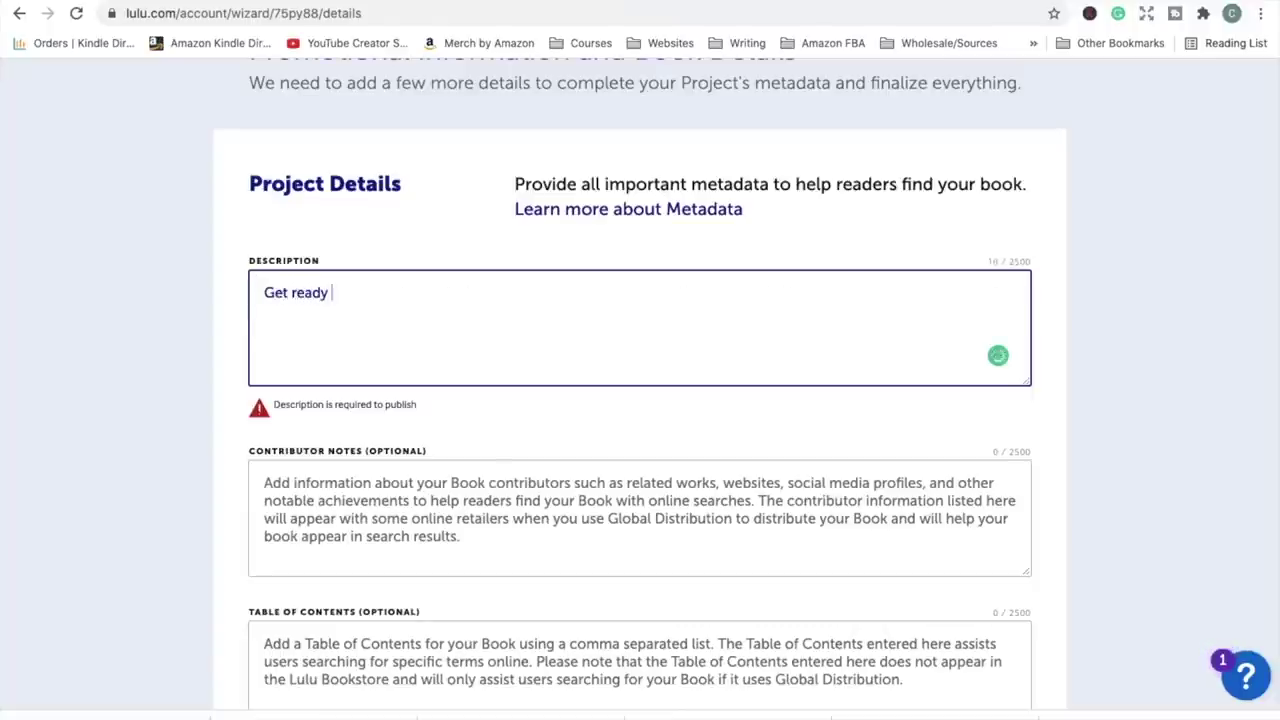
text(to become the mo)
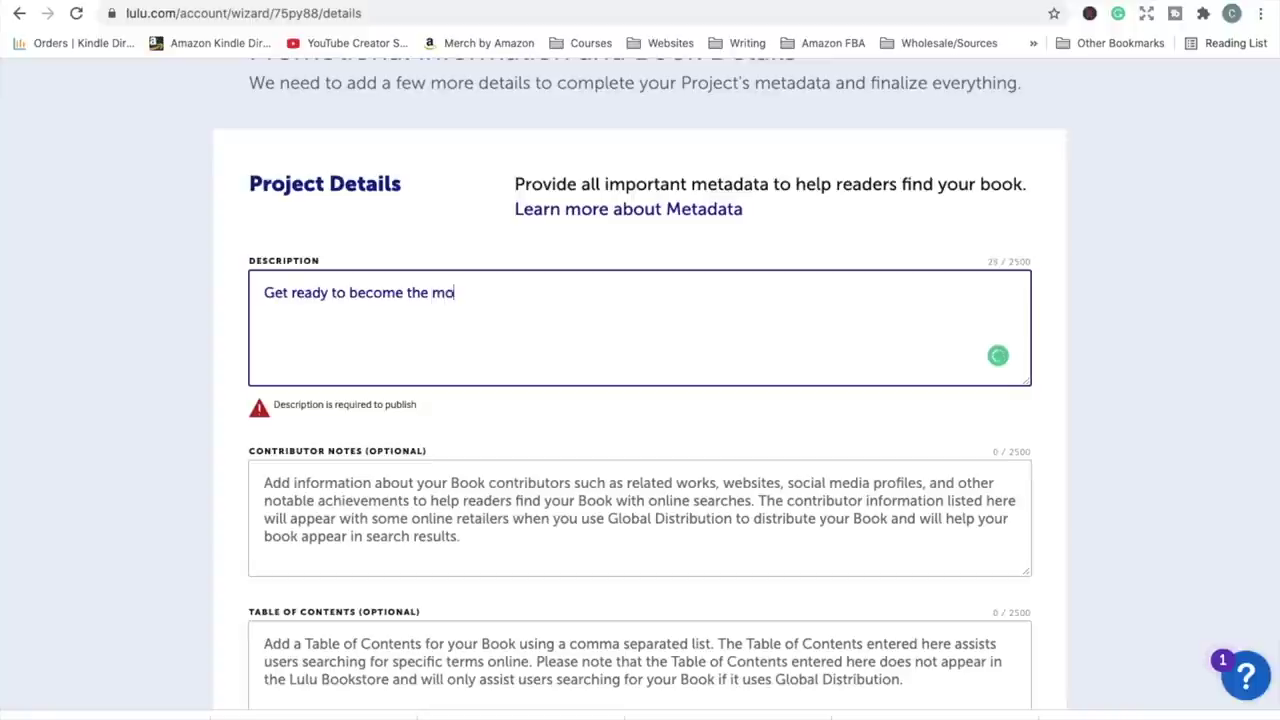
text(st organized version)
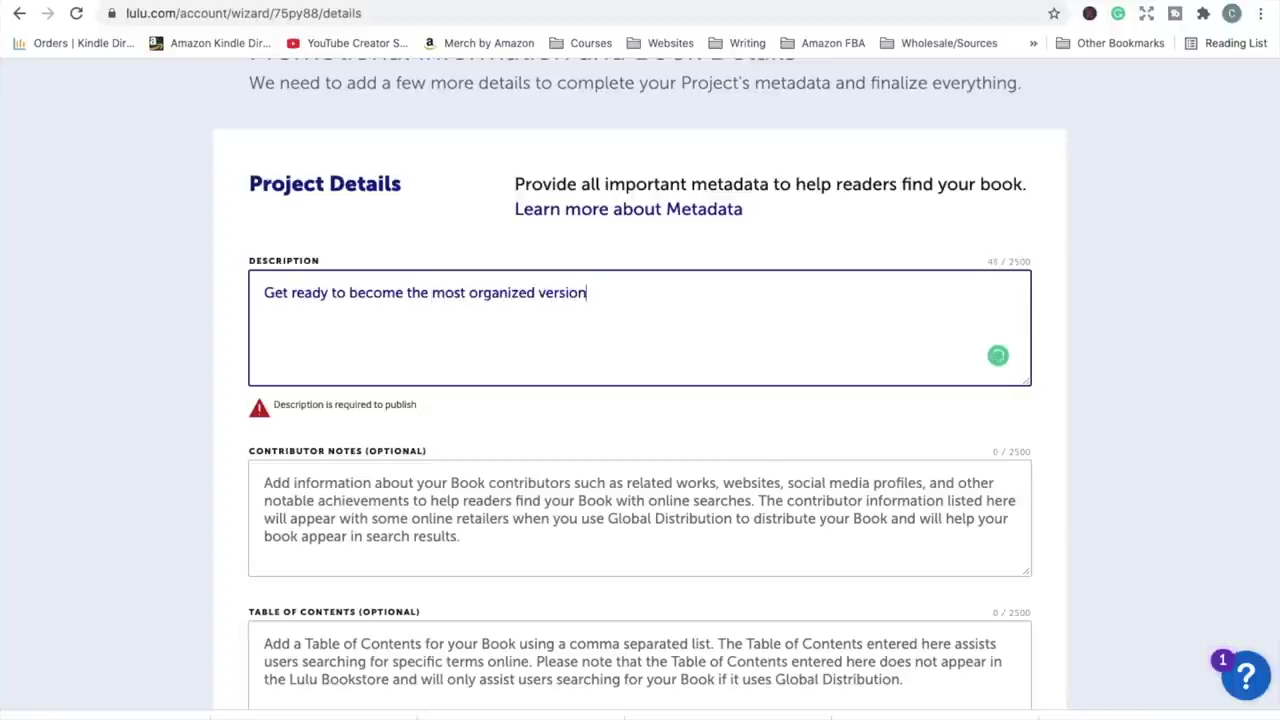
text( of yourself with thi)
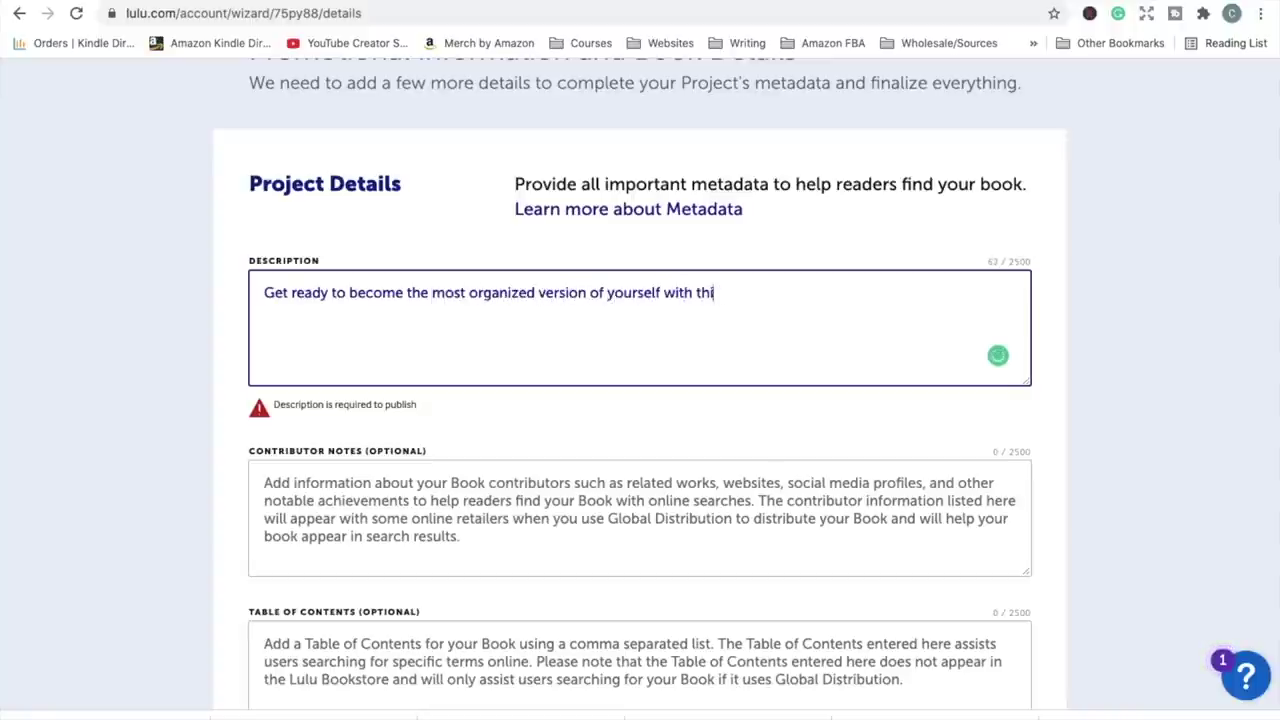
text(s undated weekly )
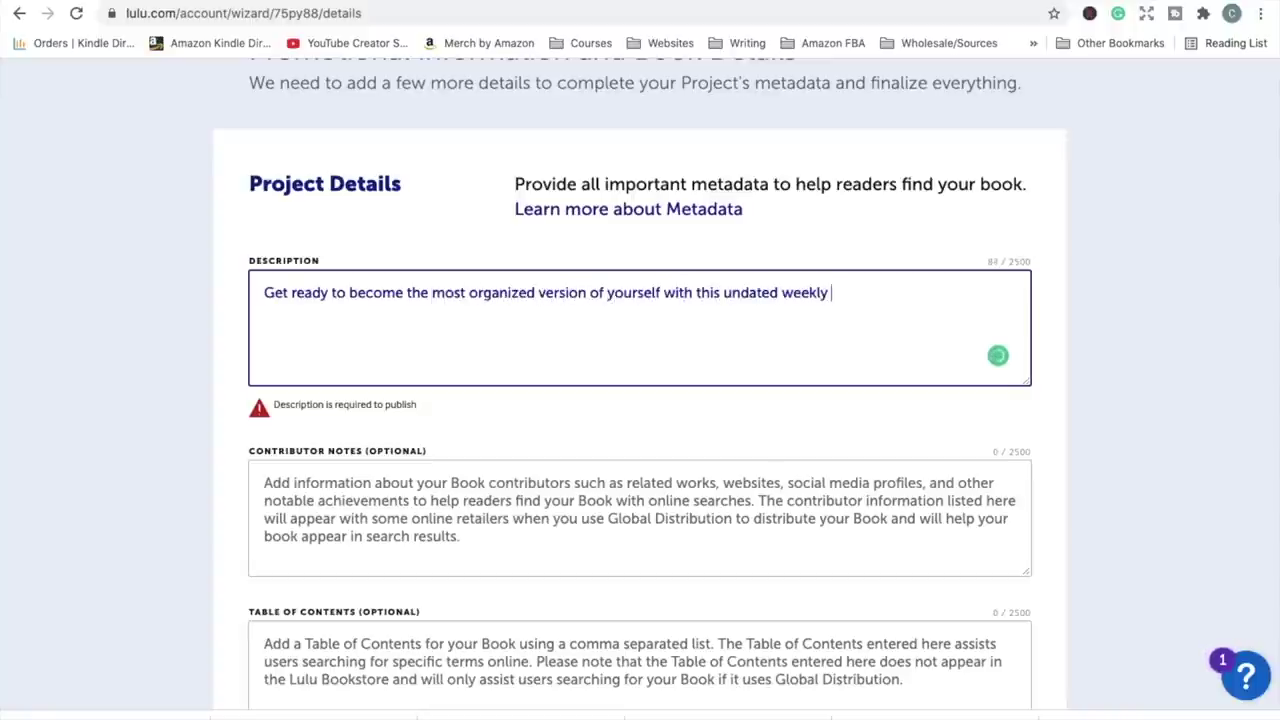
text(planner with a)
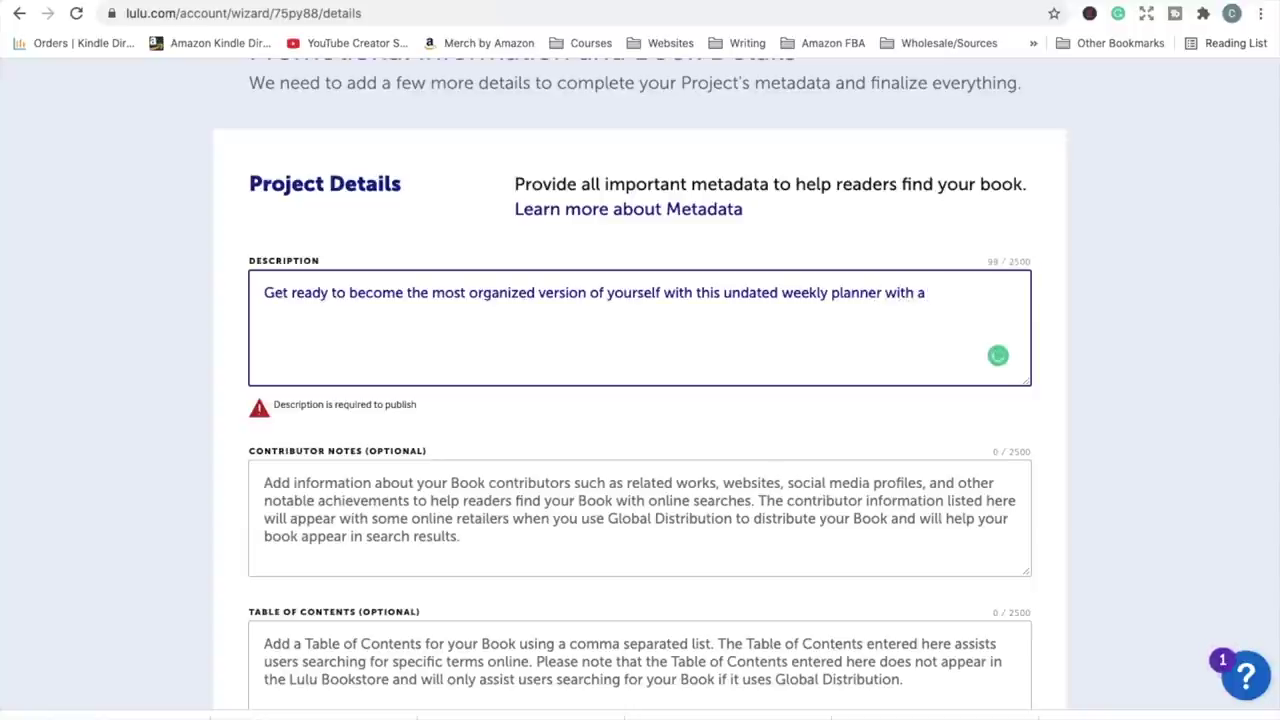